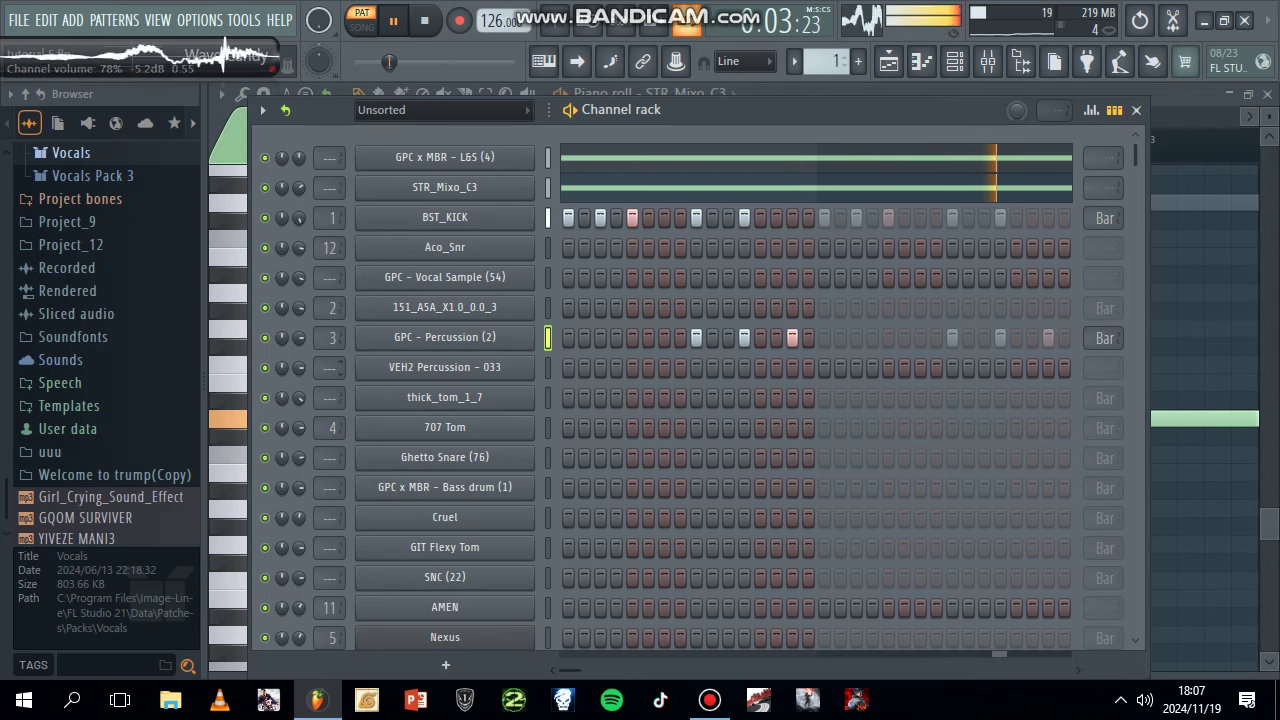
Raise the GPC - Percussion (2) channel volume slightly and open the Nexus channel's notes for editing
left_click_drag(298, 337, 298, 328)
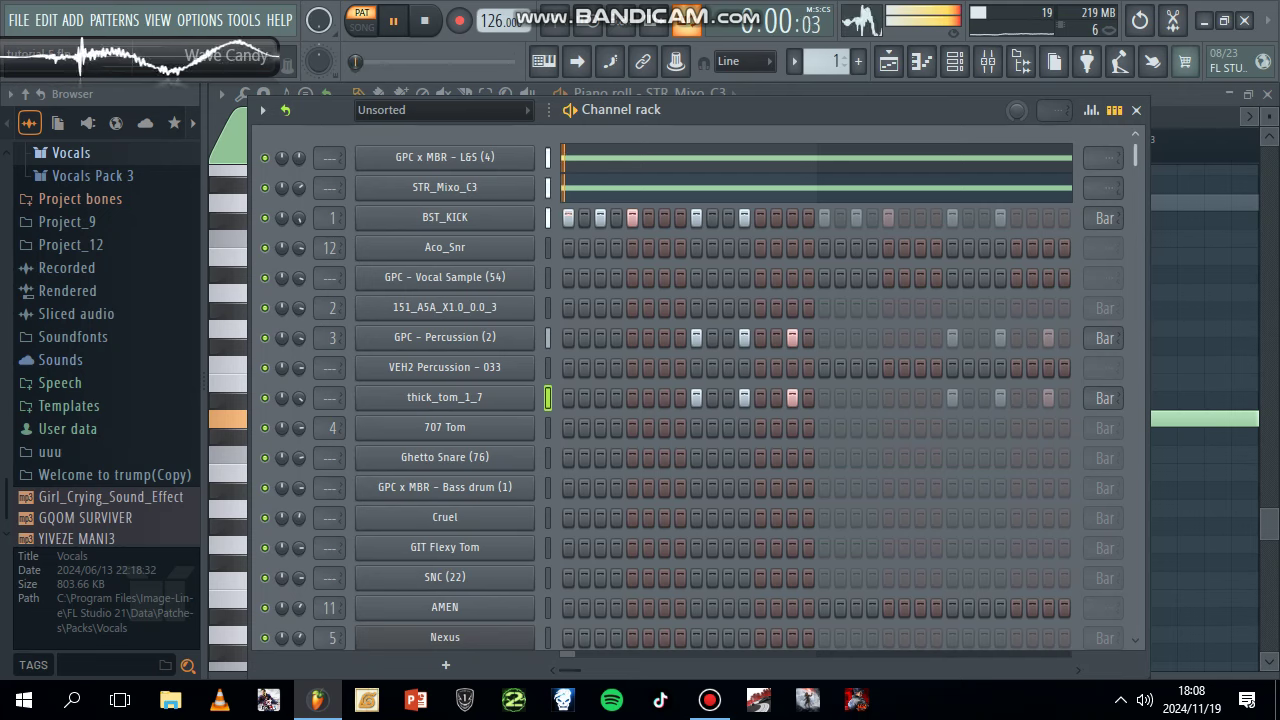
scroll(700, 390, "down", 8)
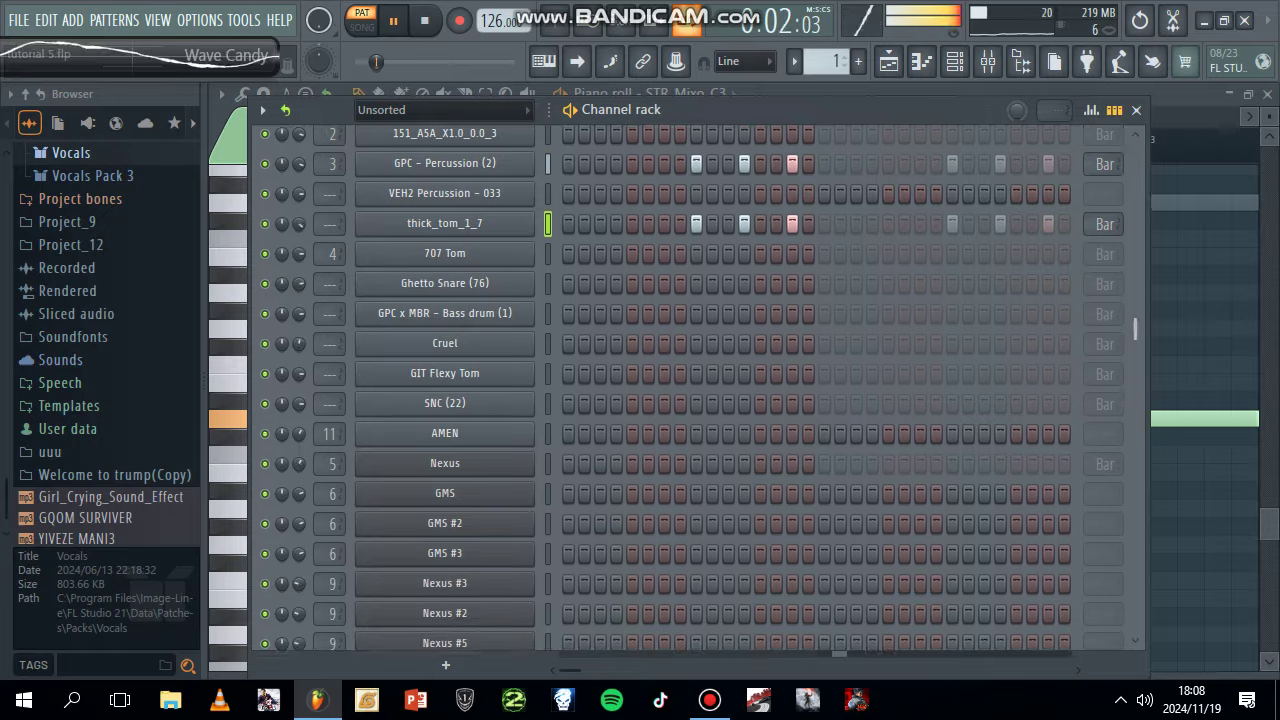
left_click(547, 399)
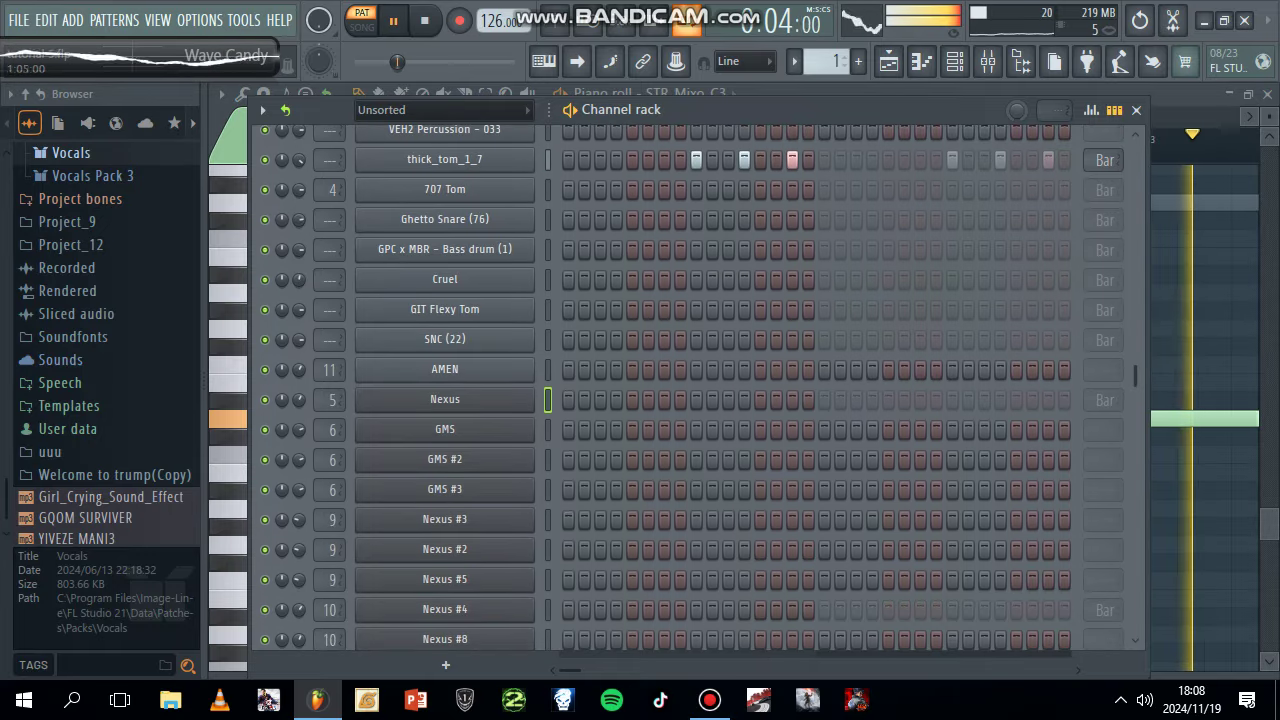
key("F7")
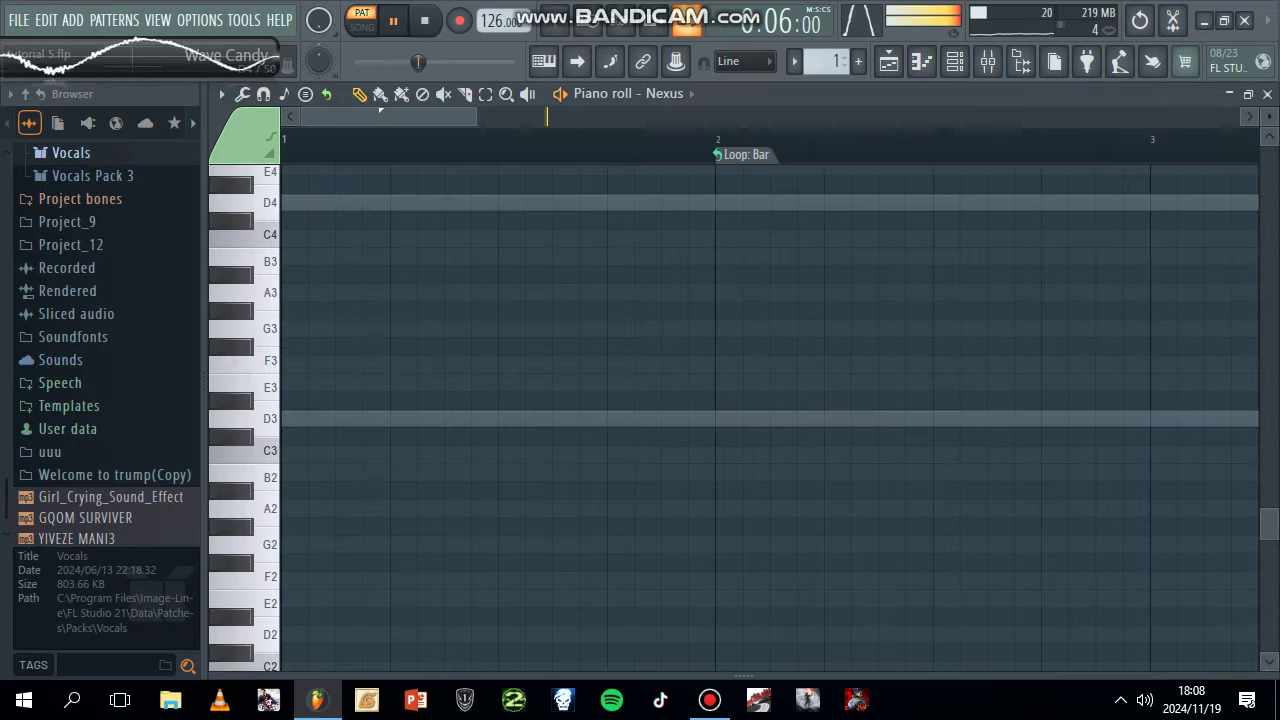
Place a D4 note on step 3 of bar 1 in Nexus and shorten it to two steps
left_click(352, 202)
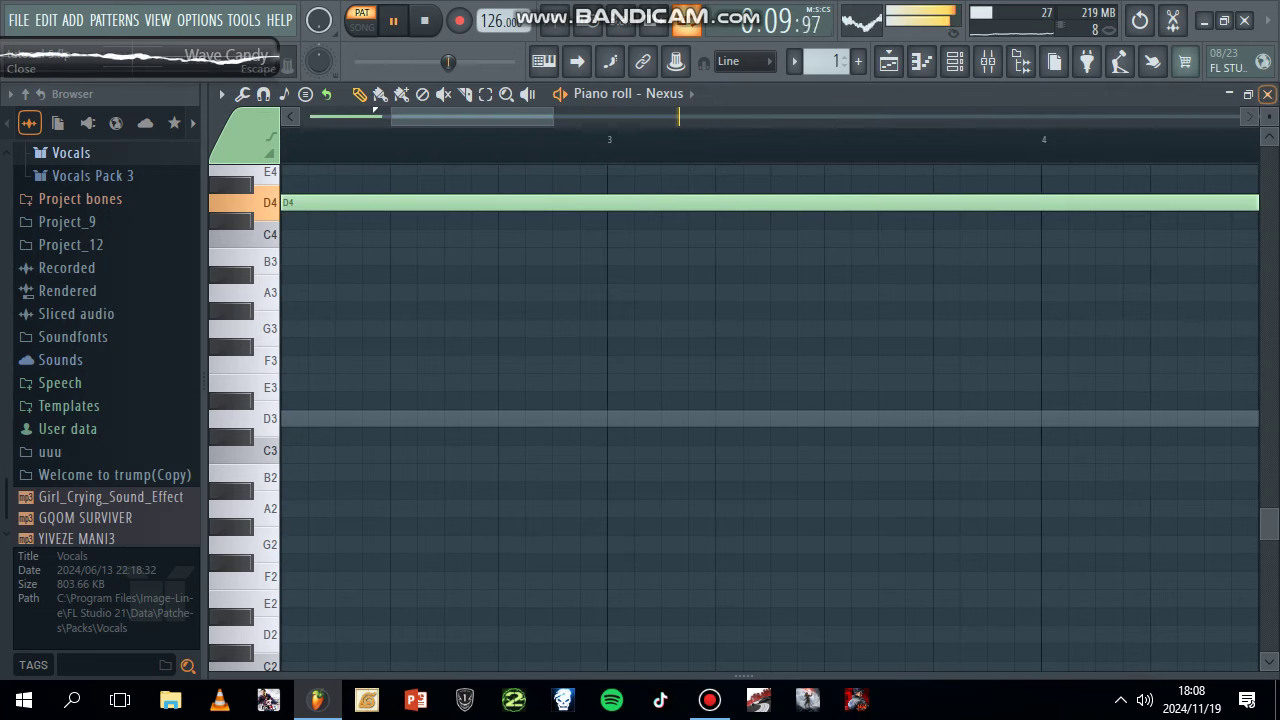
scroll(893, 292, "down", 5)
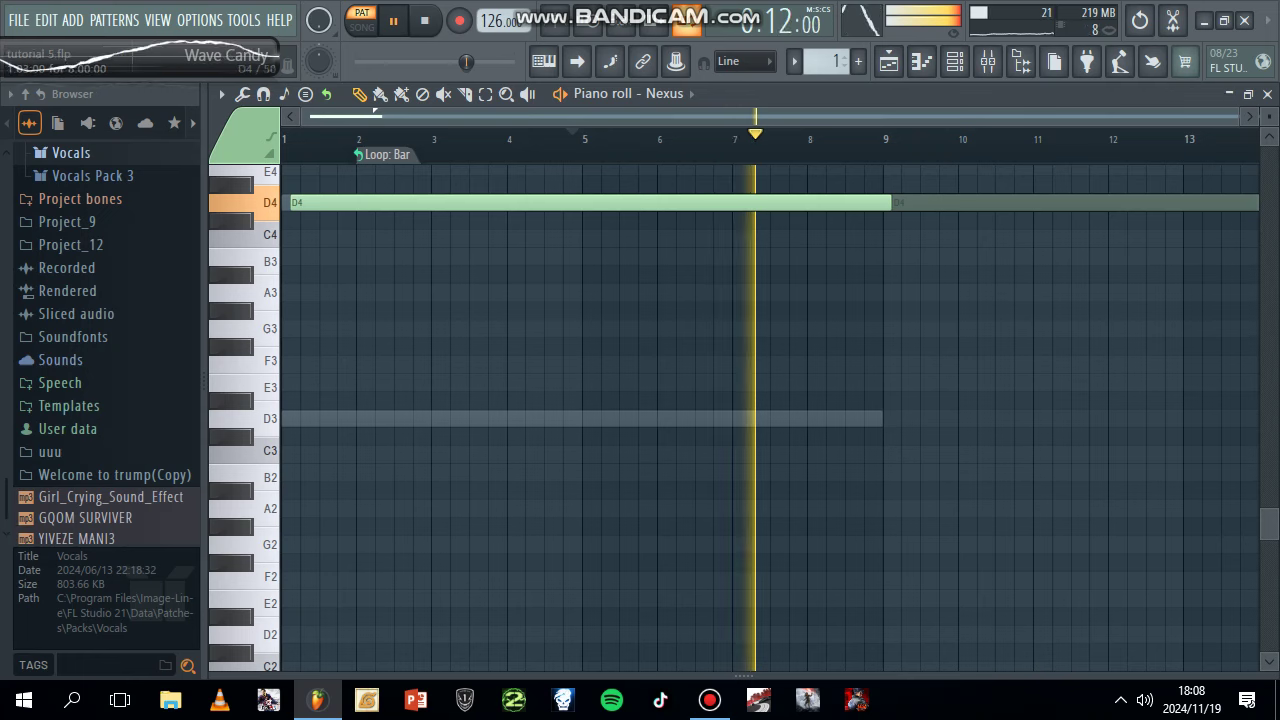
left_click_drag(889, 202, 308, 261)
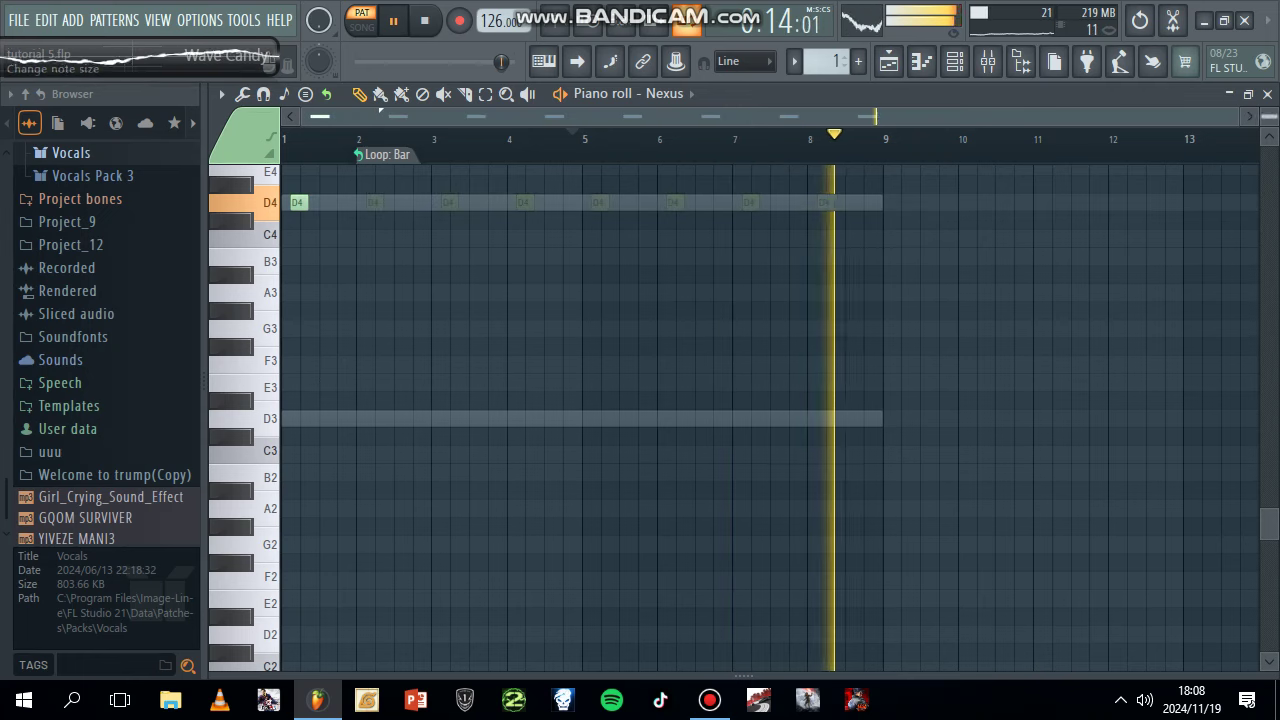
scroll(380, 112, "up", 3)
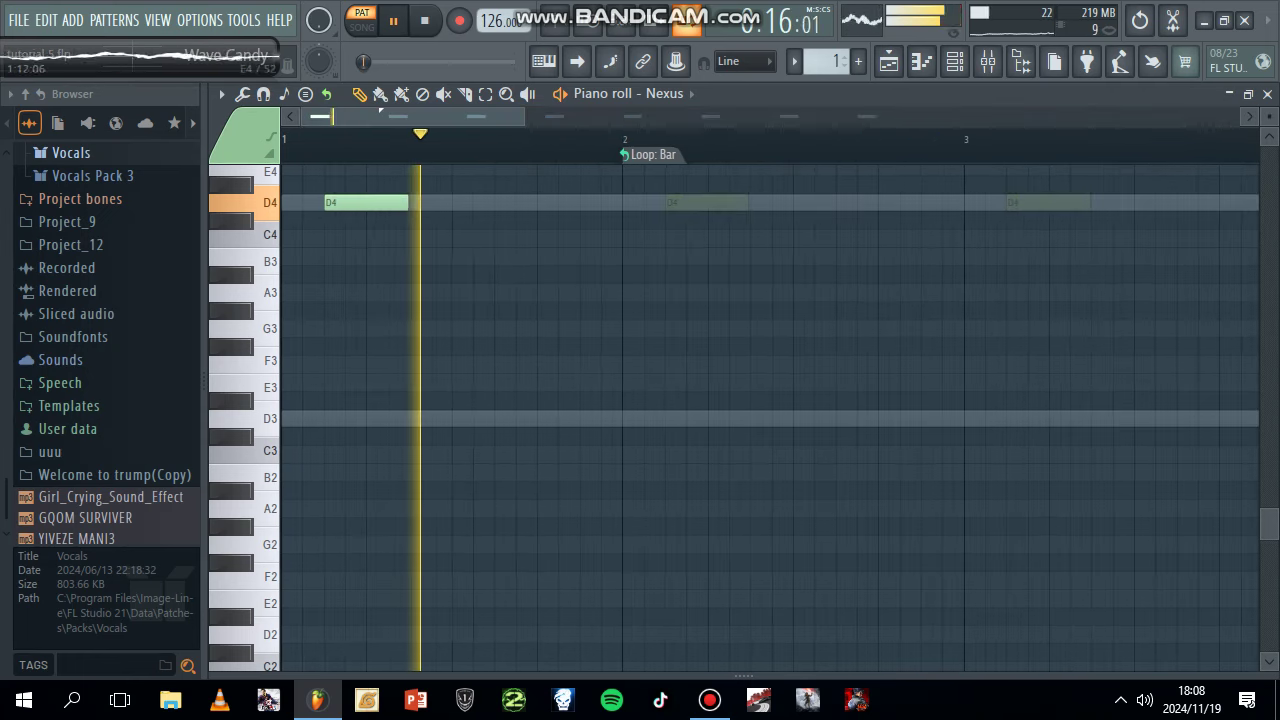
scroll(380, 112, "up", 3)
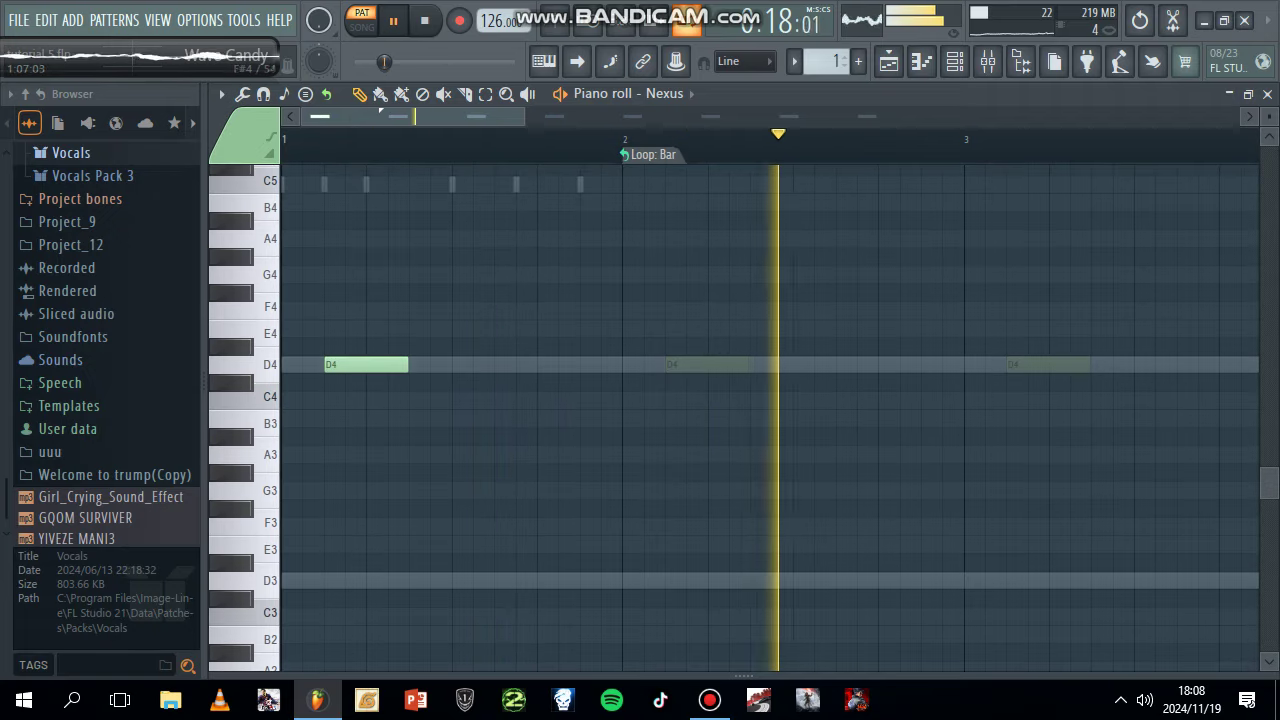
left_click_drag(406, 364, 365, 364)
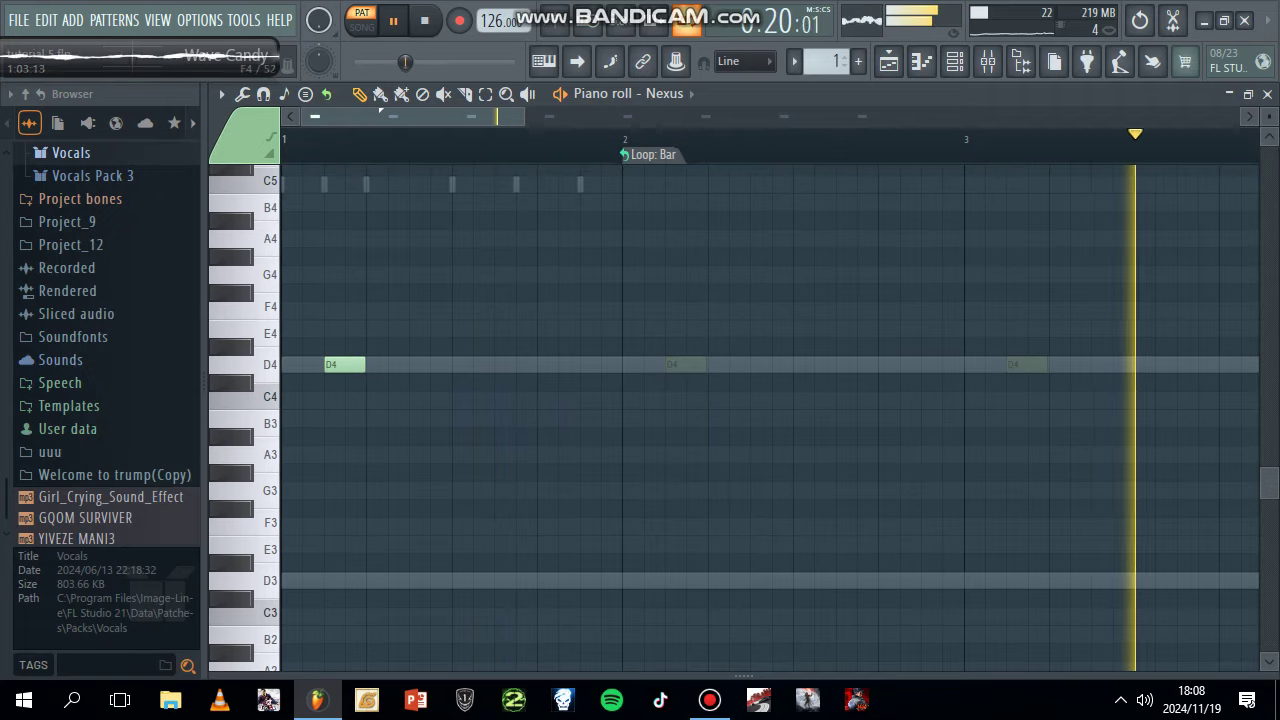
Complete the chord with F and A above the D note, and shift it up an octave to D5, F5 and A5
left_click(334, 310)
left_click(334, 256)
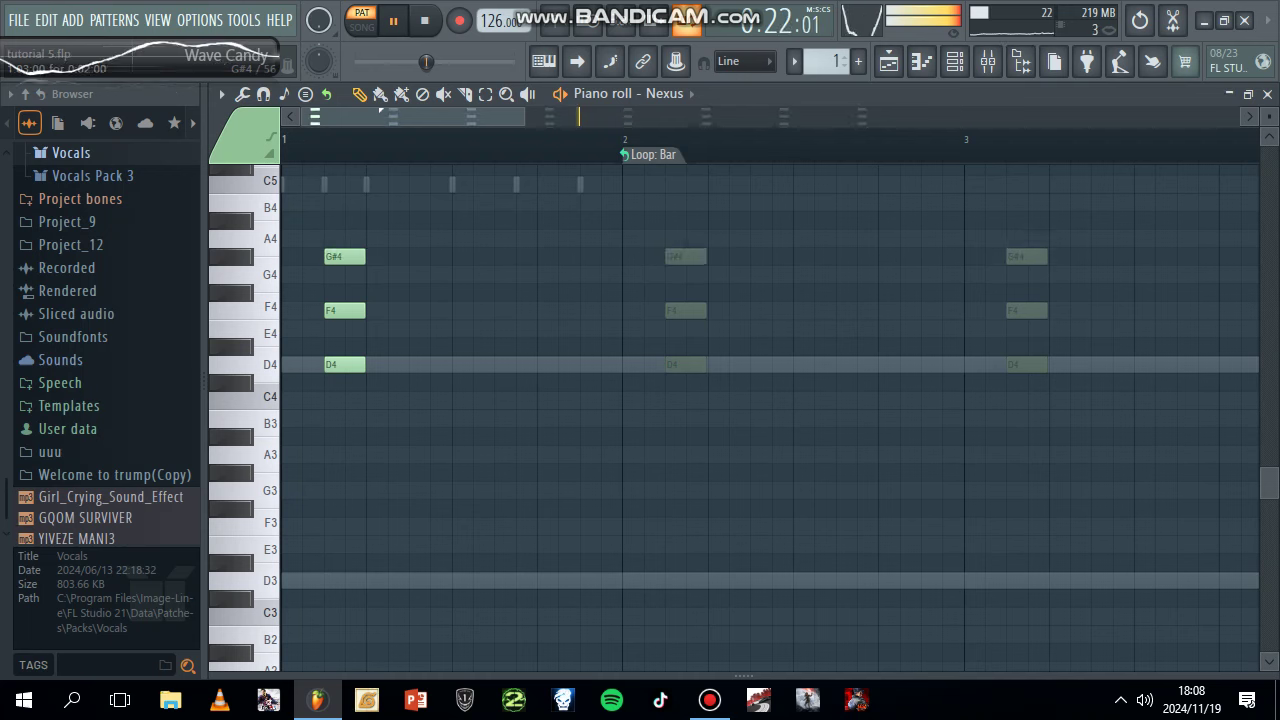
mouse_move(334, 310)
left_mouse_down()
mouse_move(334, 328)
mouse_move(334, 310)
left_mouse_up()
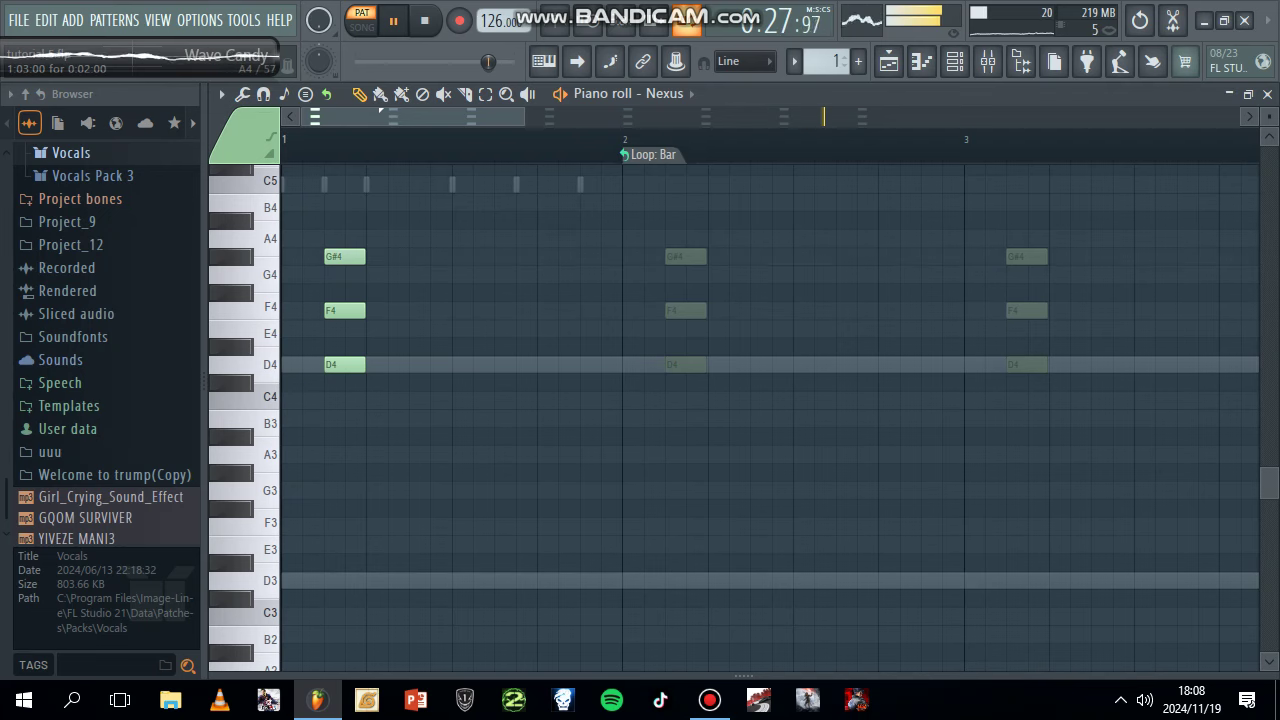
left_click_drag(334, 256, 334, 238)
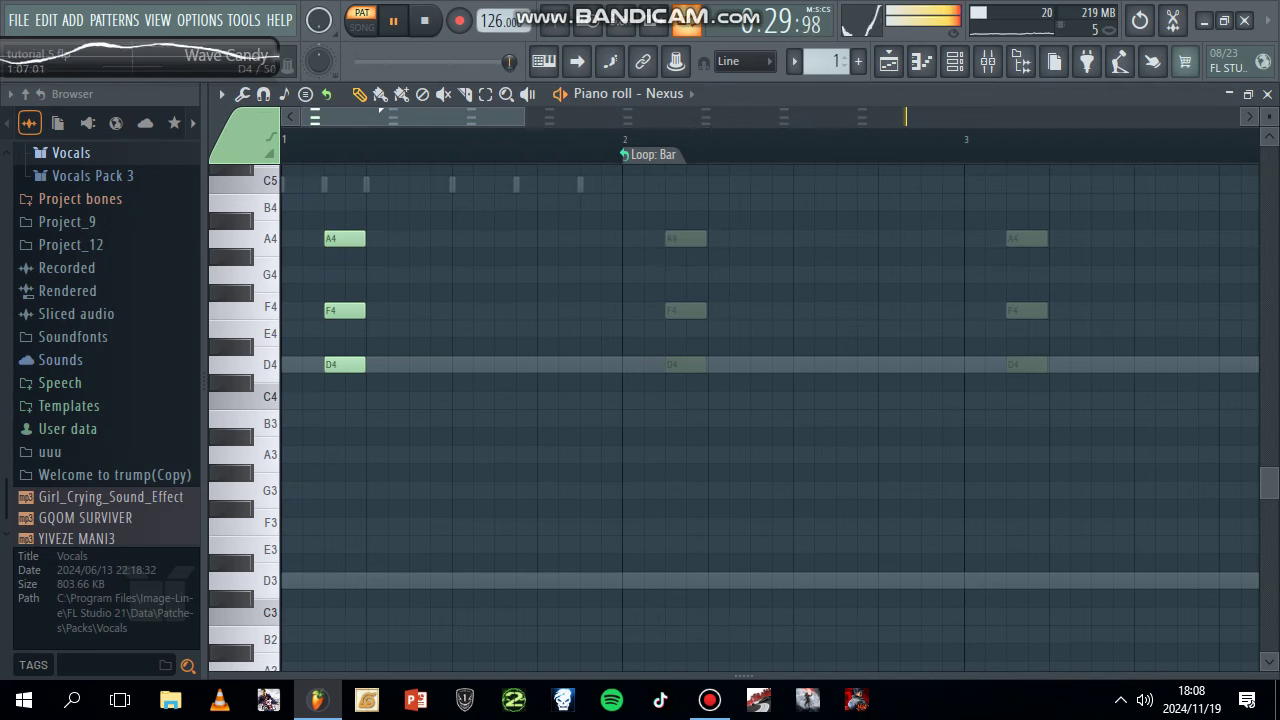
key("ctrl+z")
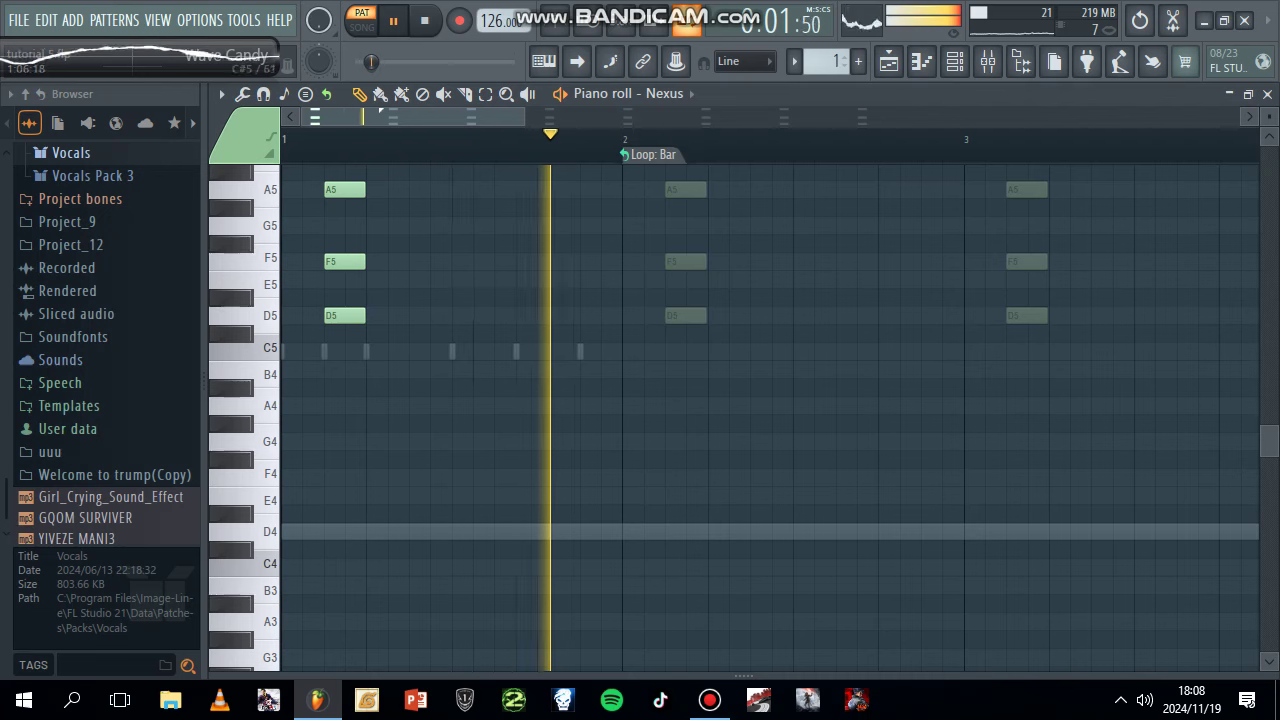
Repeat the D5, F5 and A5 chord as two-step notes on steps 7 and 11 of bar 1
left_click(418, 315)
left_click(418, 261)
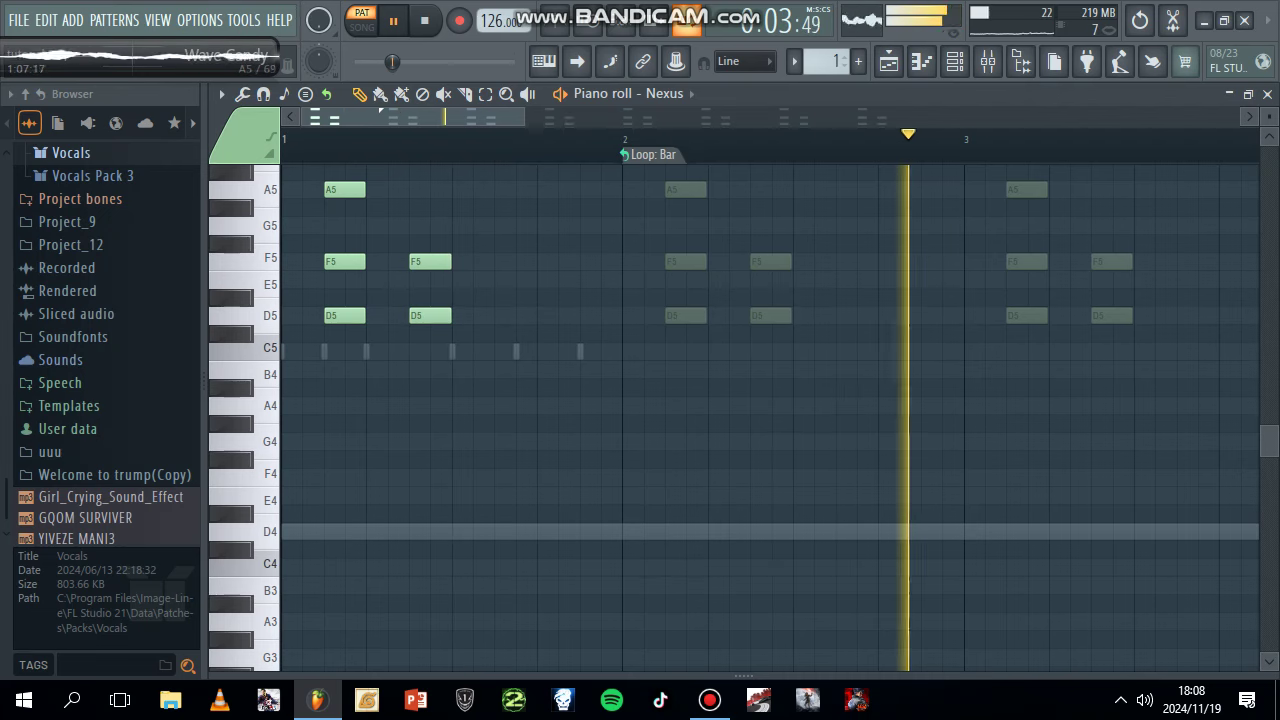
key("ctrl+z")
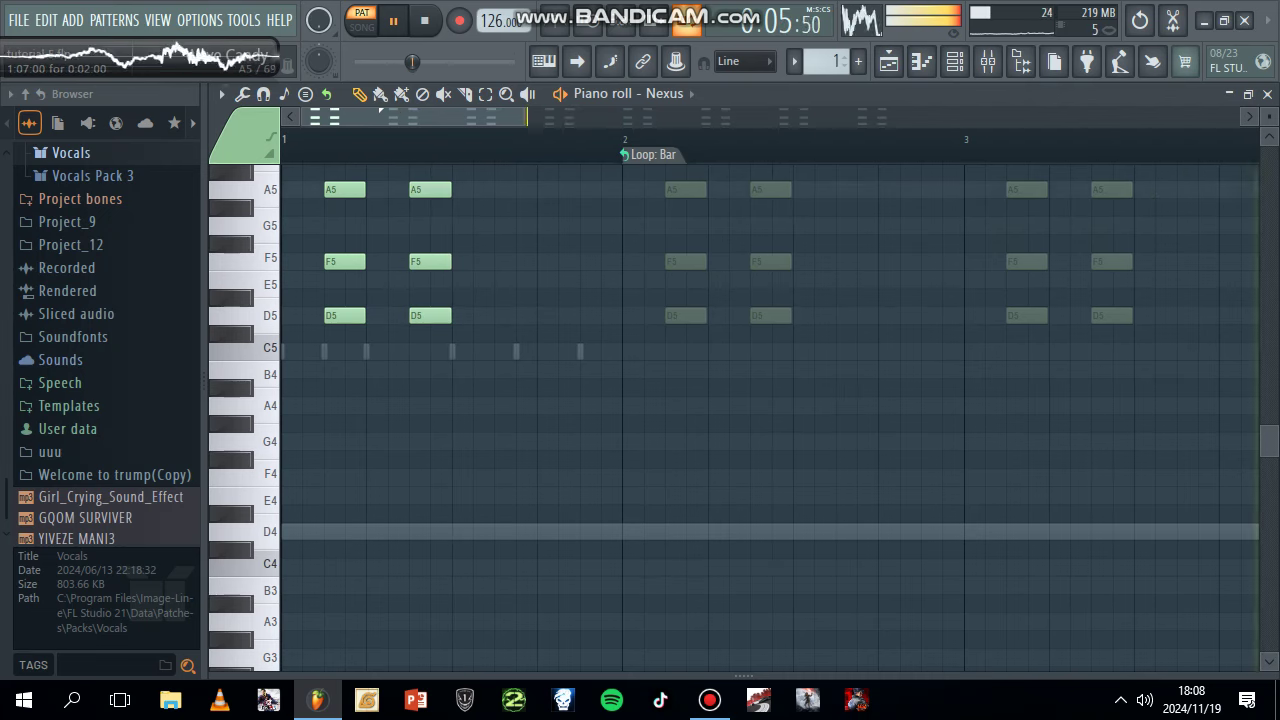
left_click(504, 315)
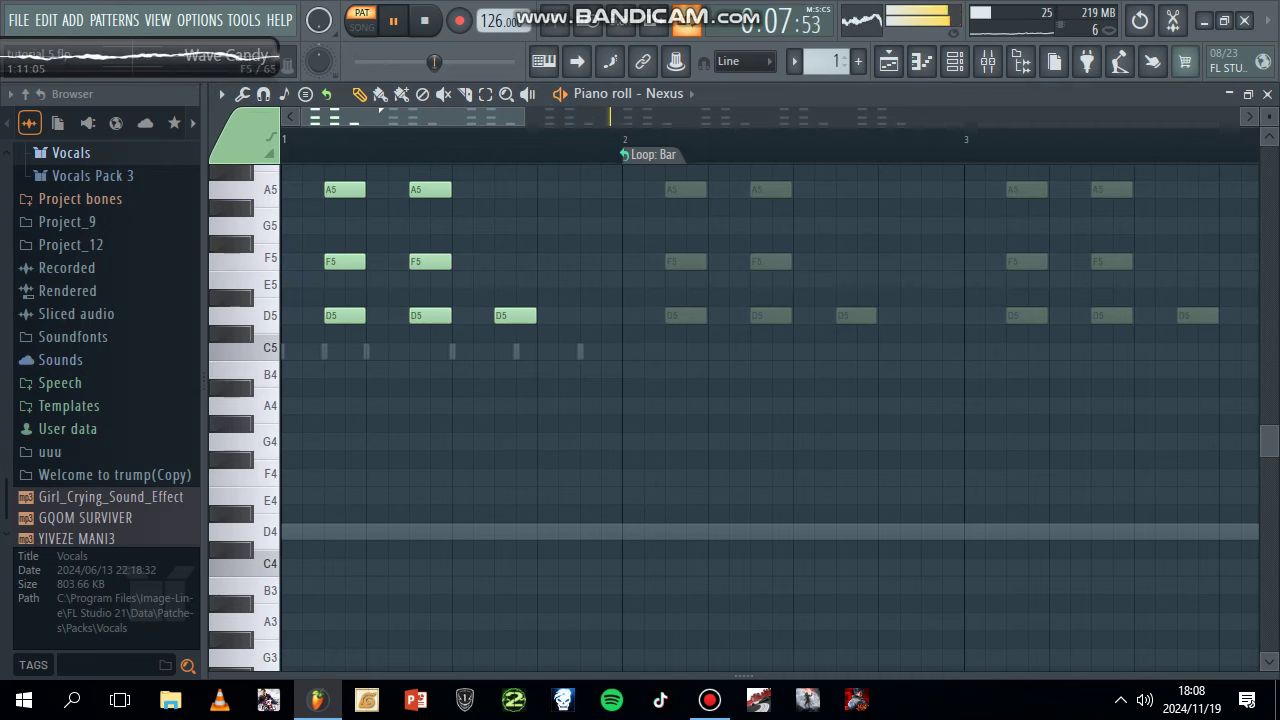
left_click(504, 261)
left_click(504, 189)
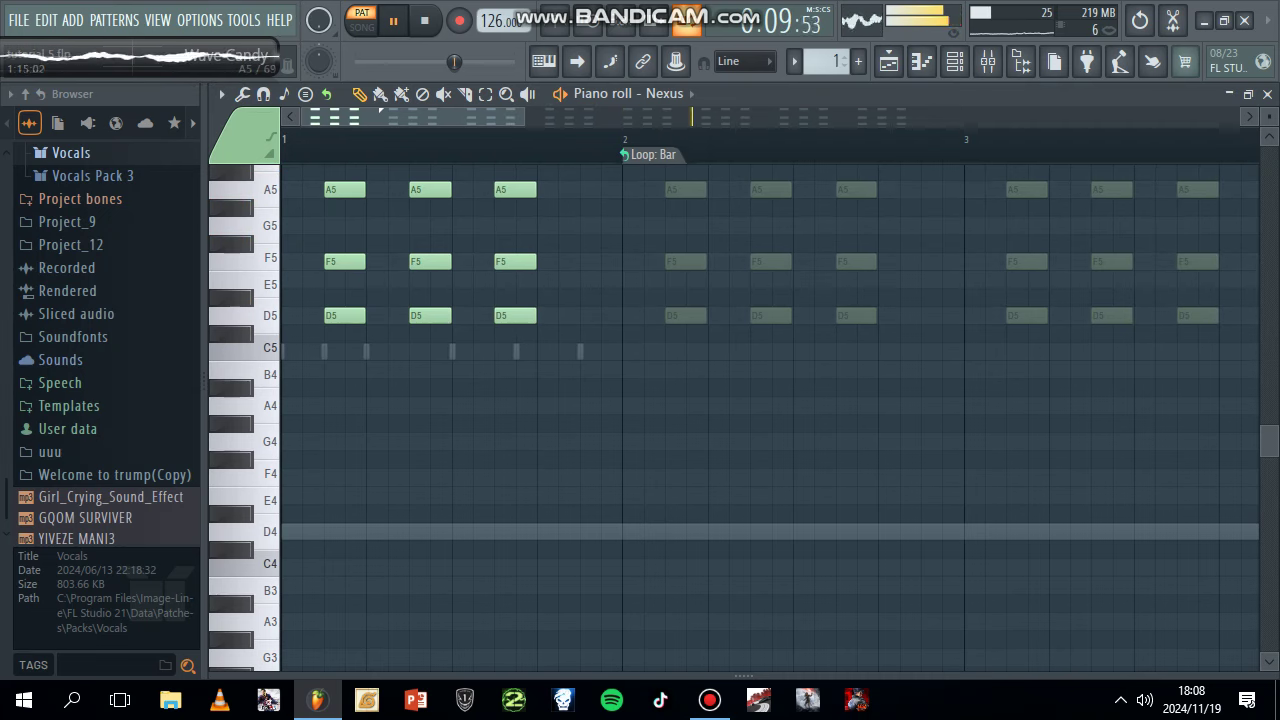
Add a fourth two-step chord on step 15 of bar 1, using D5, F5 and A#5 as the top note
left_click(590, 189)
left_click(590, 261)
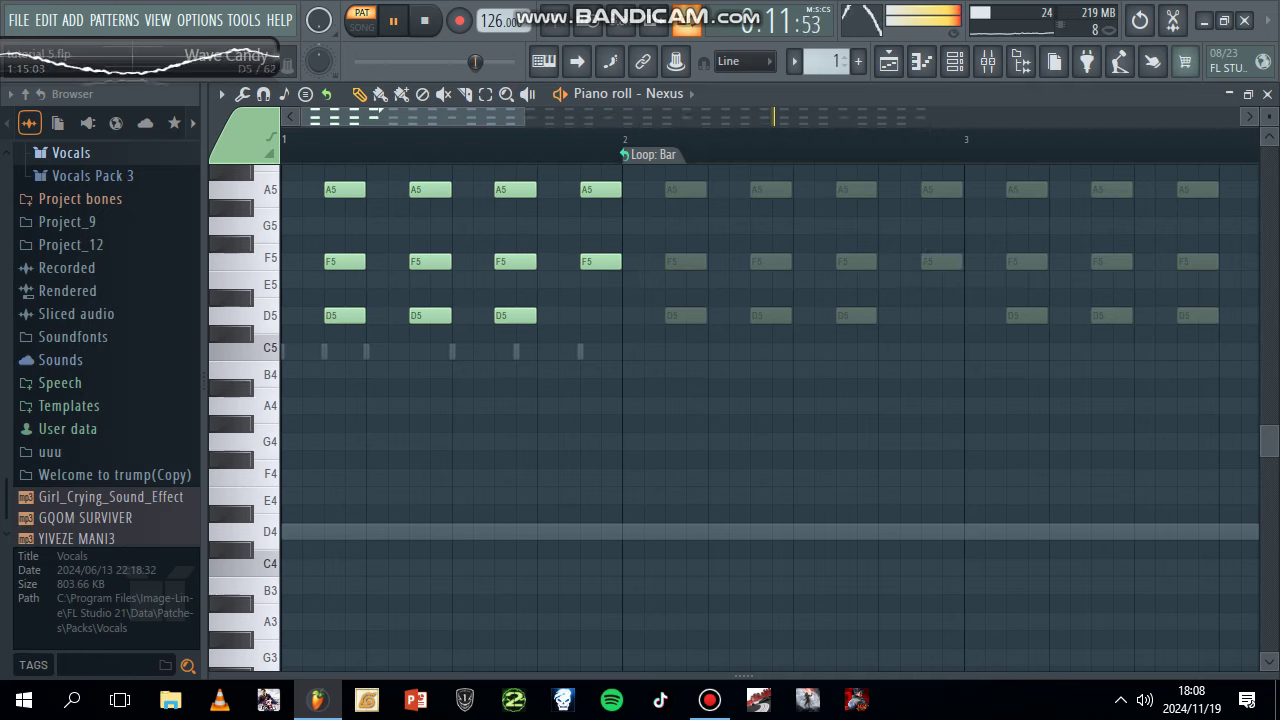
key("ctrl+z")
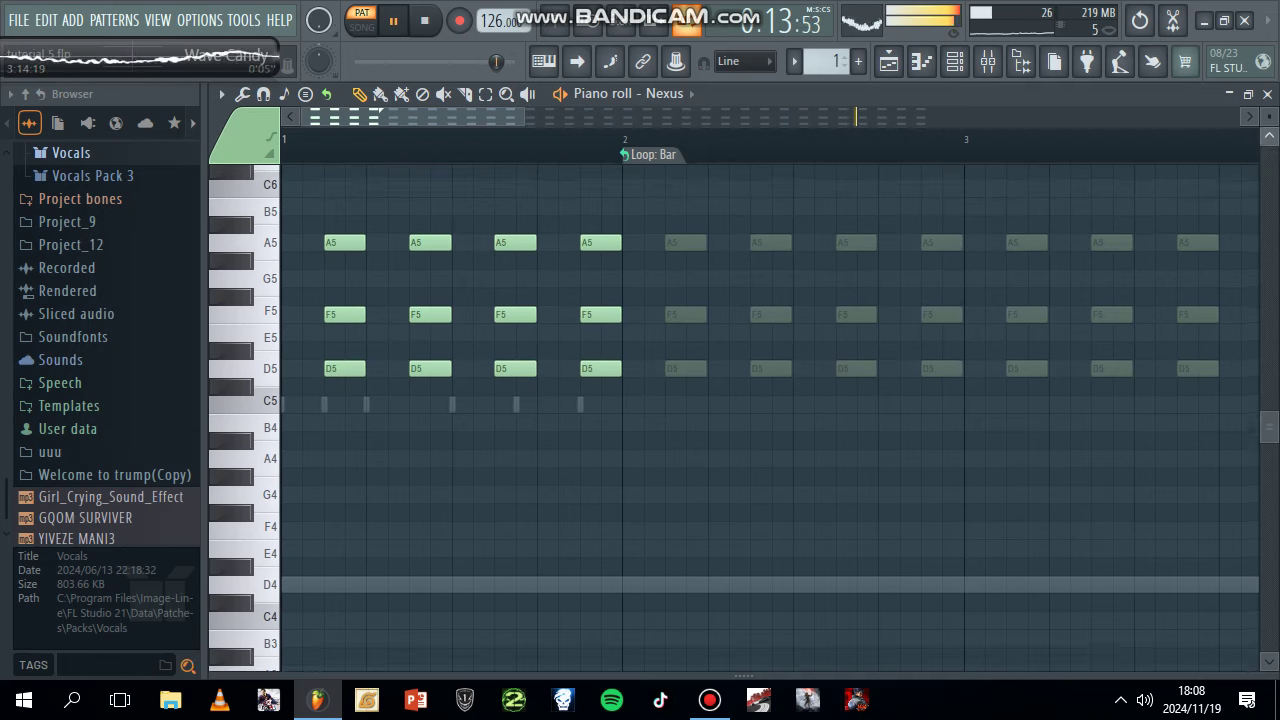
scroll(769, 418, "up", 1)
left_click_drag(590, 297, 590, 279)
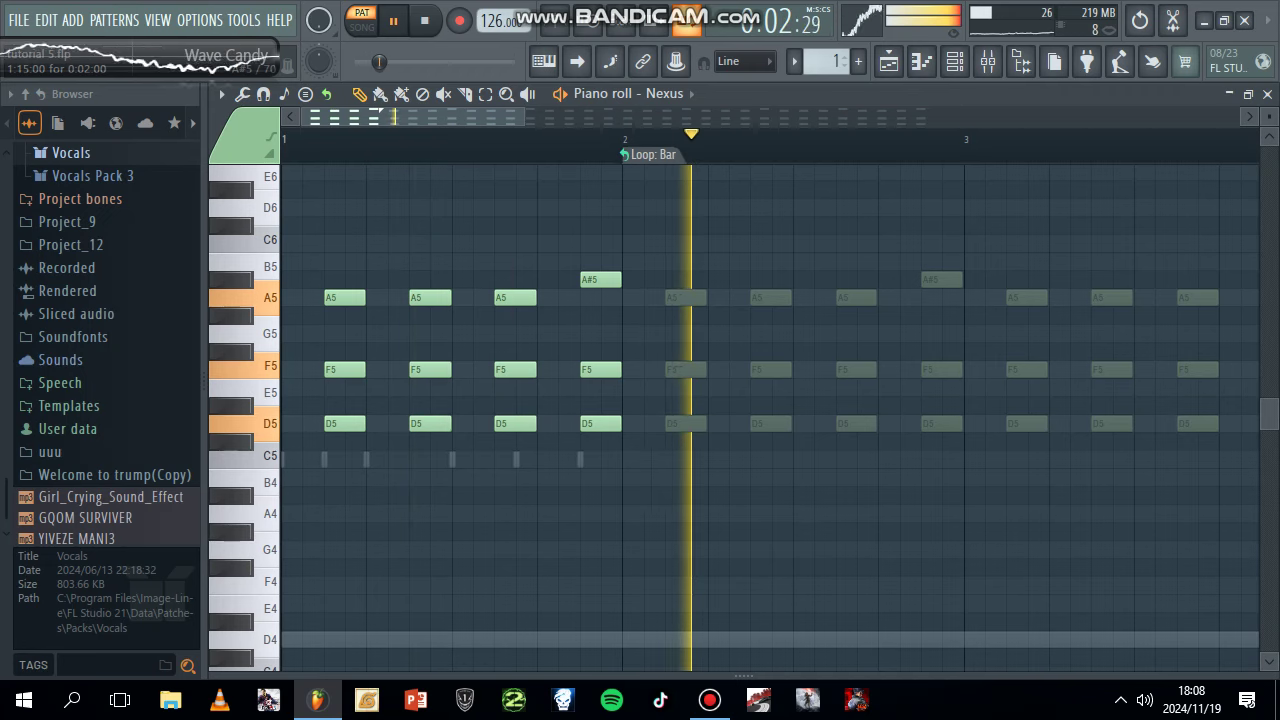
Open the Clunk Bass channel in the piano roll
left_click(955, 61)
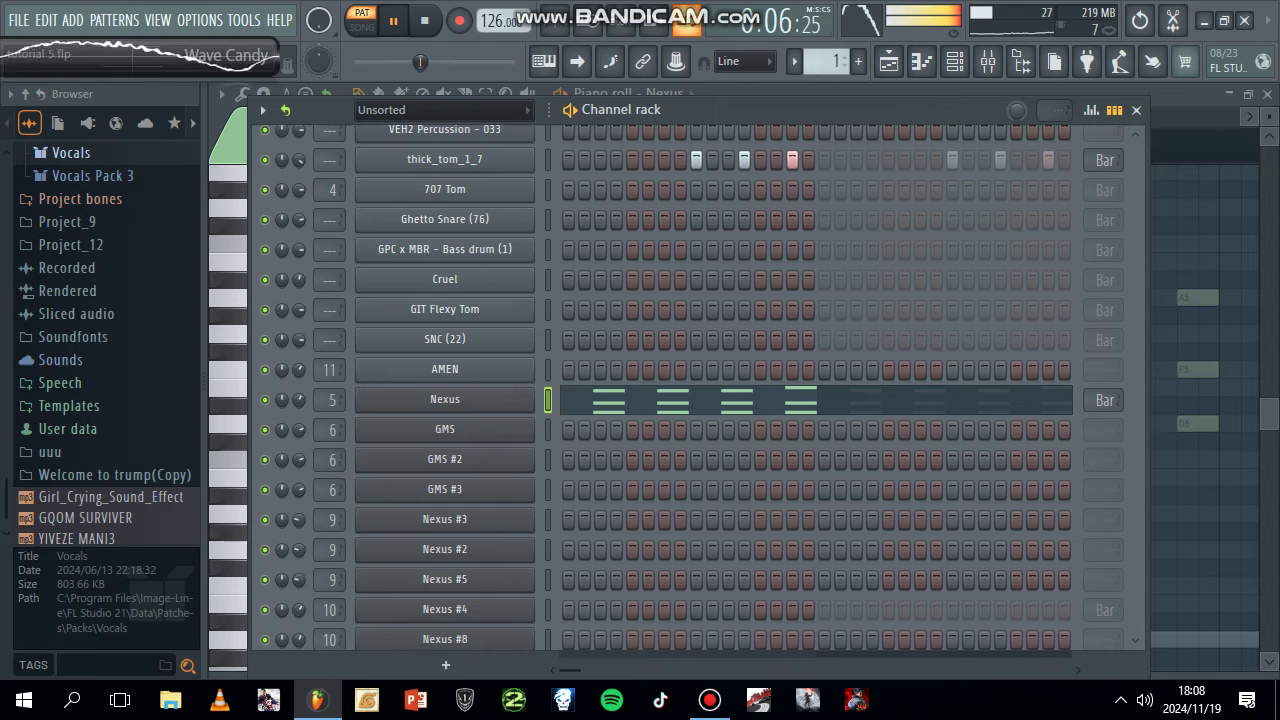
scroll(700, 390, "down", 5)
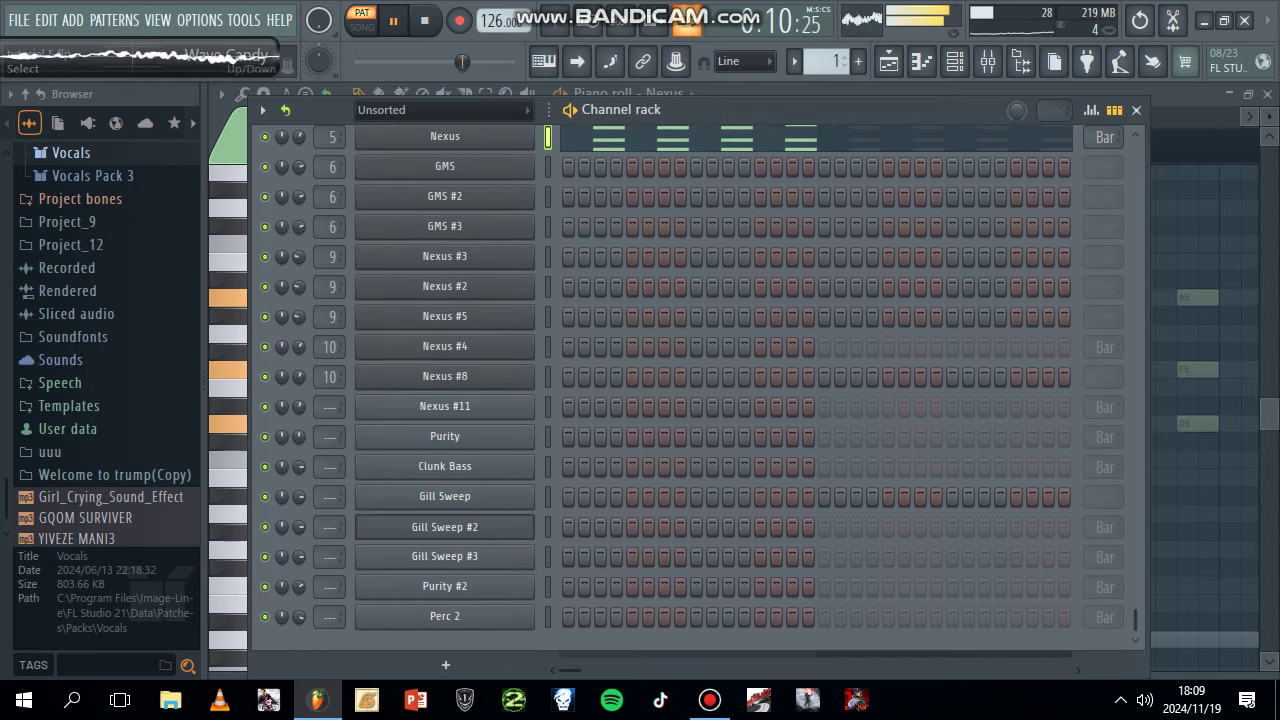
key("F7")
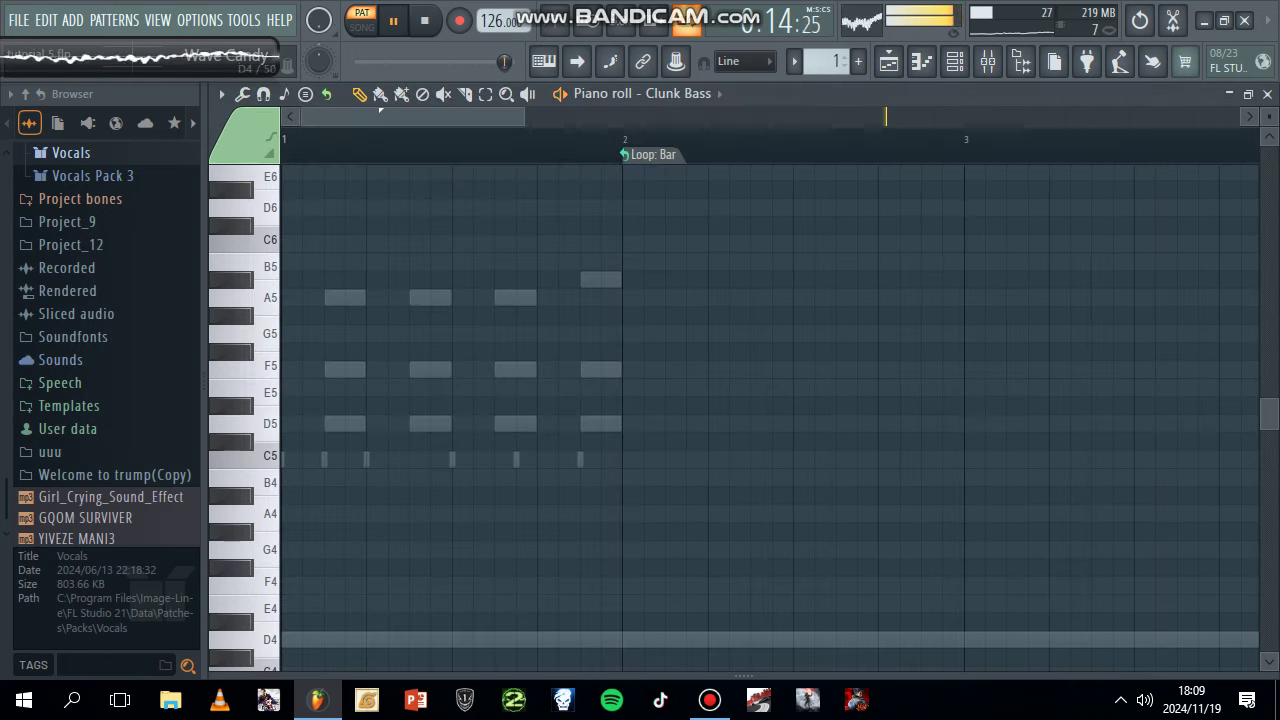
Place a six-step D4 note at the start of bar 1, followed by one-step D4 notes on steps 7 and 8
scroll(770, 418, "down", 3)
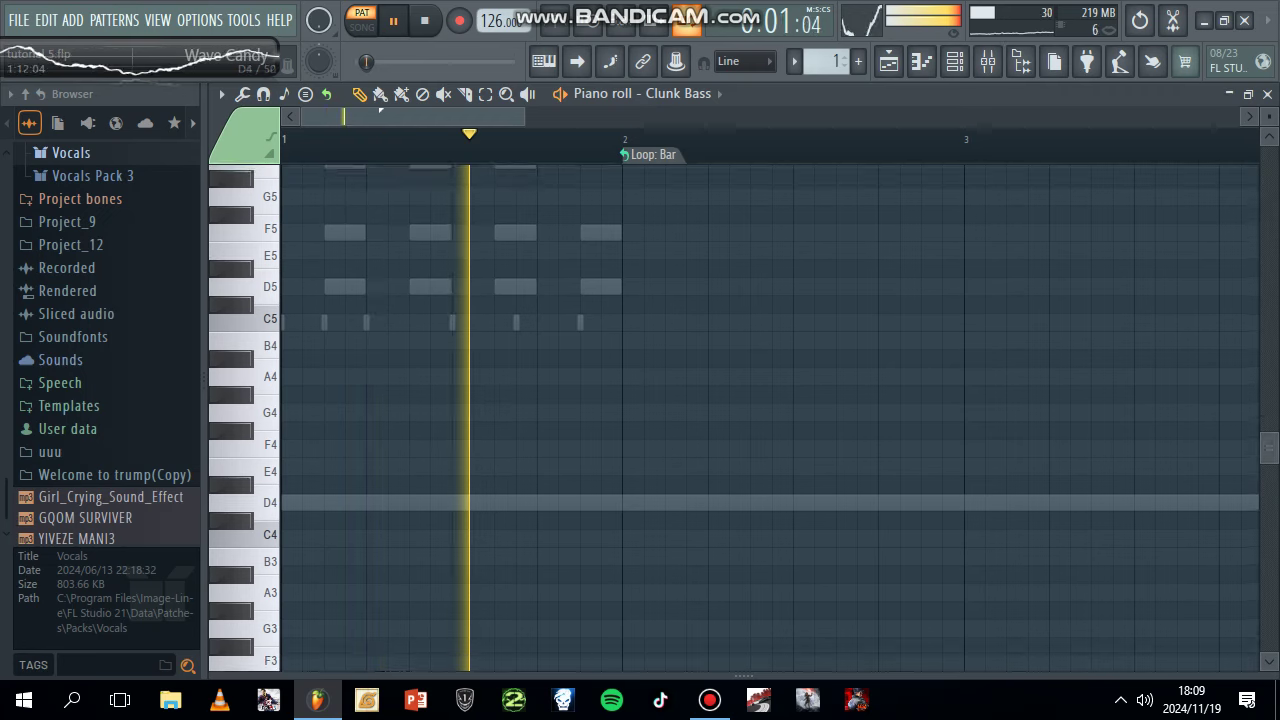
left_click(310, 502)
left_click_drag(310, 502, 407, 502)
left_click(415, 502)
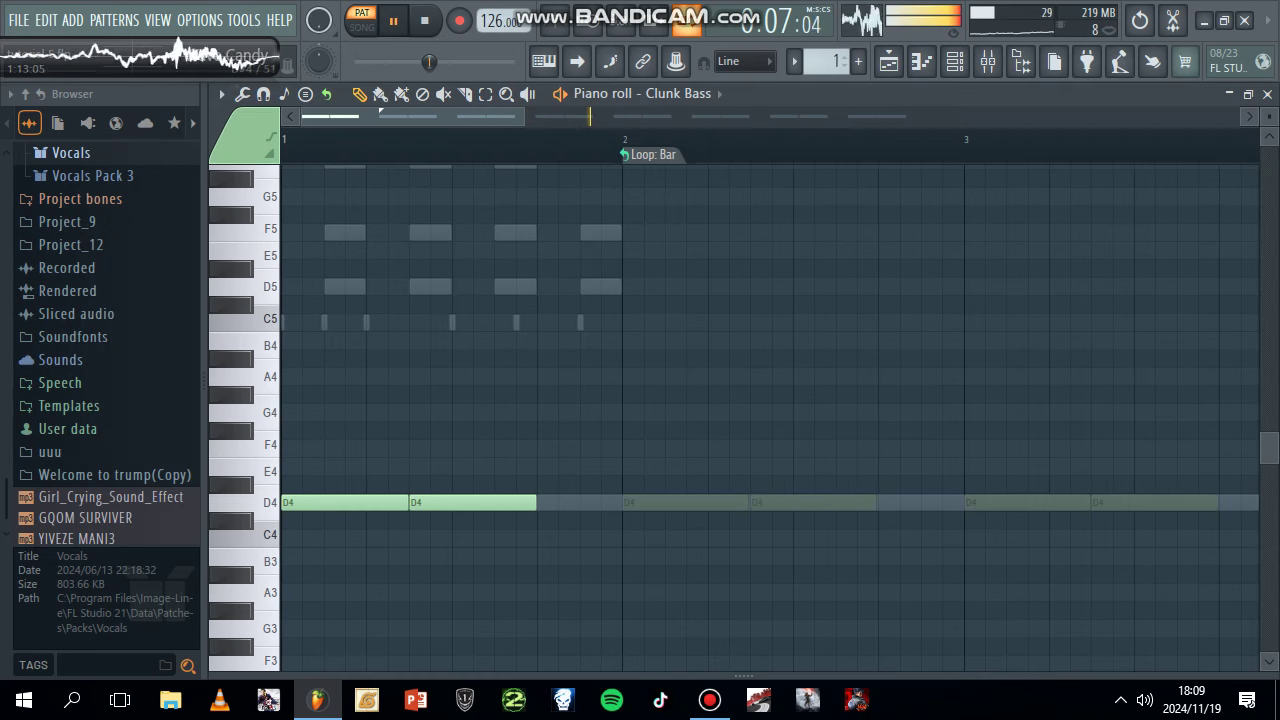
left_click_drag(532, 503, 428, 511)
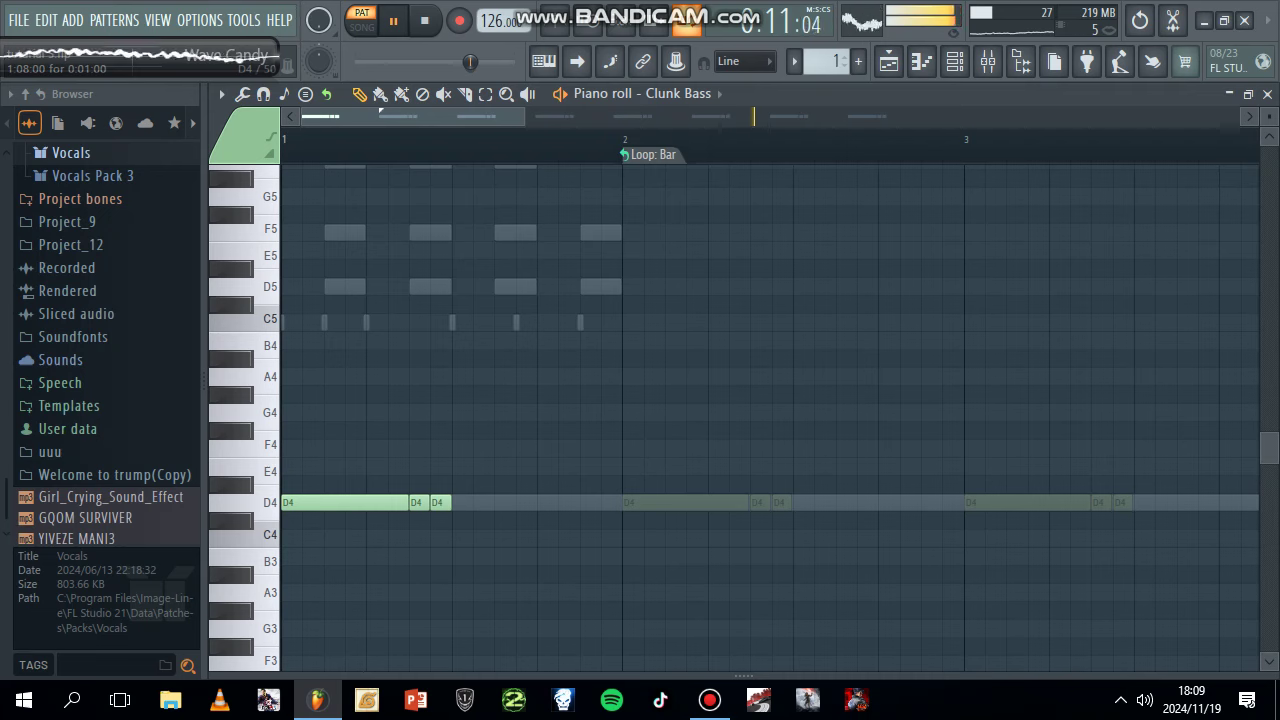
Add two-step D4 notes on steps 9, 12 and 15 of bar 1
left_click(460, 502)
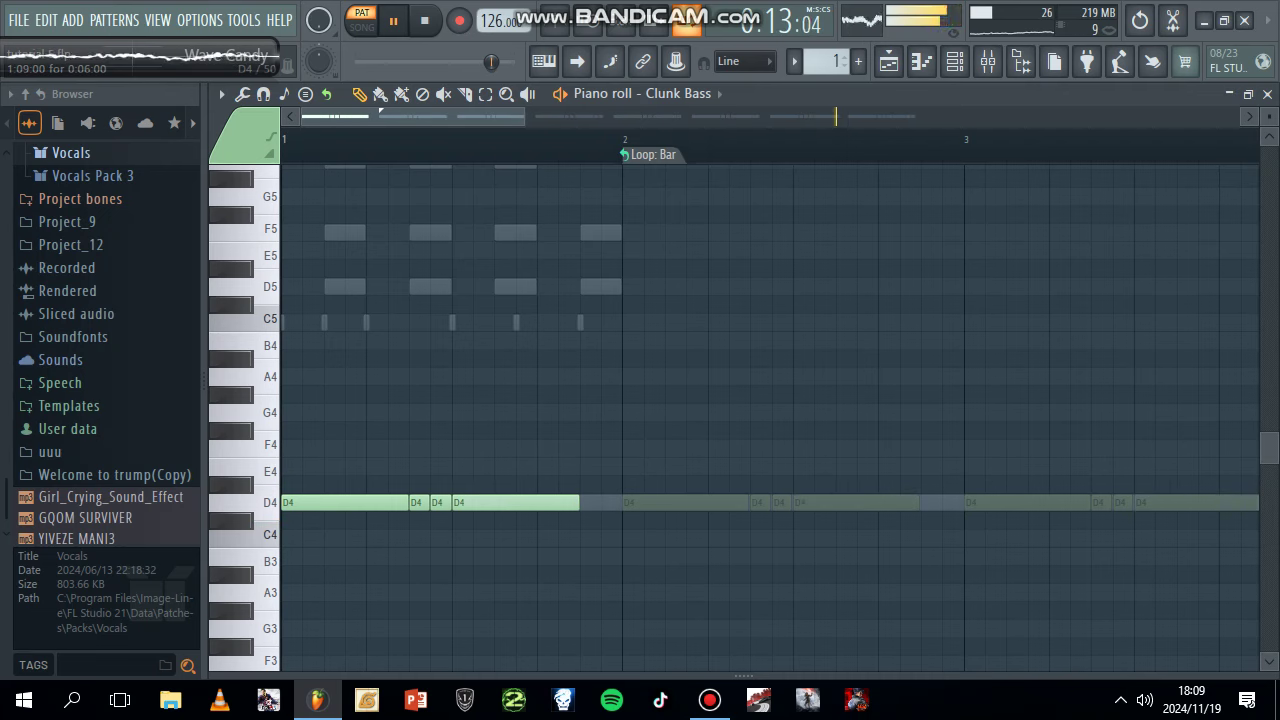
key("space")
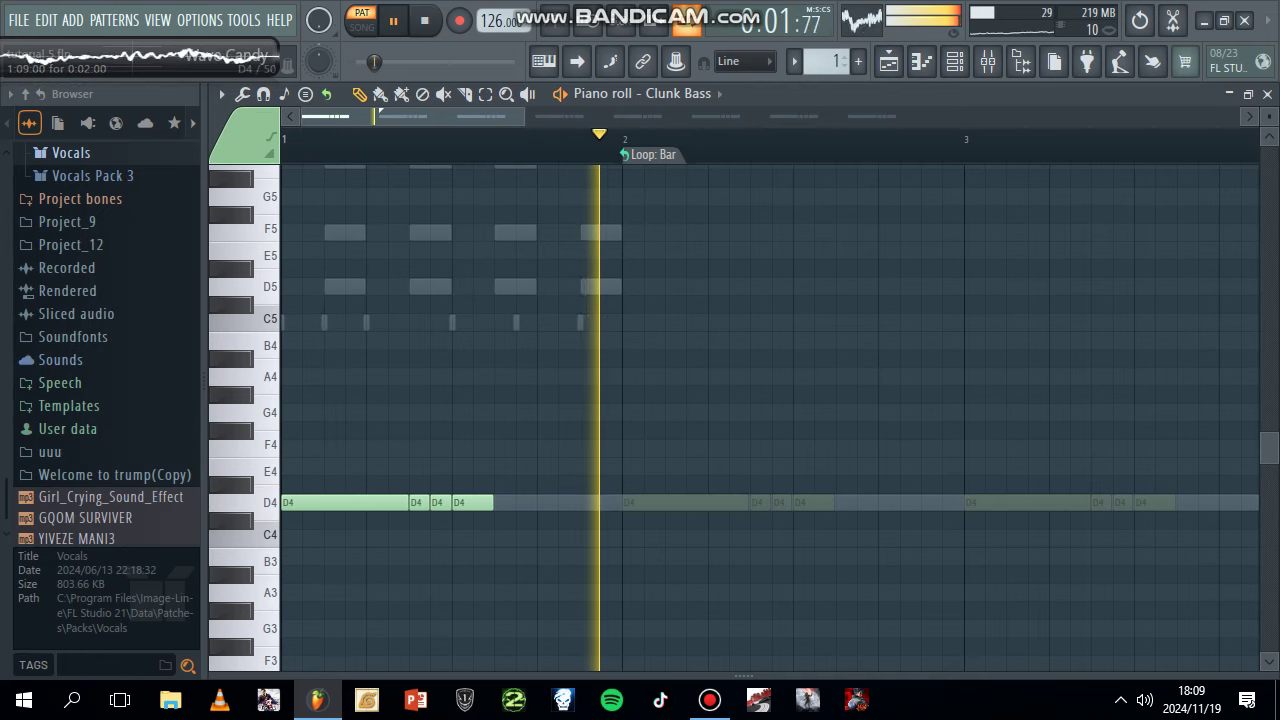
left_click(524, 502)
left_click(588, 502)
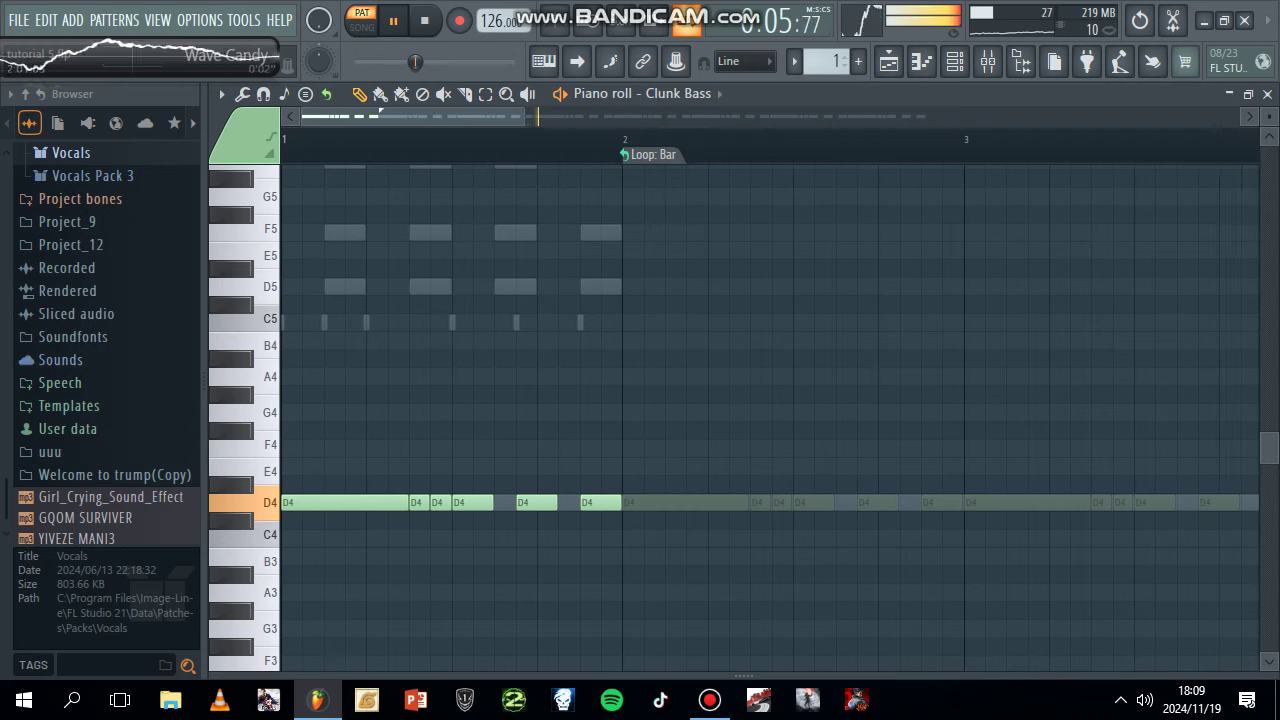
Duplicate the bass bar into bar 2 and vary its rhythm with D4 notes on steps 1, 3, 4, 7, 8, 9, 12 and 15
key("ctrl+a")
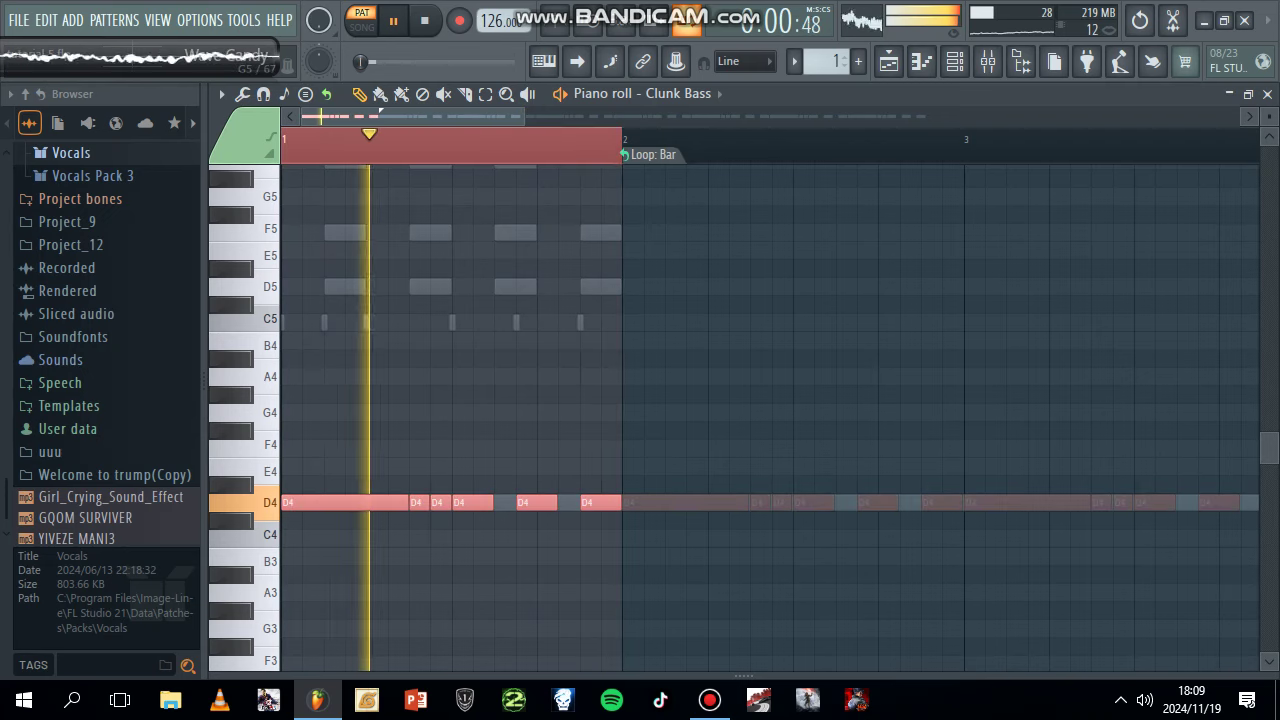
key("ctrl+b")
double_click(665, 134)
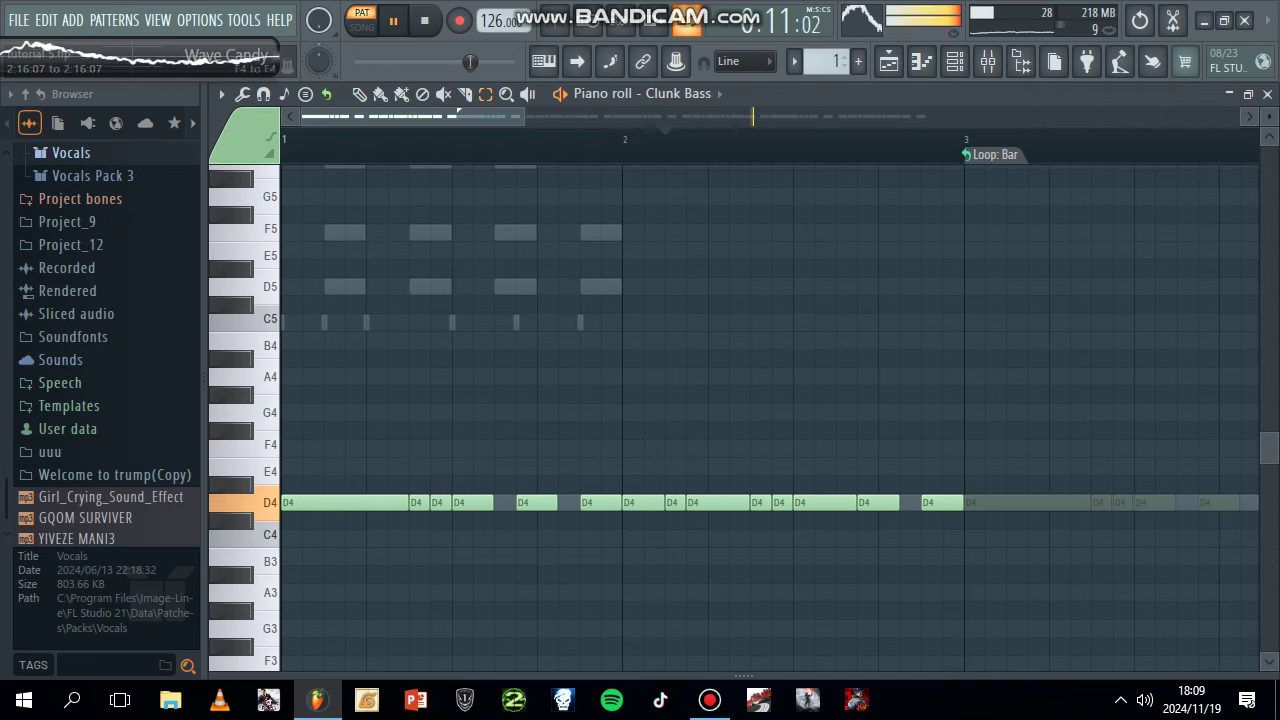
Raise bar 2's last bass note to D5 and add one-step slide notes: D4 on the same step and D5 at the start of bar 1
key("ctrl+Up")
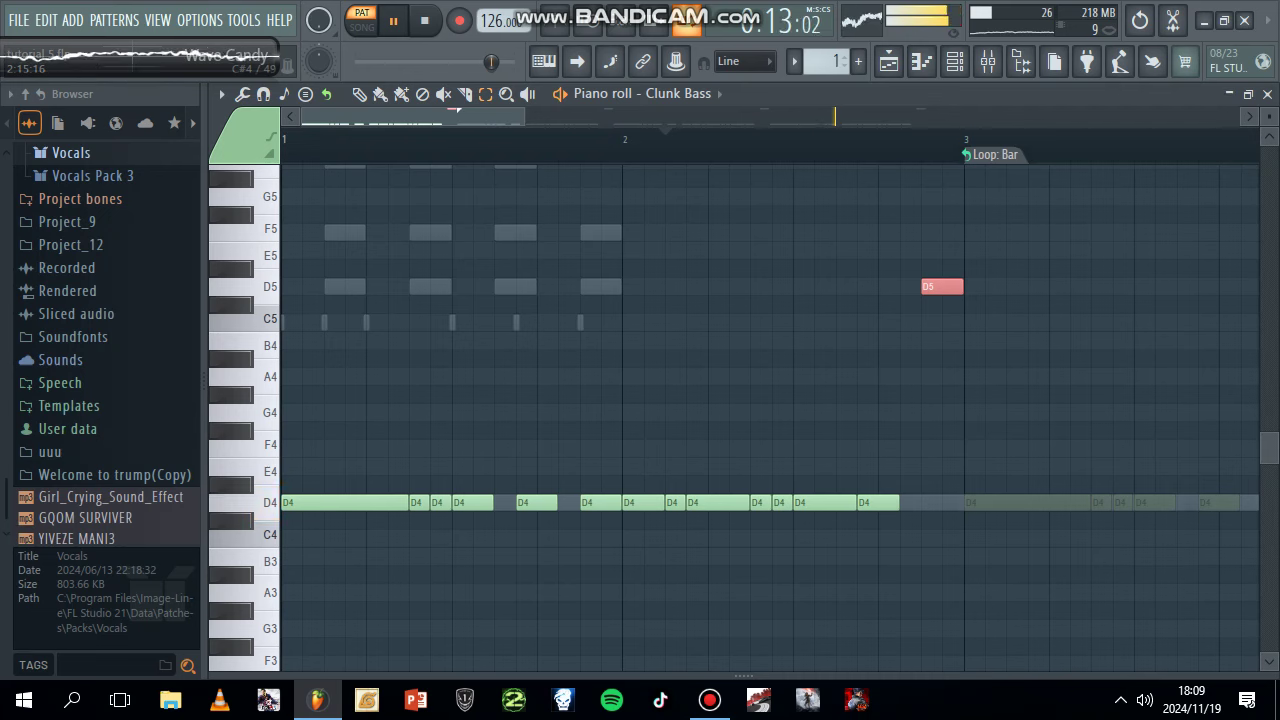
key("space")
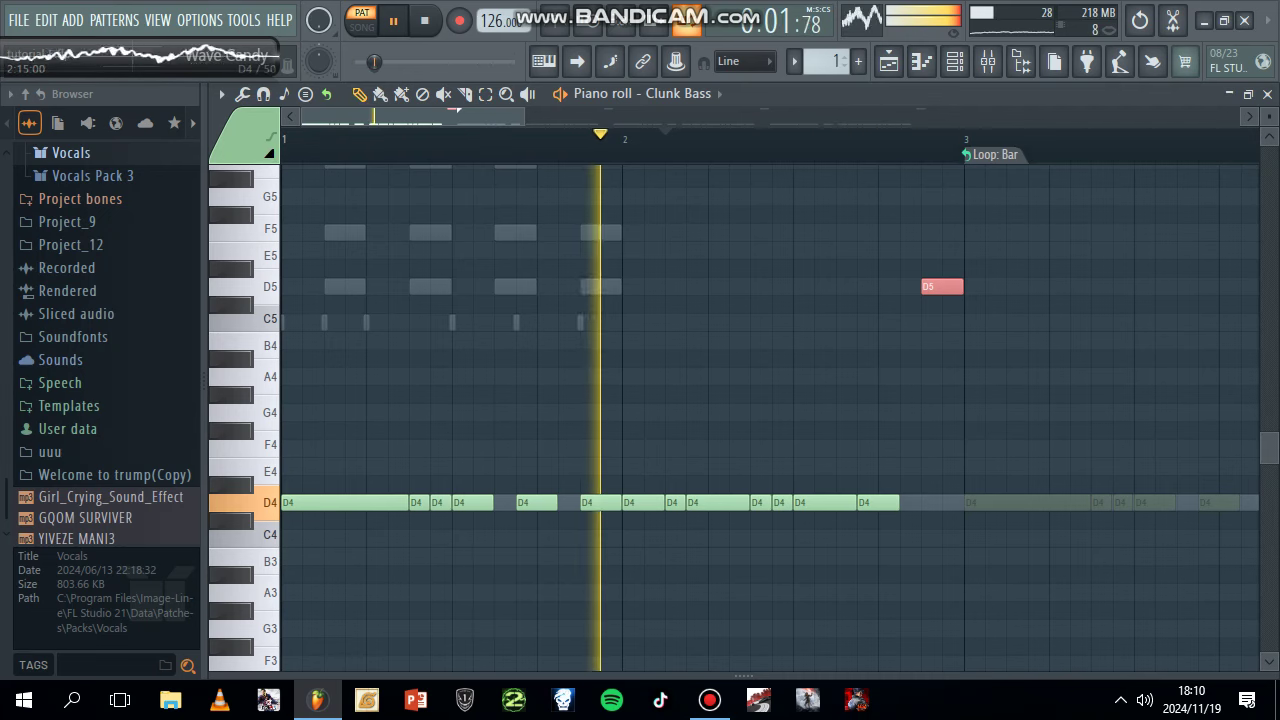
left_click(925, 502)
left_click_drag(981, 502, 941, 505)
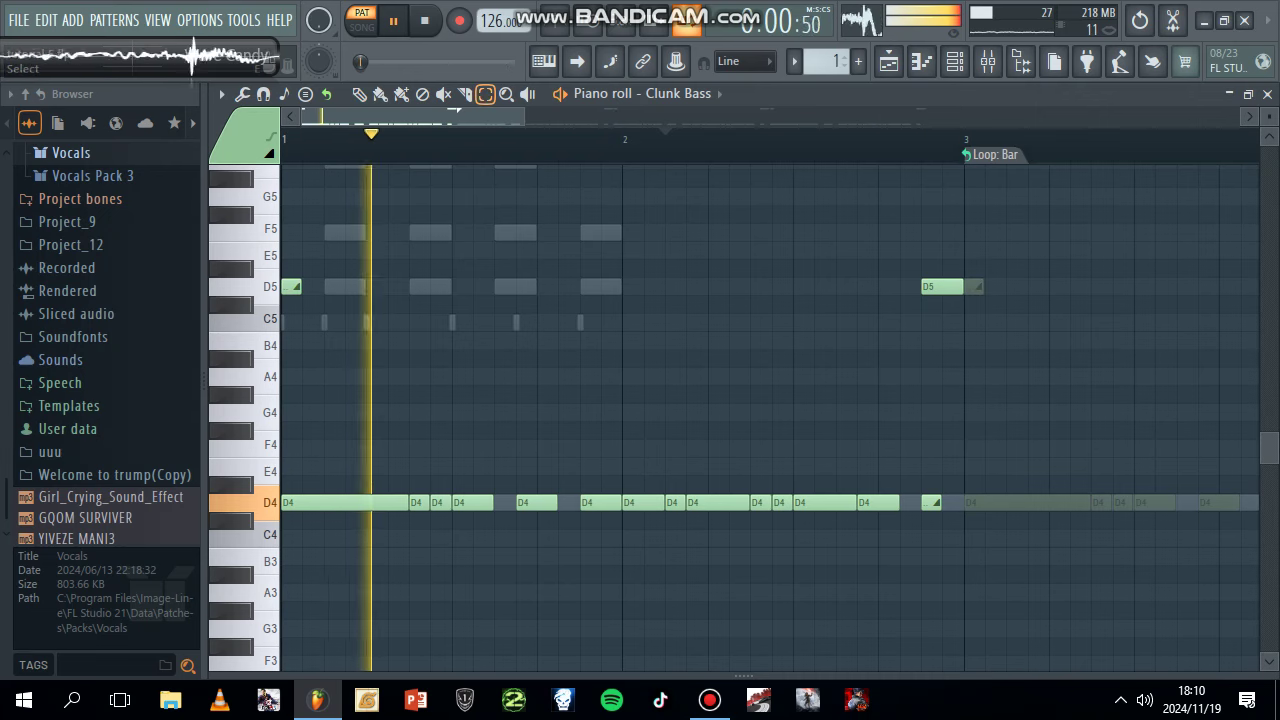
Raise bar 1's slide note an octave to D6 and duplicate the two-bar bass line three times to fill bars 3 to 8
key("ctrl+Up")
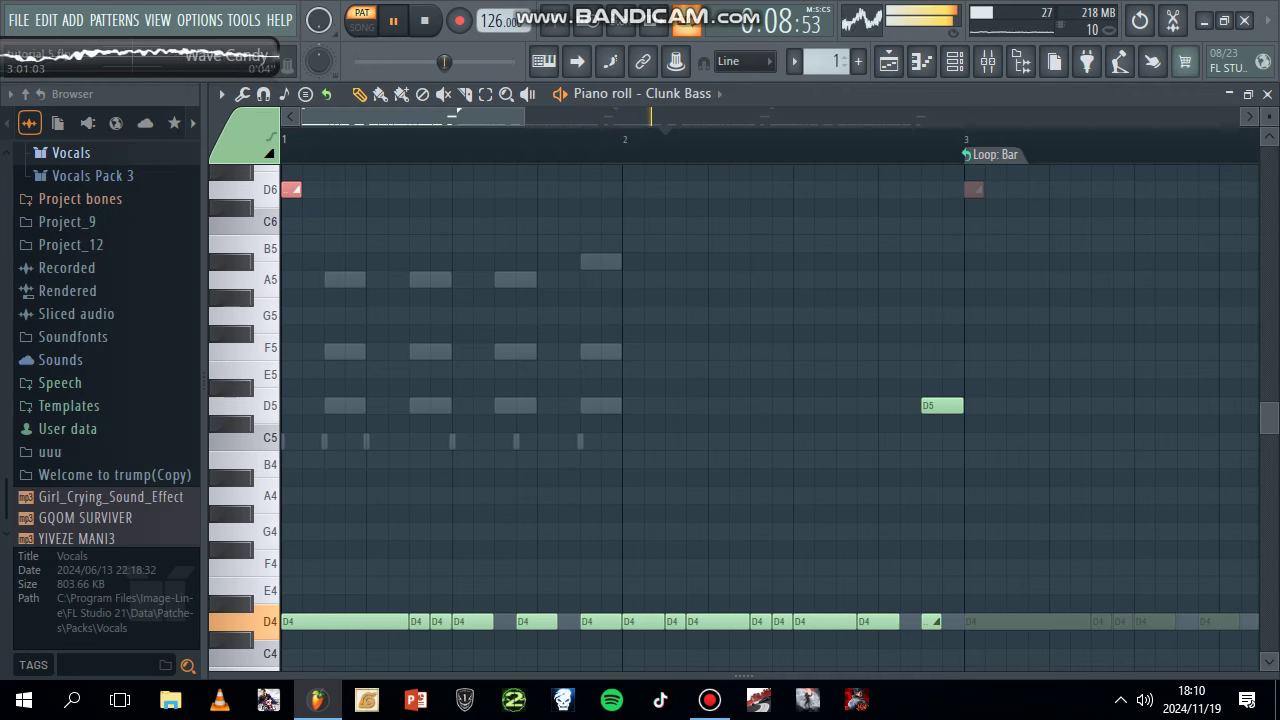
key("ctrl+a")
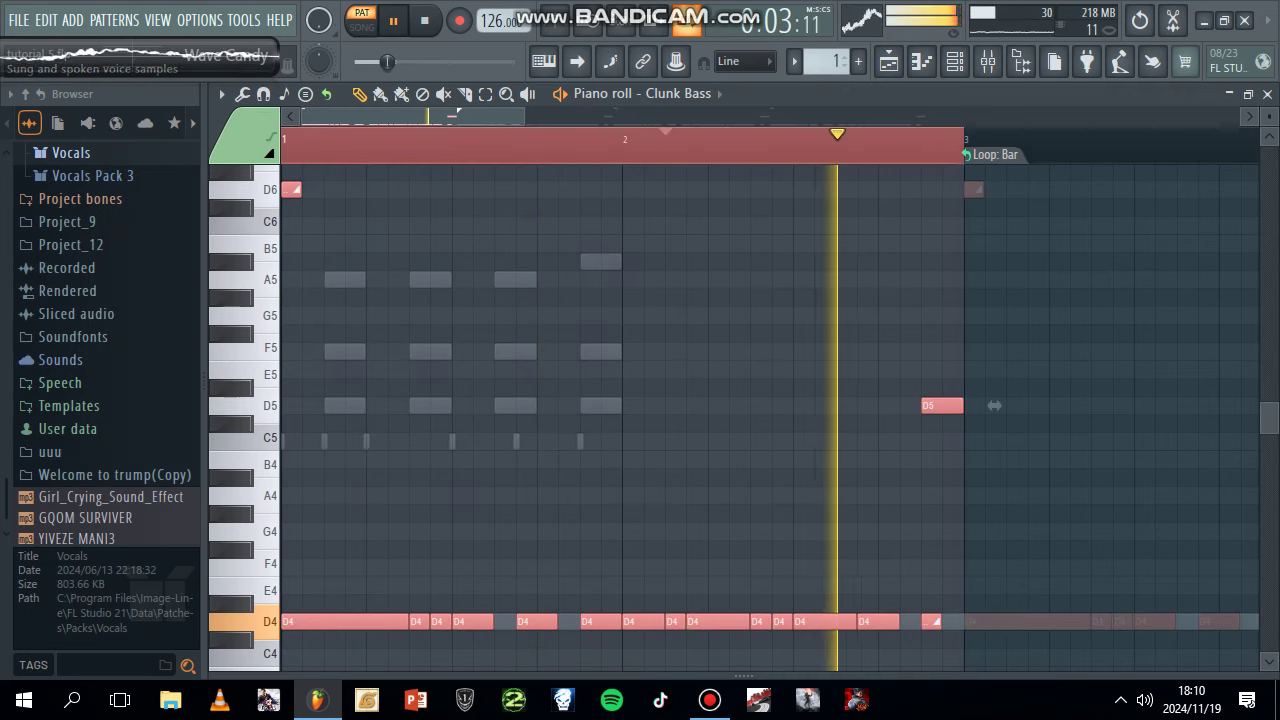
key("ctrl+b")
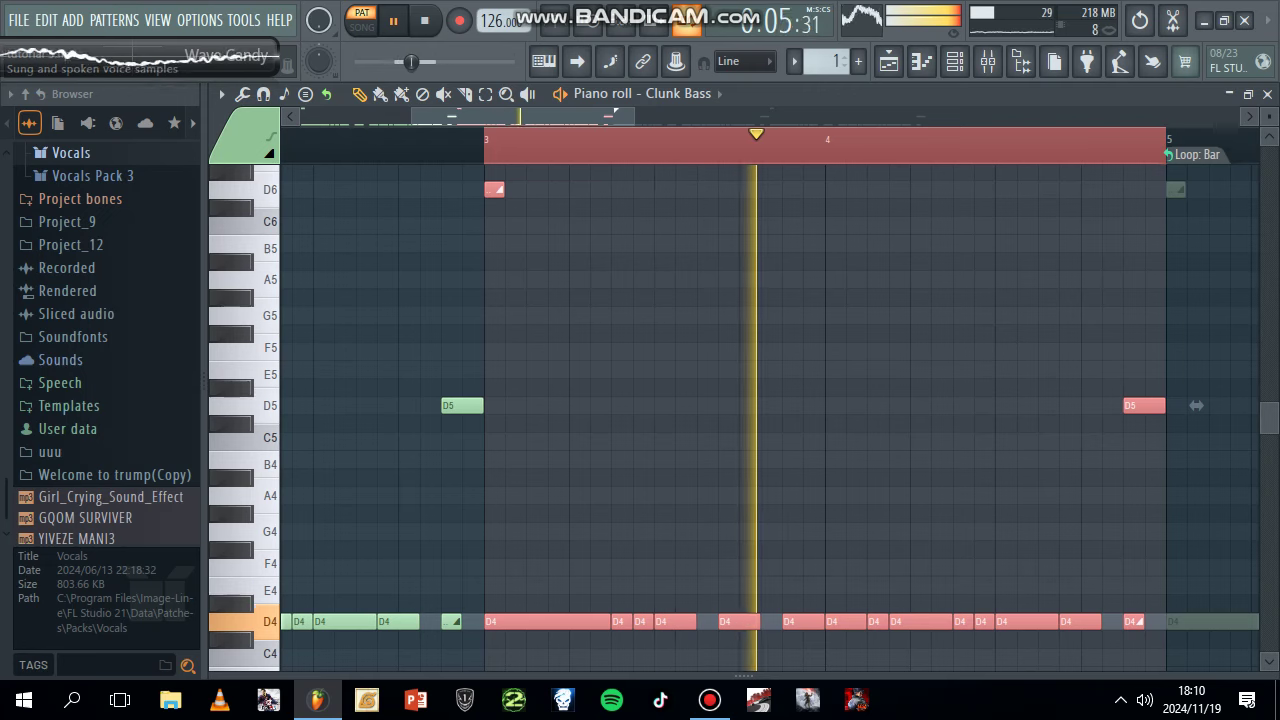
key("ctrl+b")
key("ctrl+b")
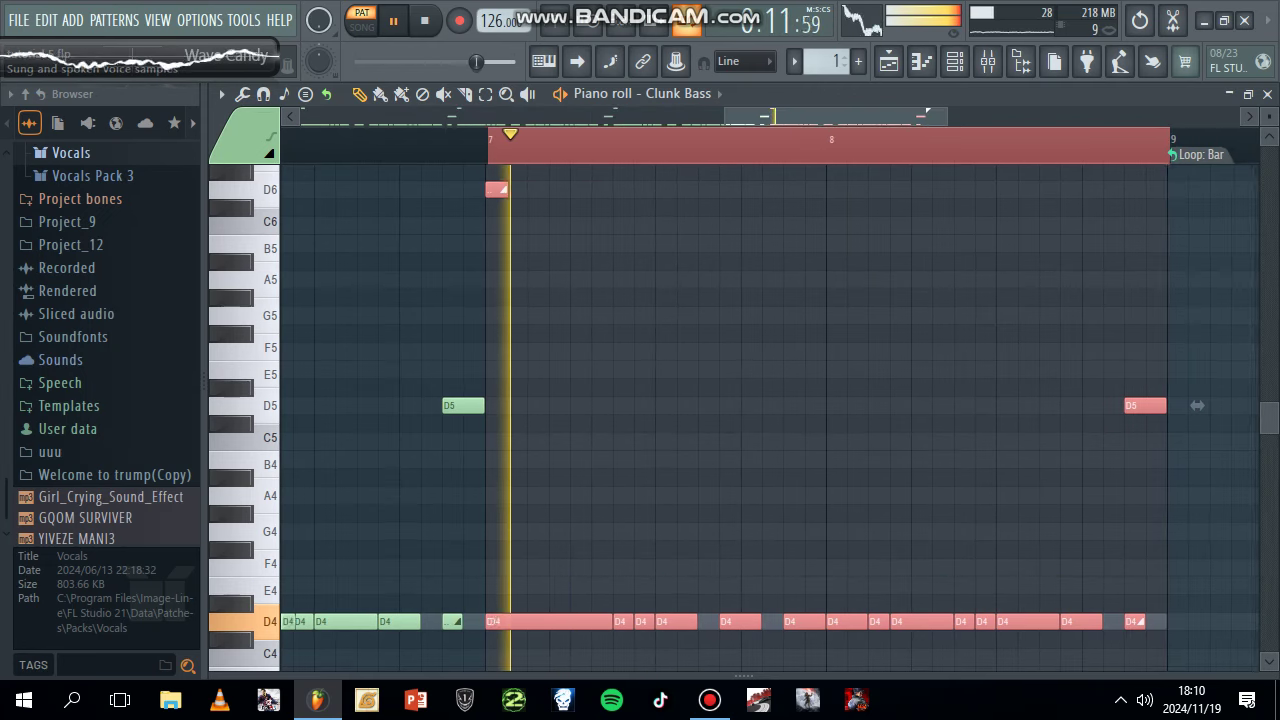
key("ctrl+d")
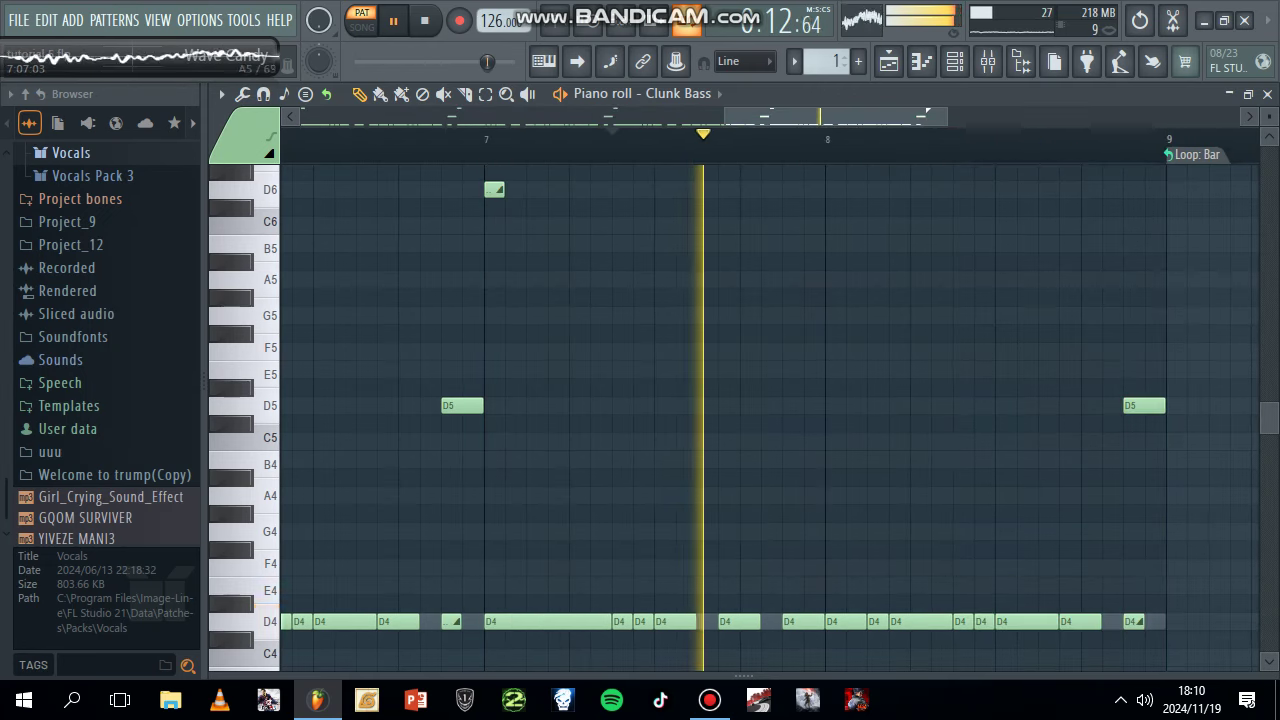
Add one-step D6 slide notes on step 7 of bars 1, 3, 6 and 7, and a C6 slide note in bar 8
scroll(615, 405, "down", 3)
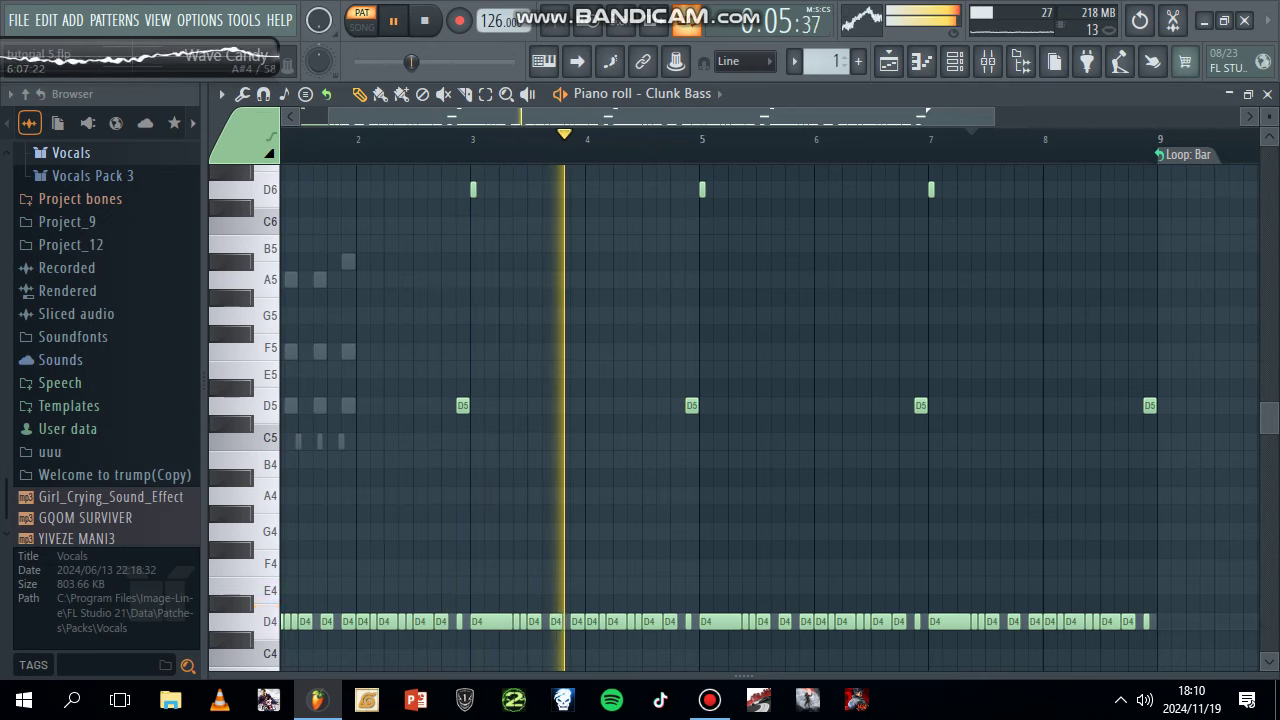
scroll(856, 418, "up", 3)
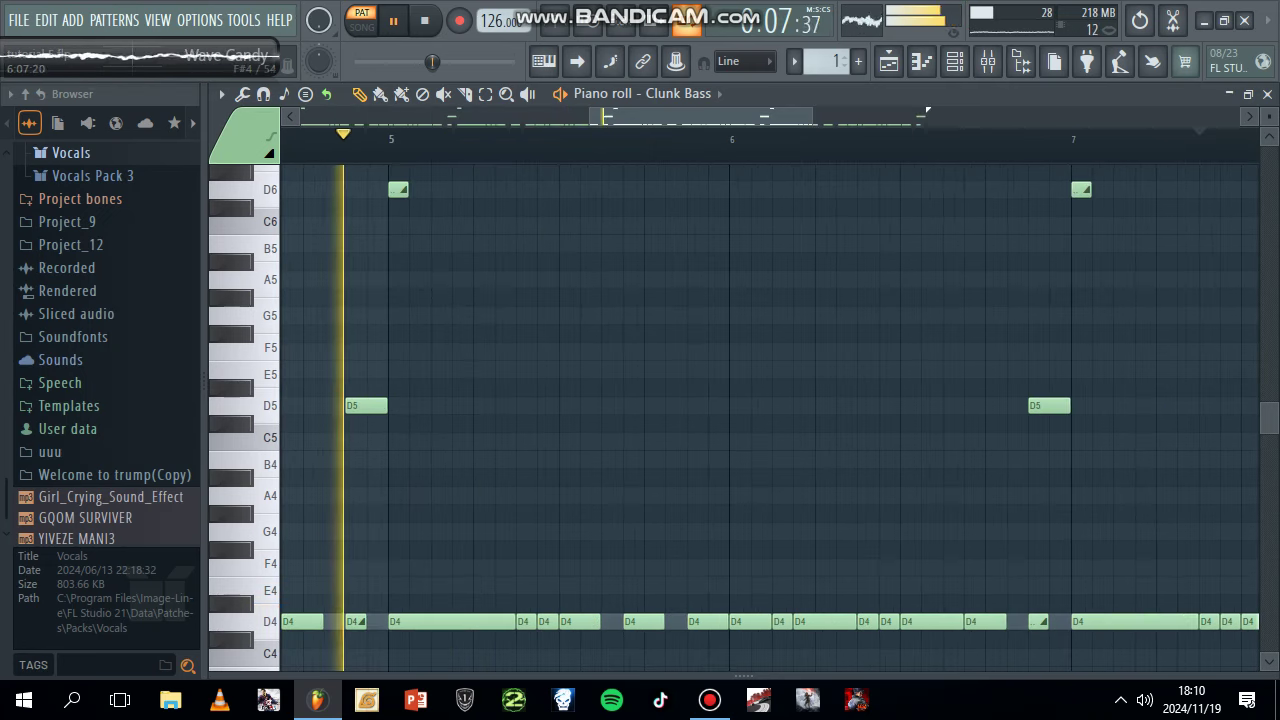
left_click(867, 189)
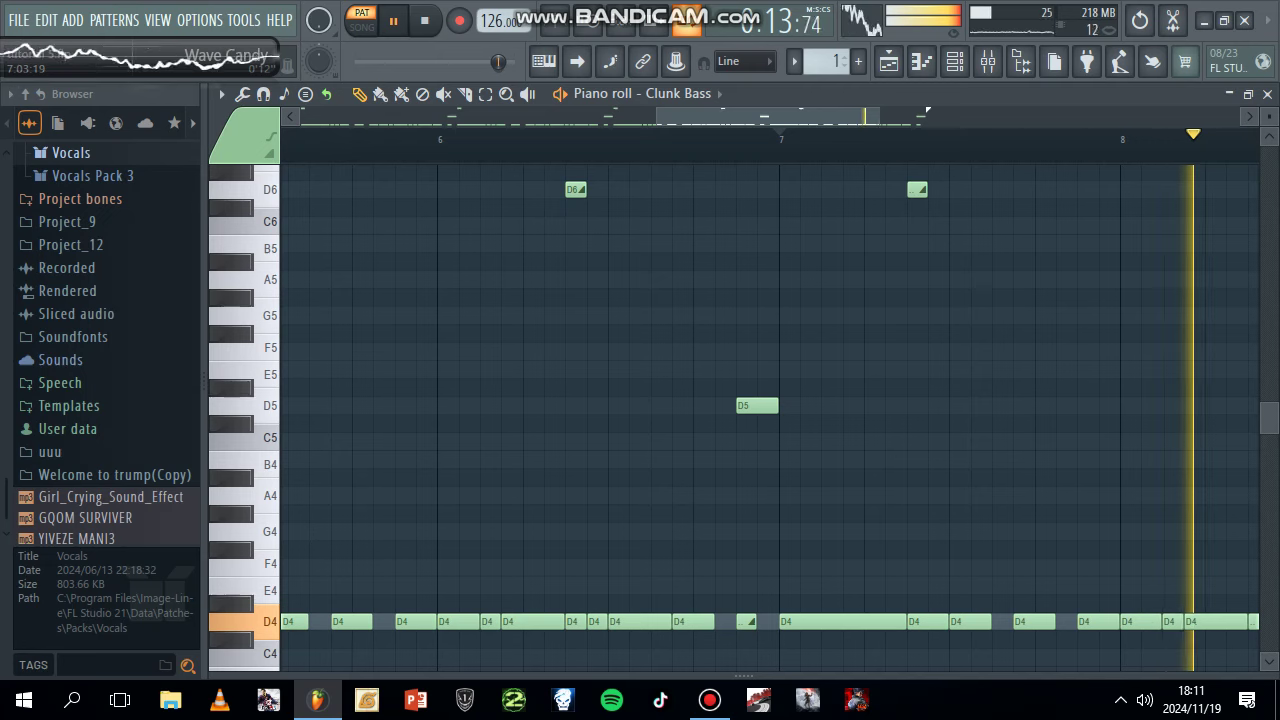
key("space")
key("space")
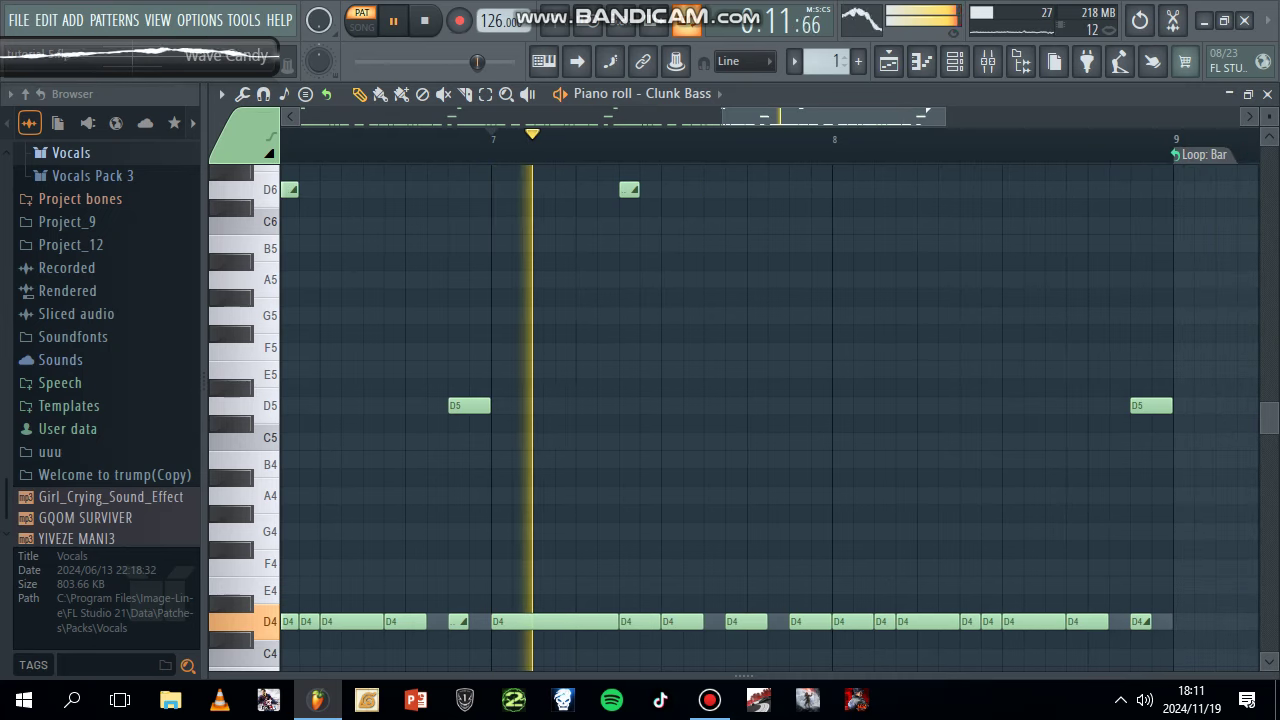
left_click(991, 225)
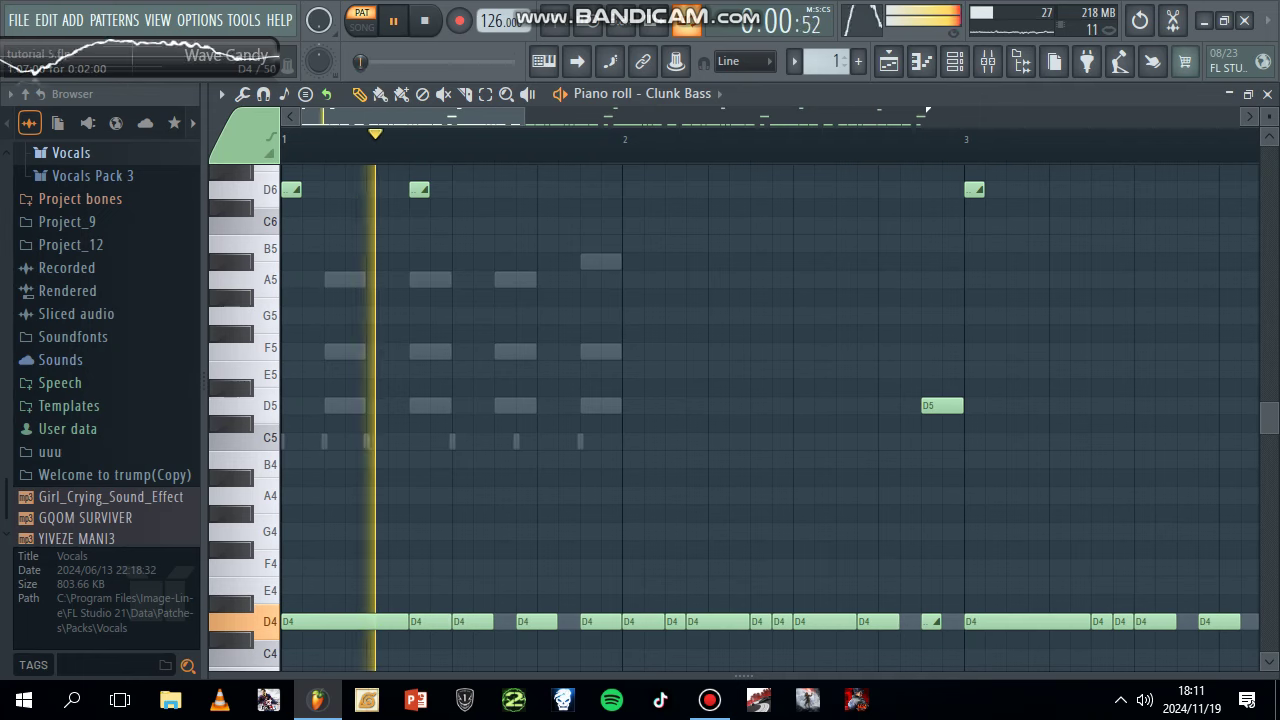
key("space")
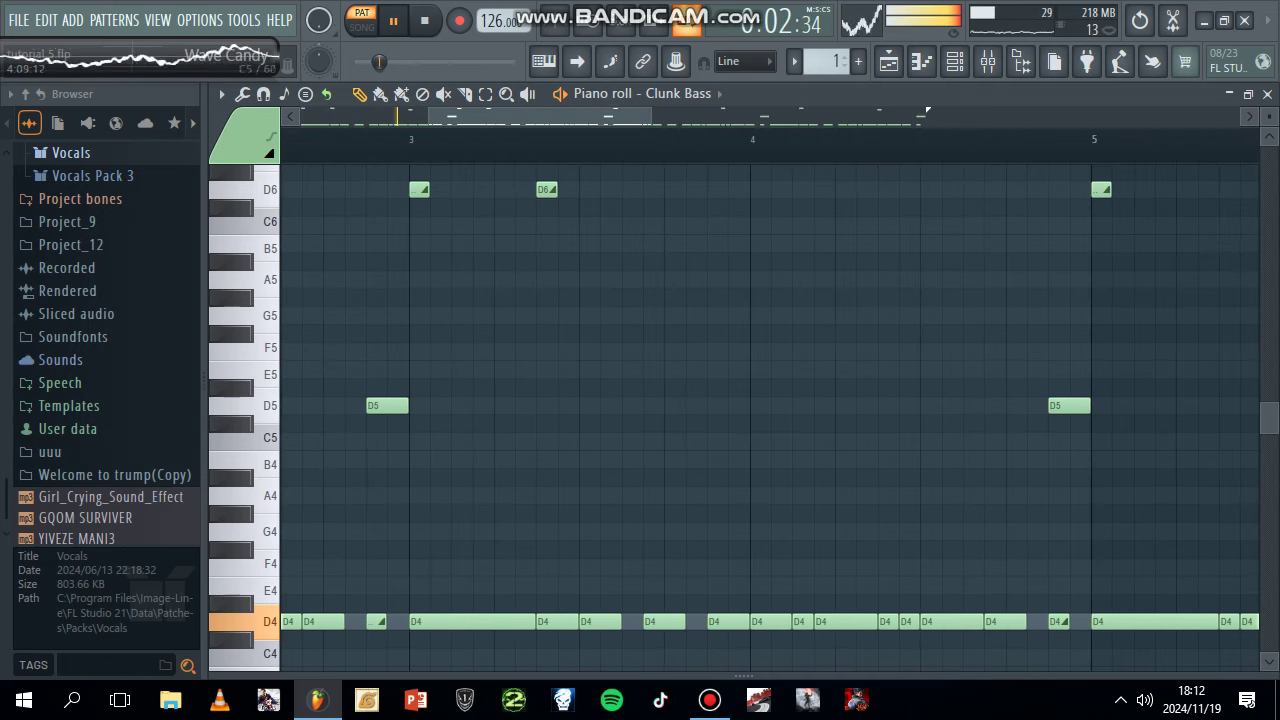
Place step 7 slide notes, C6 in bars 2, 4 and 6 and D6 in bar 5, over two-step D4 notes
left_click(880, 225)
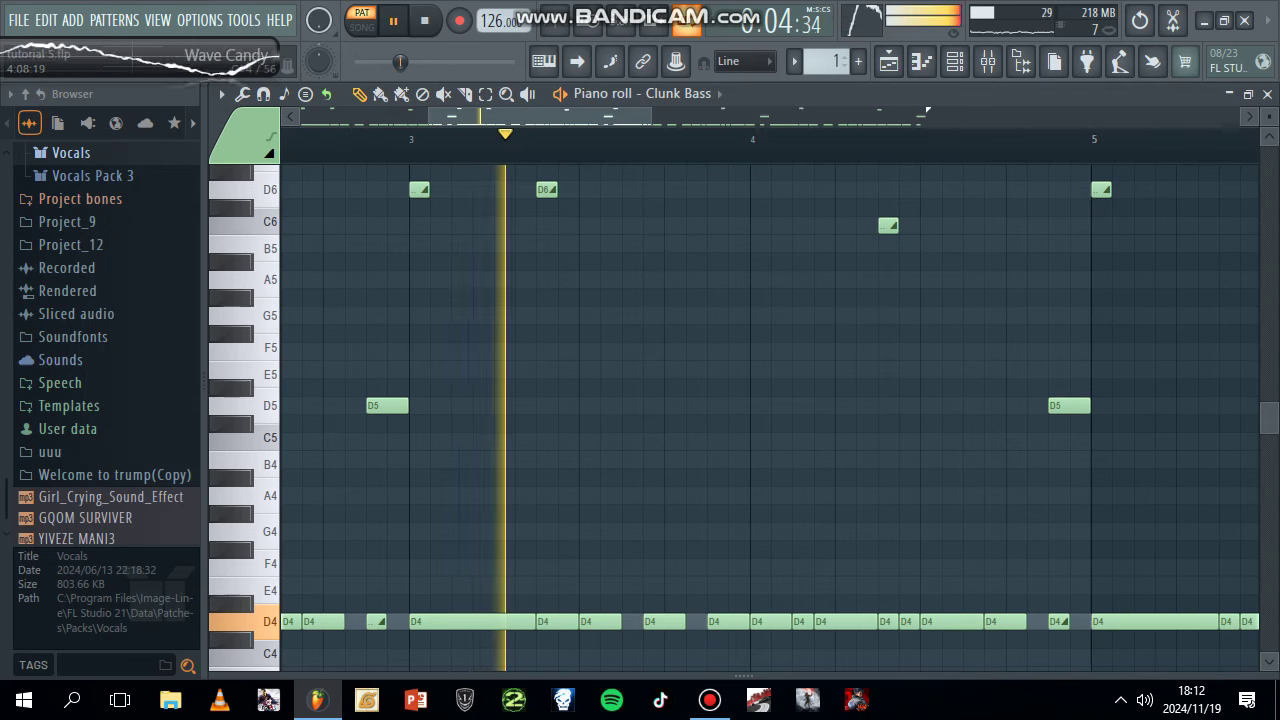
right_click(908, 621)
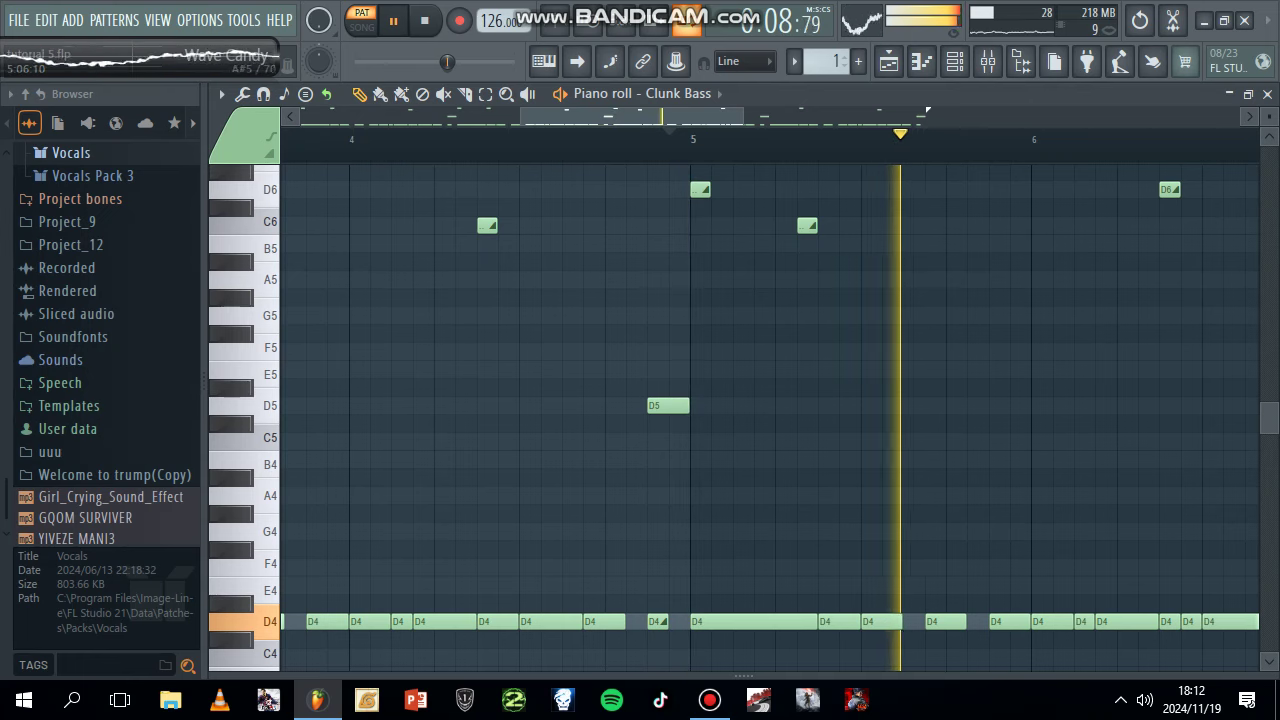
left_click_drag(807, 225, 828, 225)
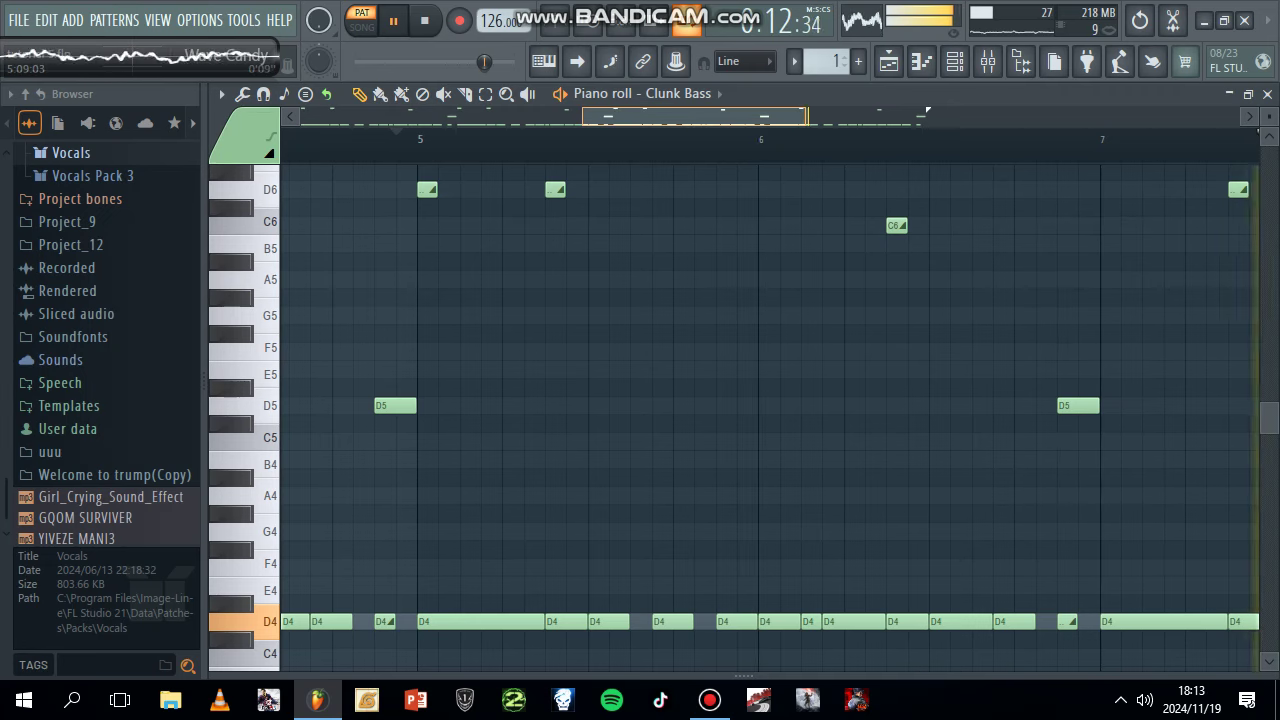
left_click_drag(529, 116, 338, 116)
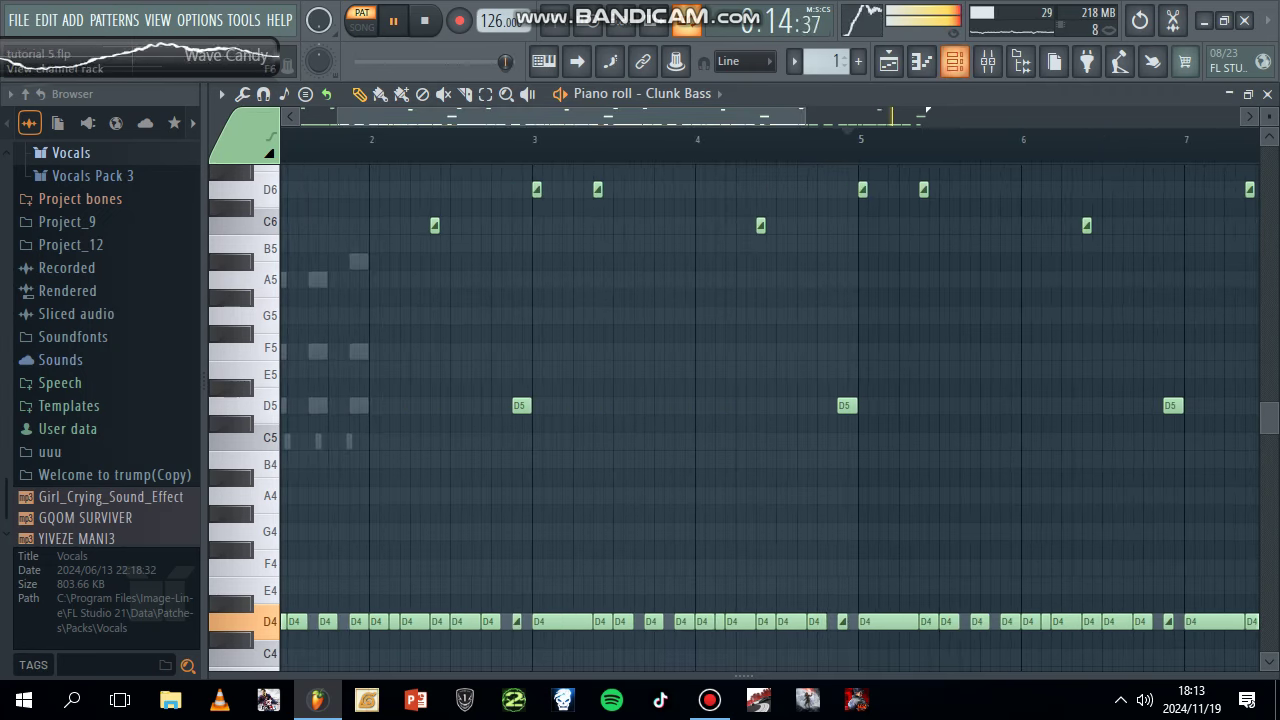
In Gill Sweep #2, place a long D4 note ending at the start of bar 5 and remove the bar loop
left_click(954, 61)
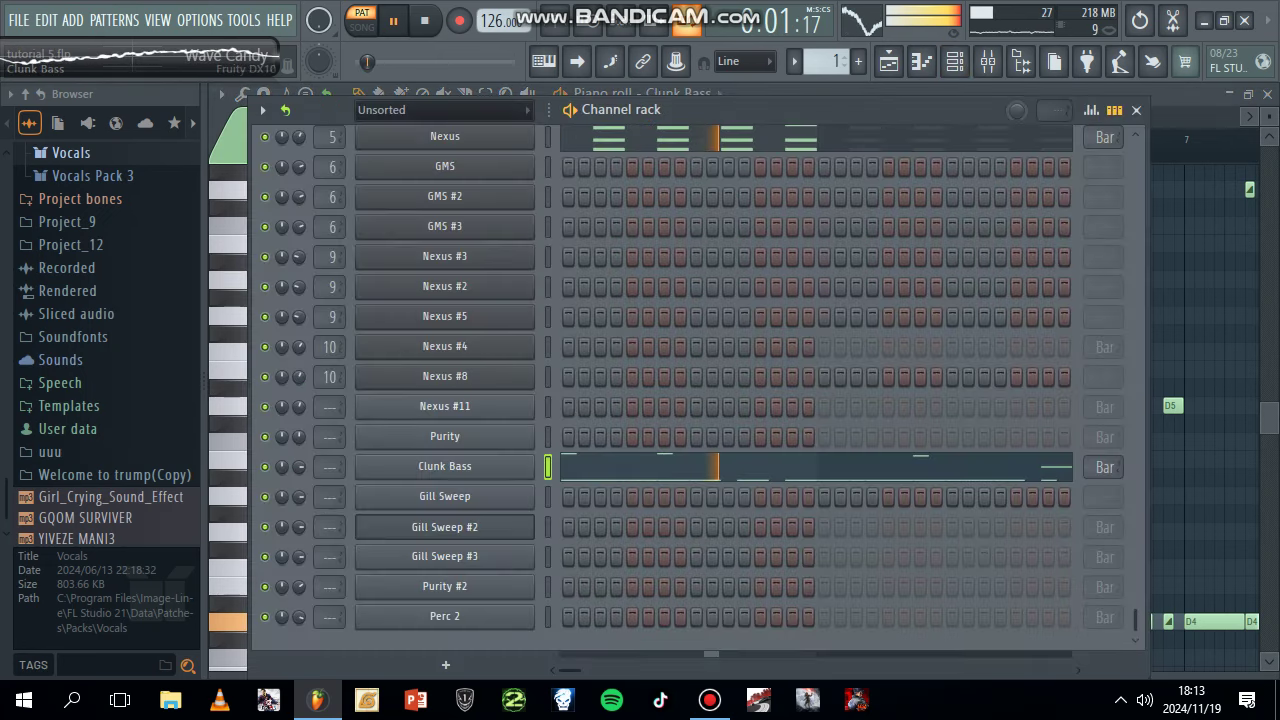
right_click(444, 466)
left_click(750, 415)
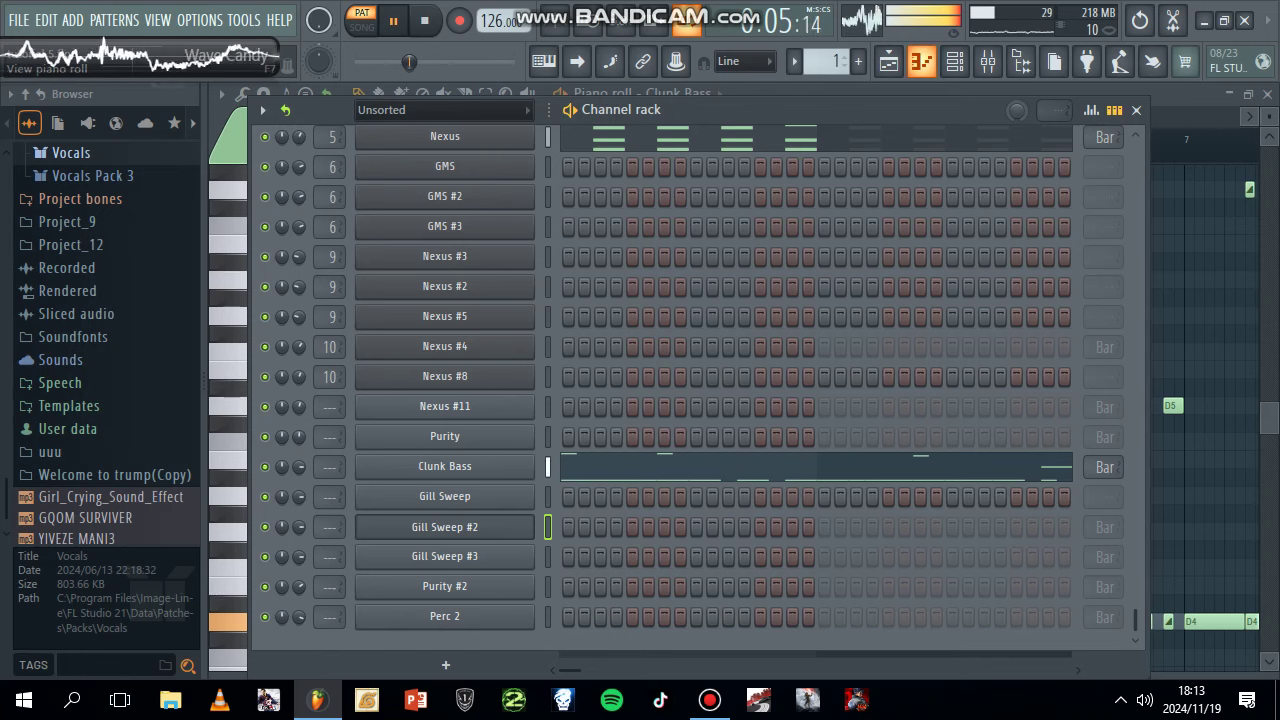
left_click(921, 61)
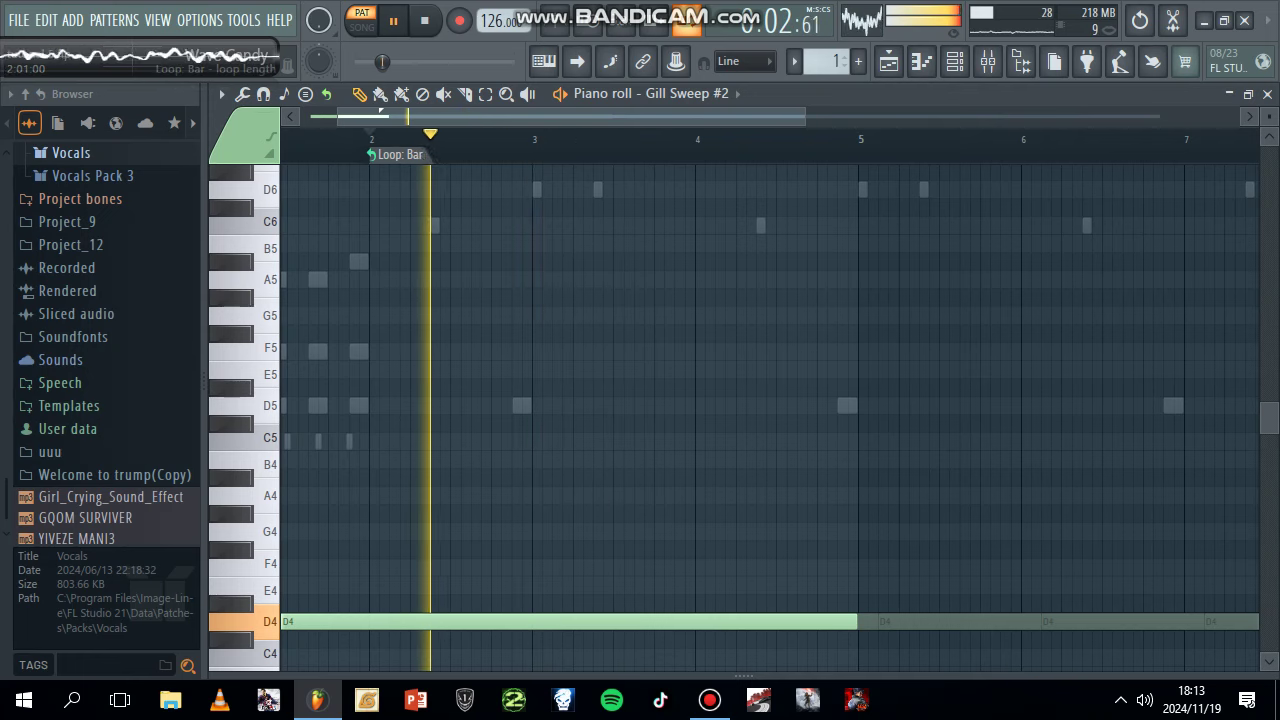
right_click(386, 155)
left_click(427, 179)
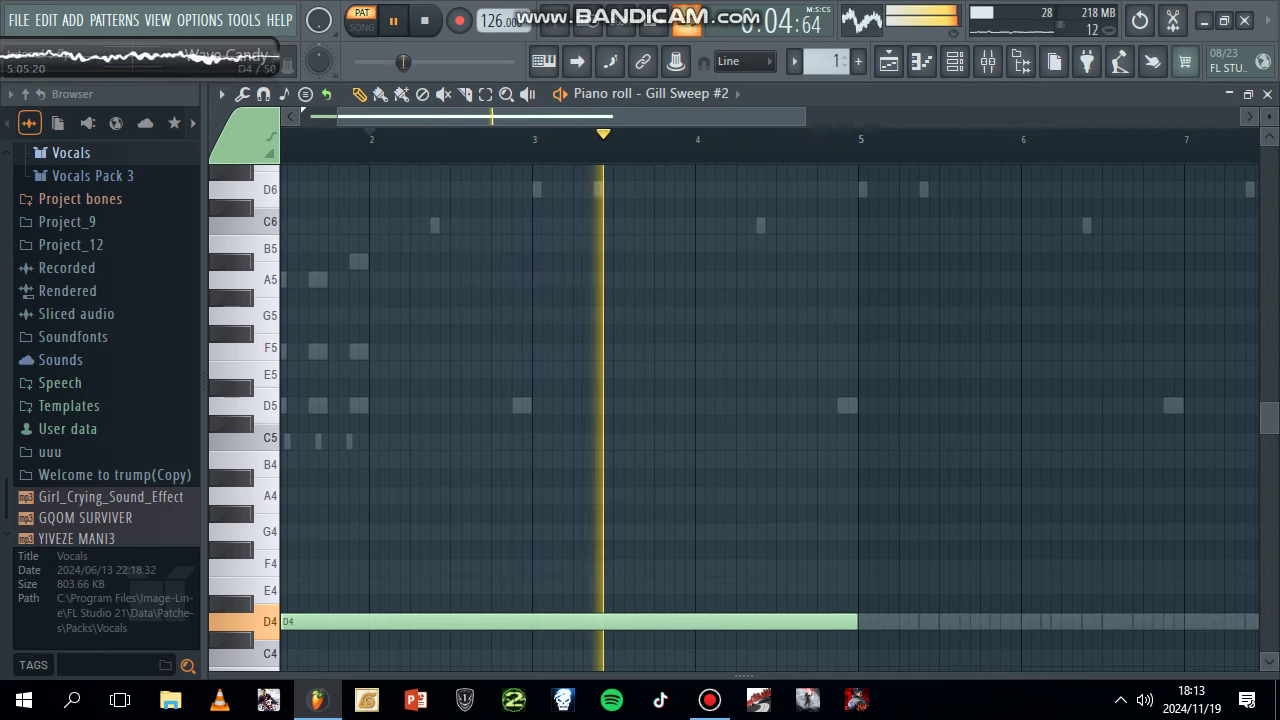
Add a D3 note of the same length at the start of bar 5 in Gill Sweep #2
scroll(734, 418, "down", 3)
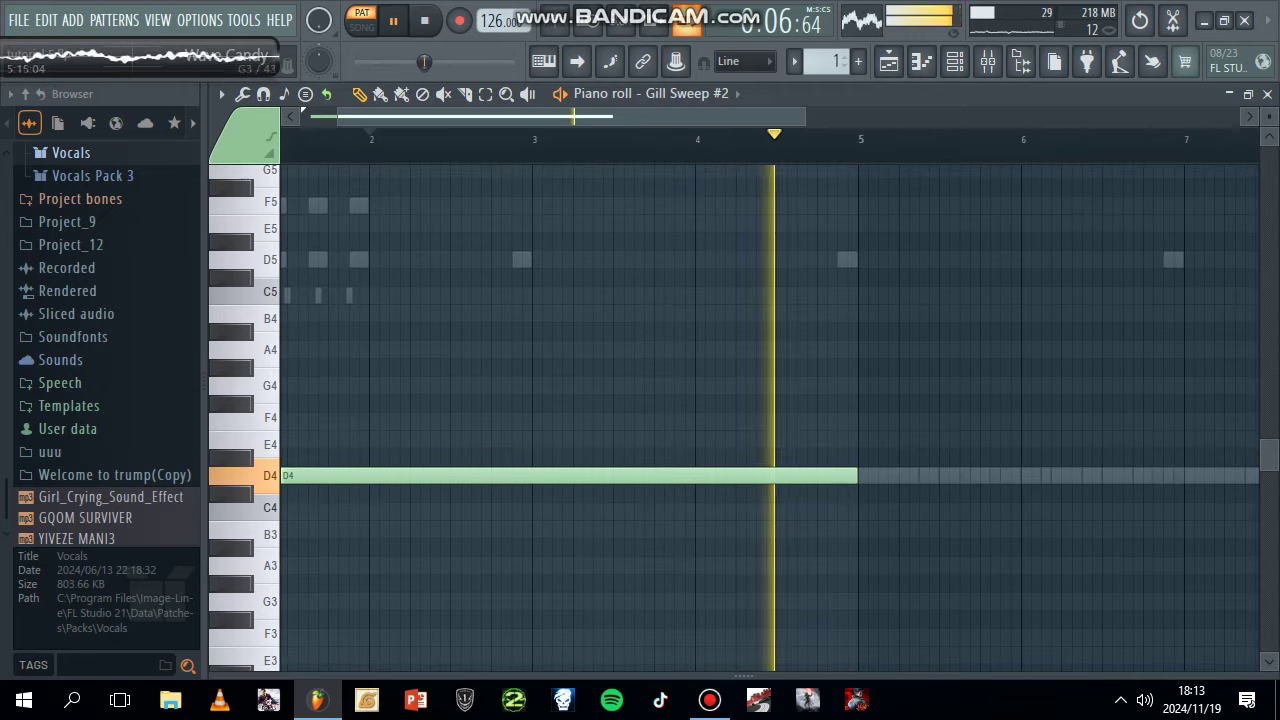
scroll(734, 418, "down", 2)
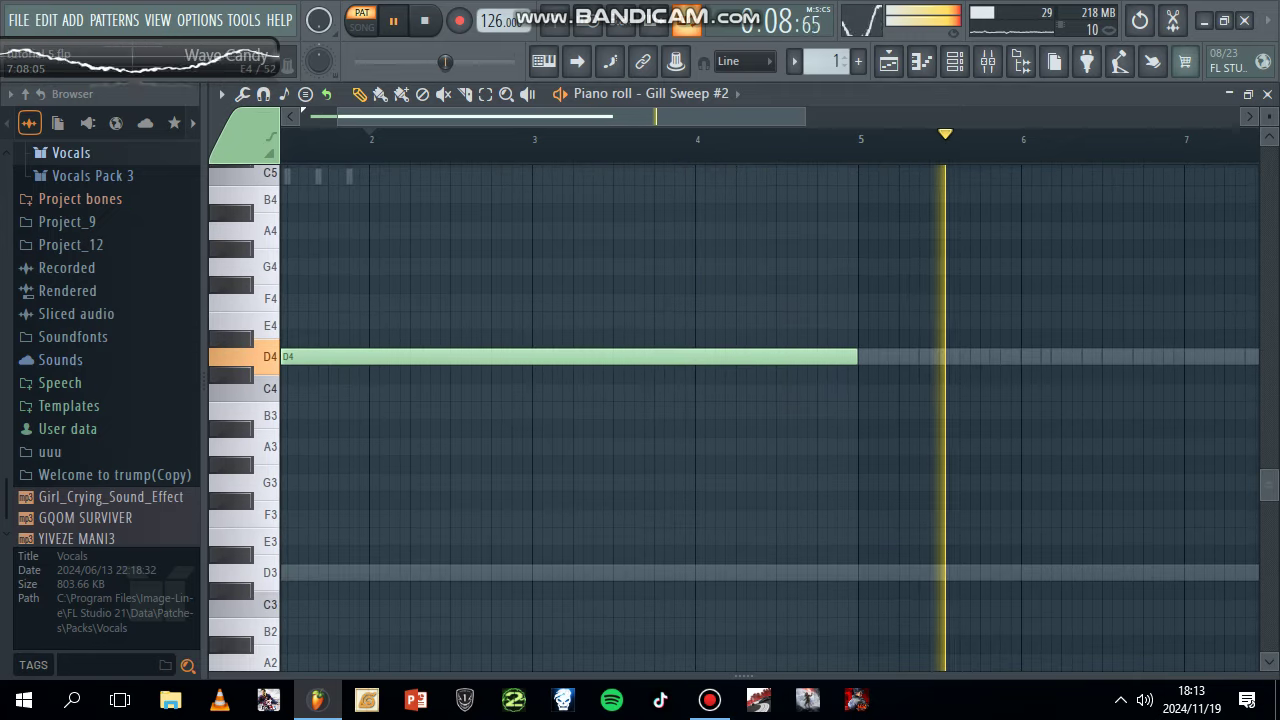
left_click(864, 572)
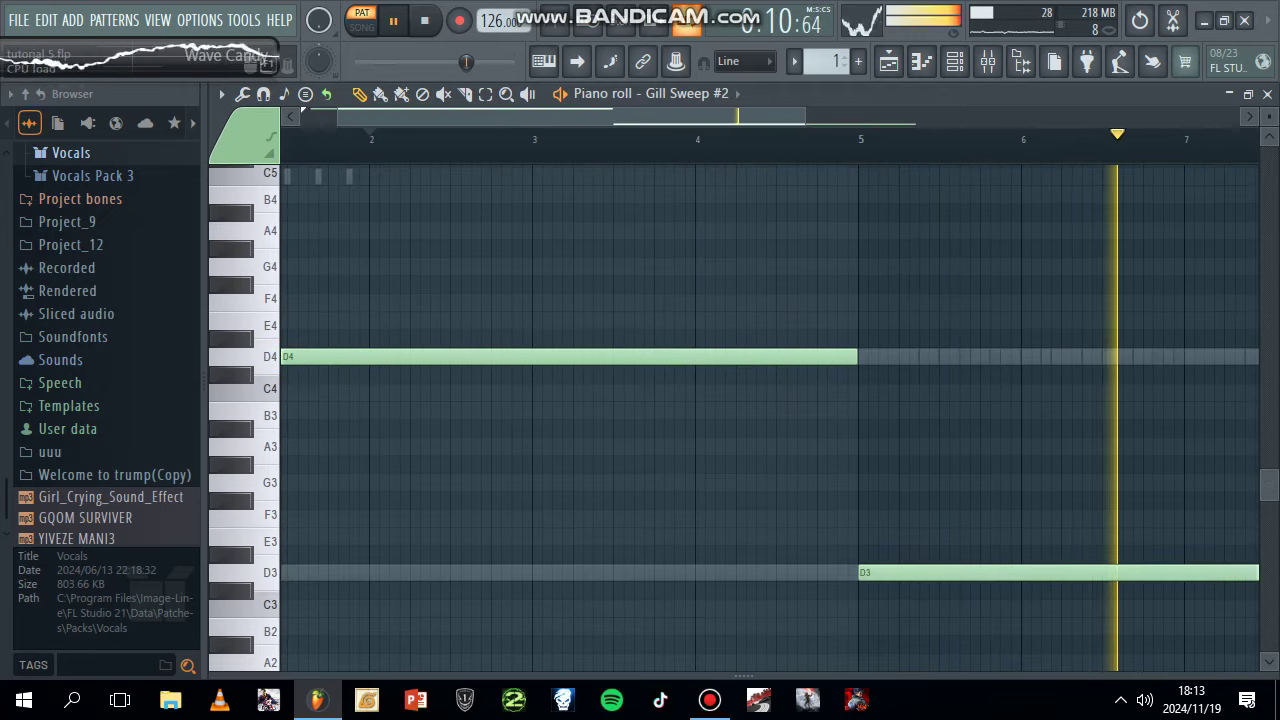
Copy the Clunk Bass notes into the Perc 2 channel
key("F6")
right_click(532, 467)
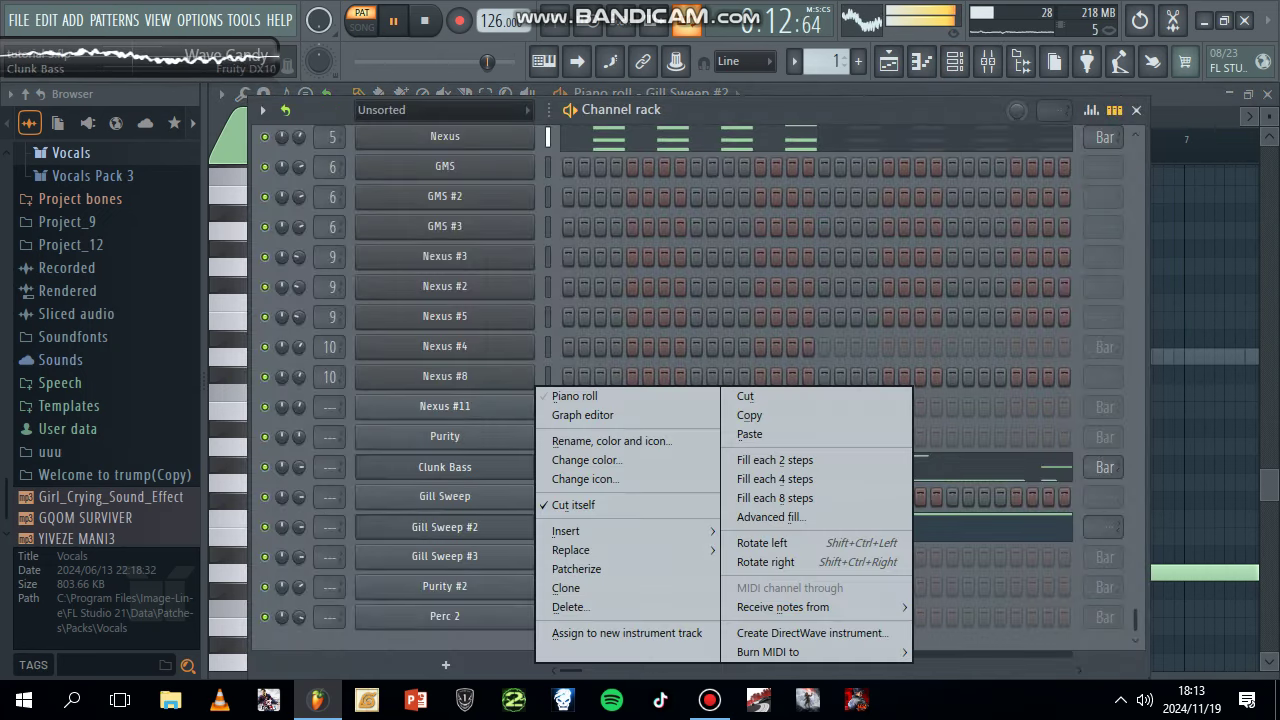
left_click(750, 415)
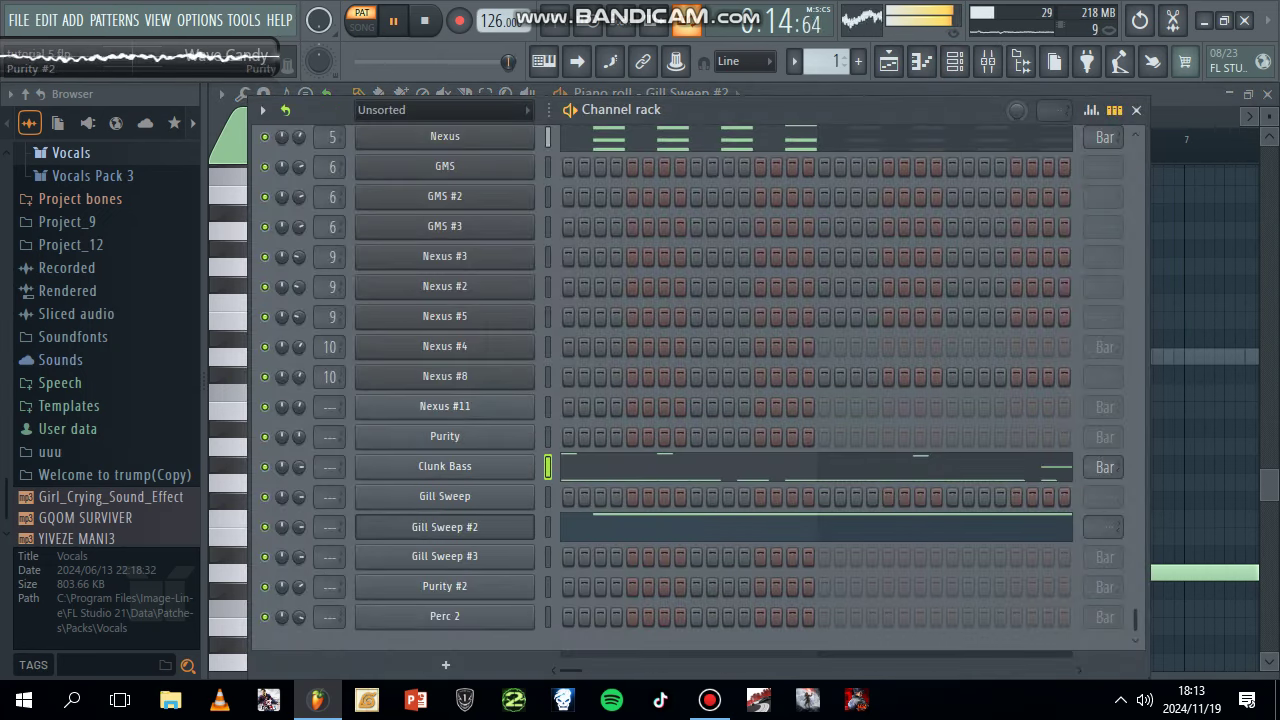
right_click(445, 616)
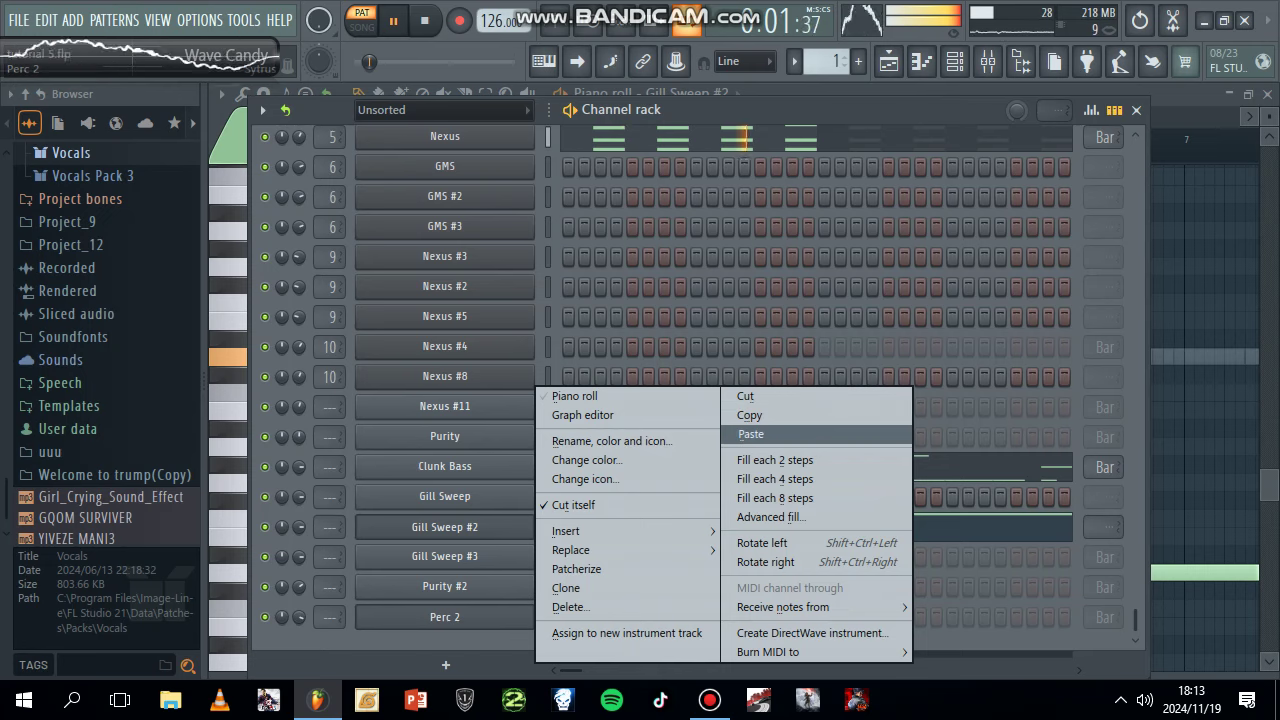
left_click(750, 434)
Move Gill Sweep #2's D4 note to the start of bar 1 and extend its end to the start of bar 5
left_click(750, 527)
left_click(750, 527)
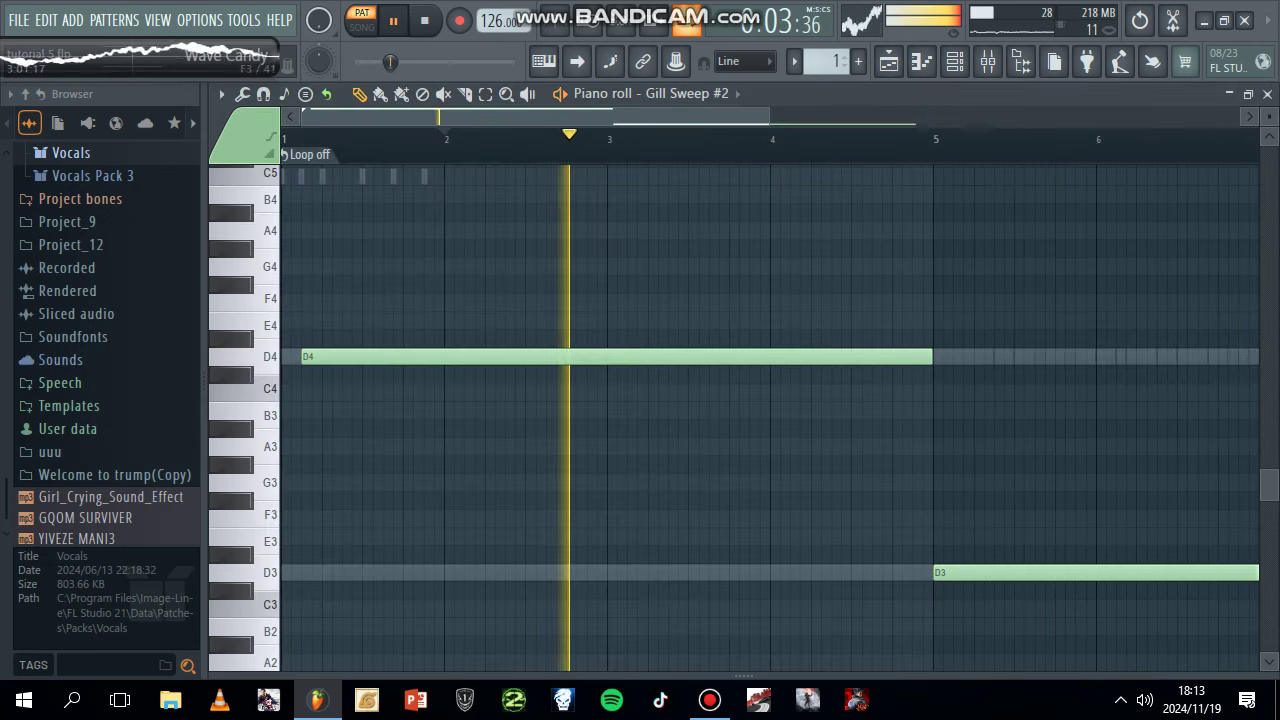
left_click_drag(320, 356, 299, 356)
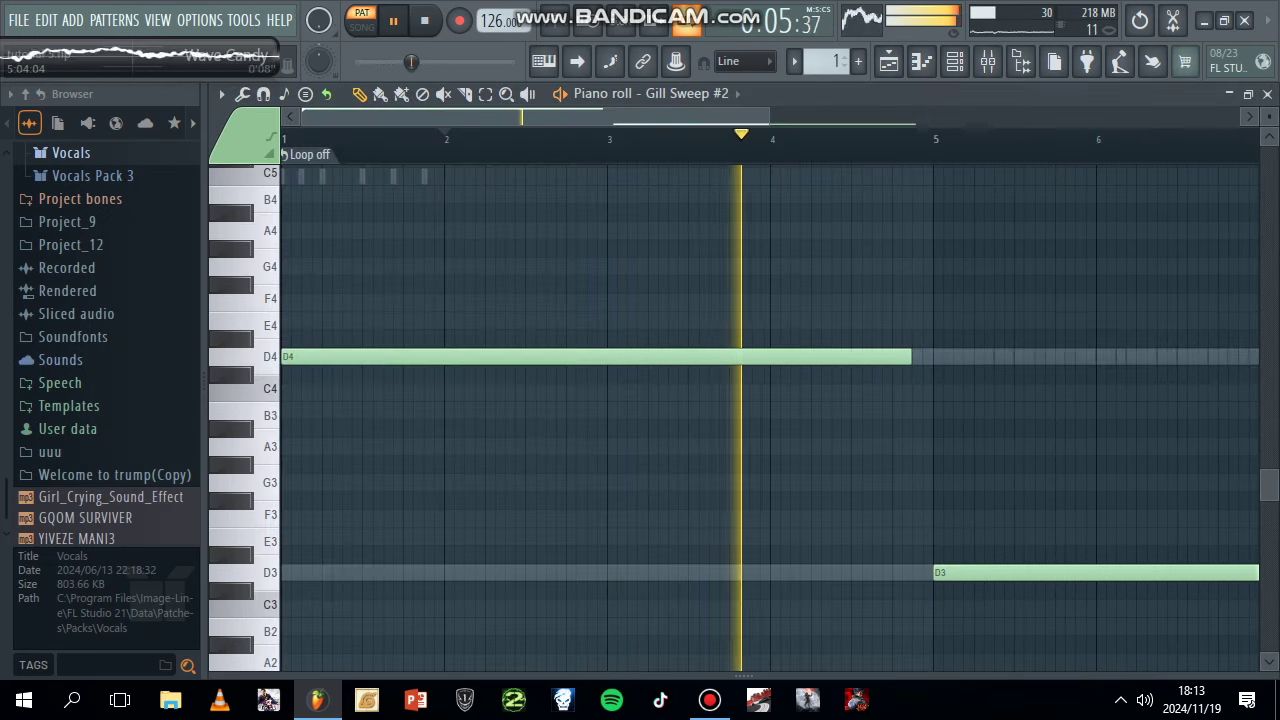
left_click_drag(909, 356, 933, 356)
Lower Perc 2's D6 and C6 slide notes one octave to D5 and C5, and return to the channel rack
key("F6")
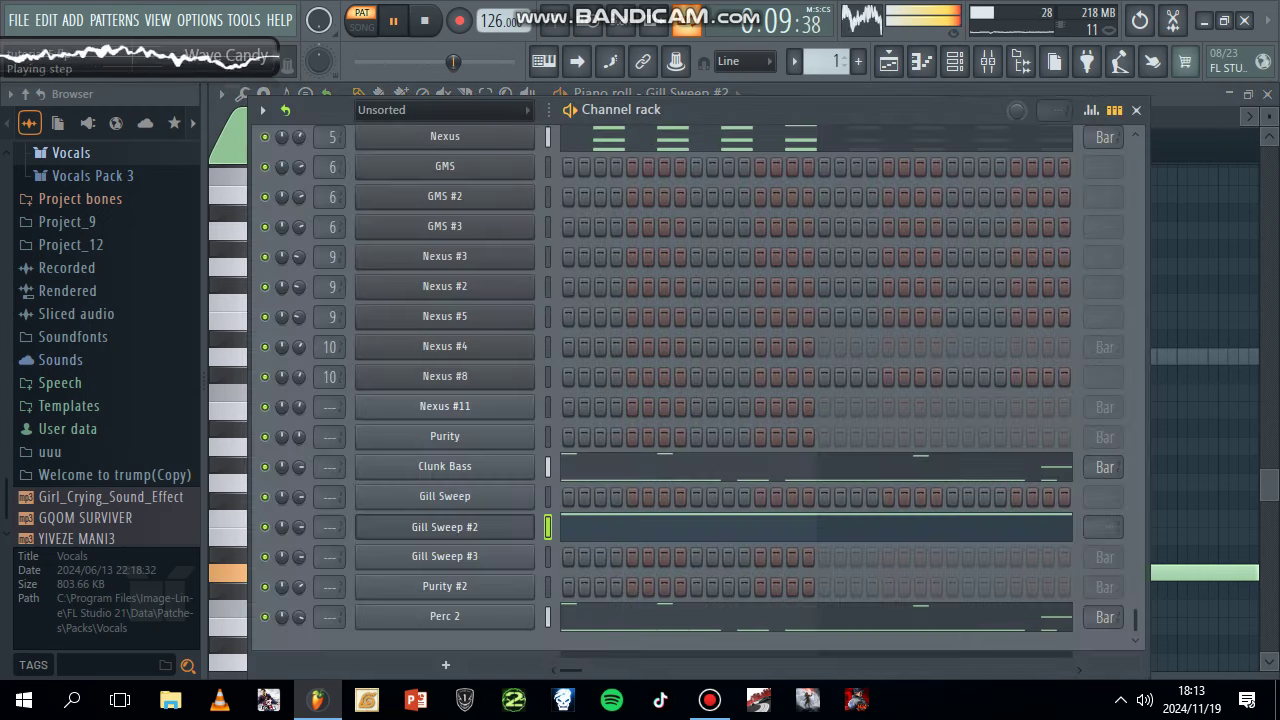
left_click(665, 616)
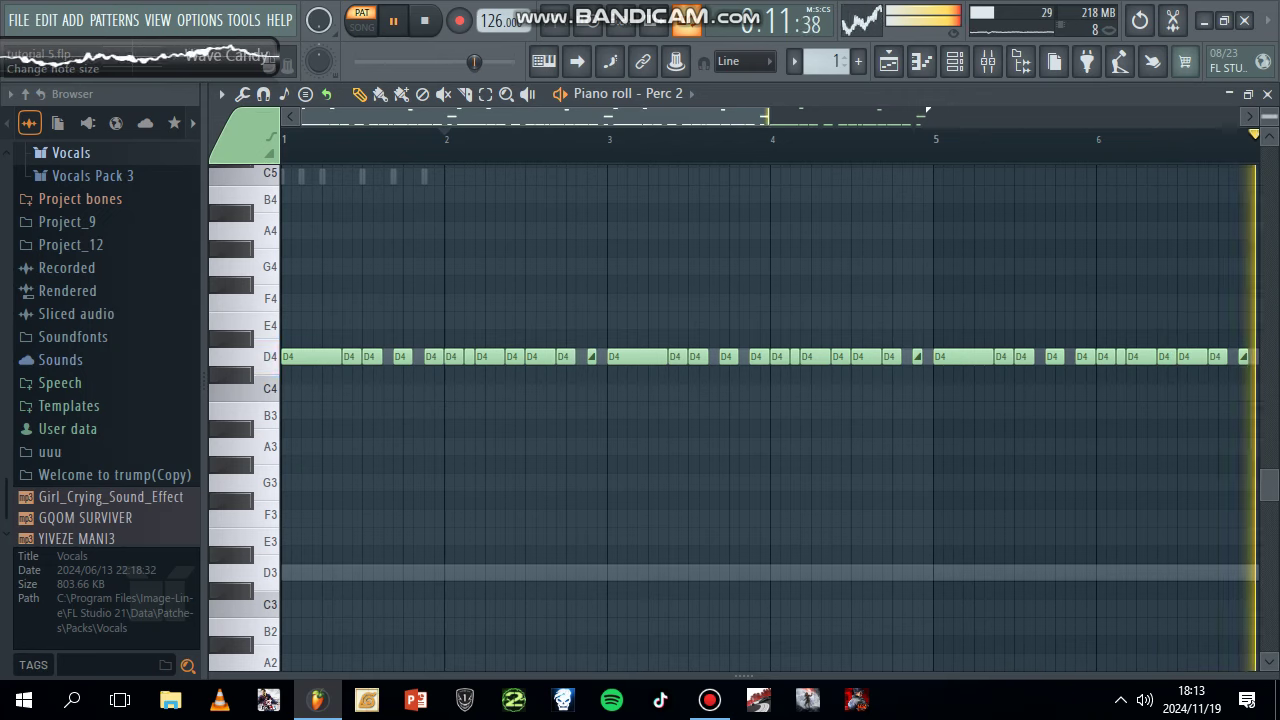
scroll(770, 400, "up", 10)
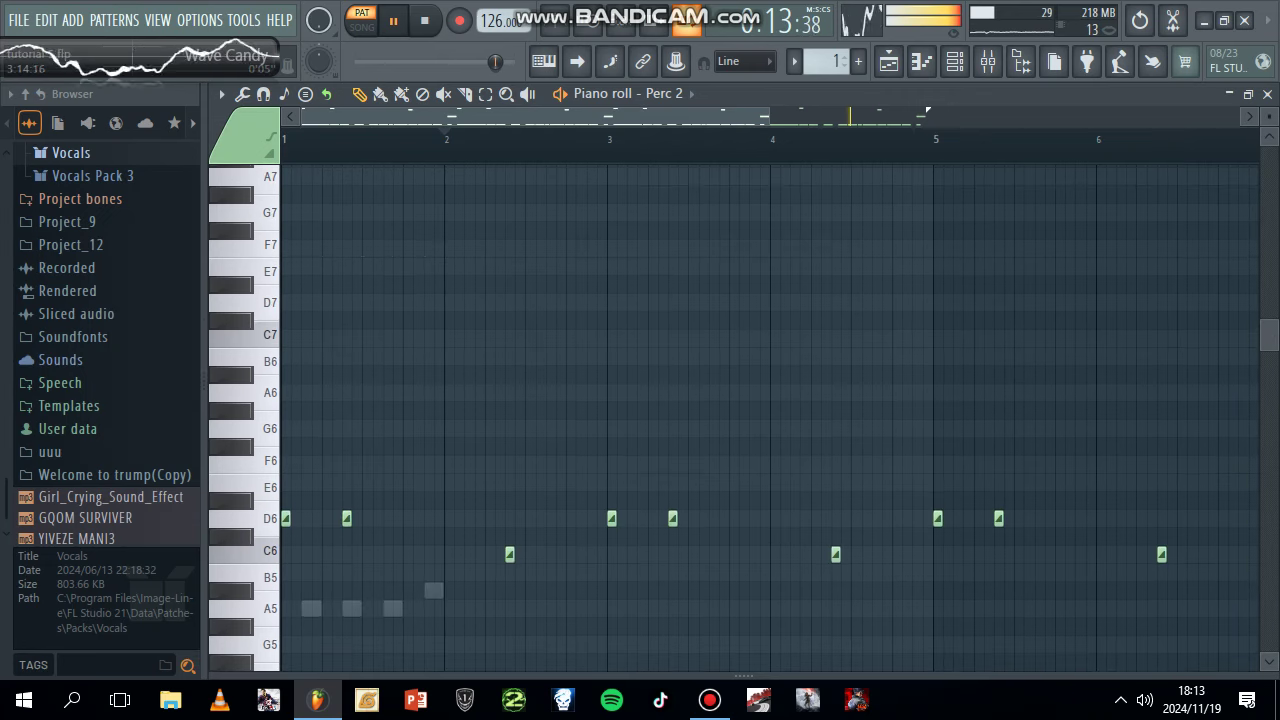
left_click_drag(766, 116, 1067, 116)
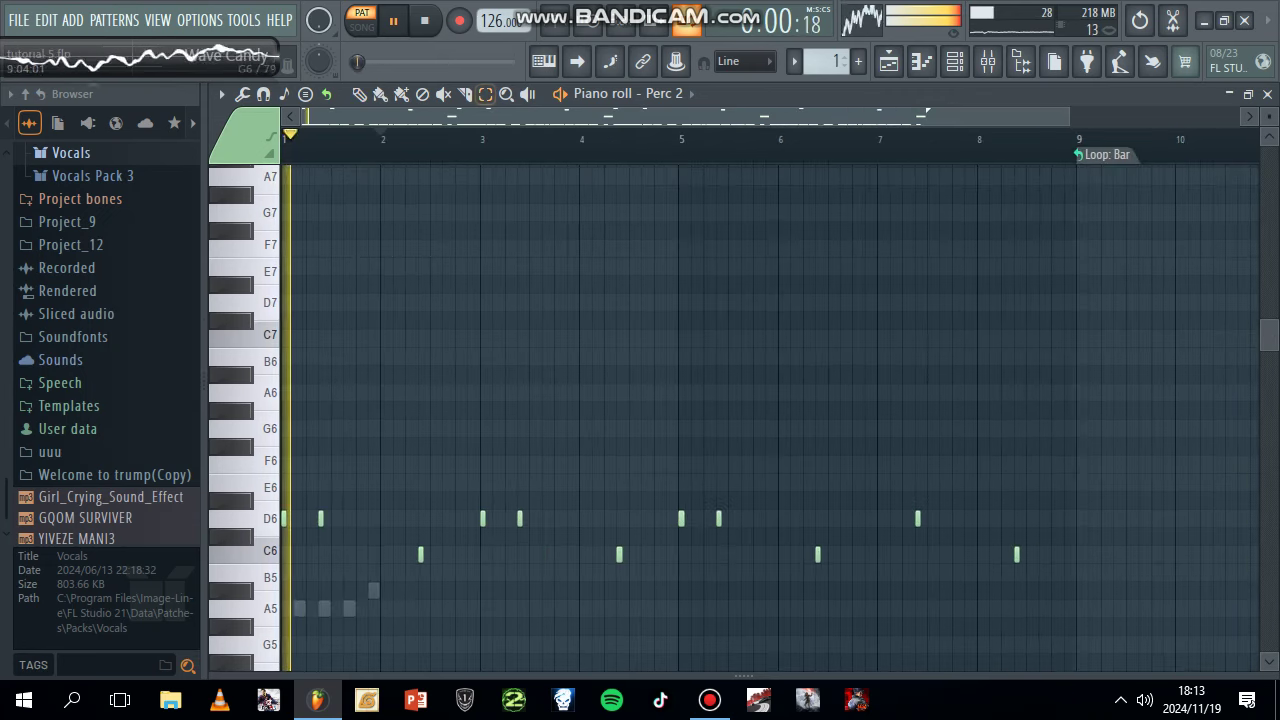
key("ctrl+a")
scroll(1050, 510, "down", 1)
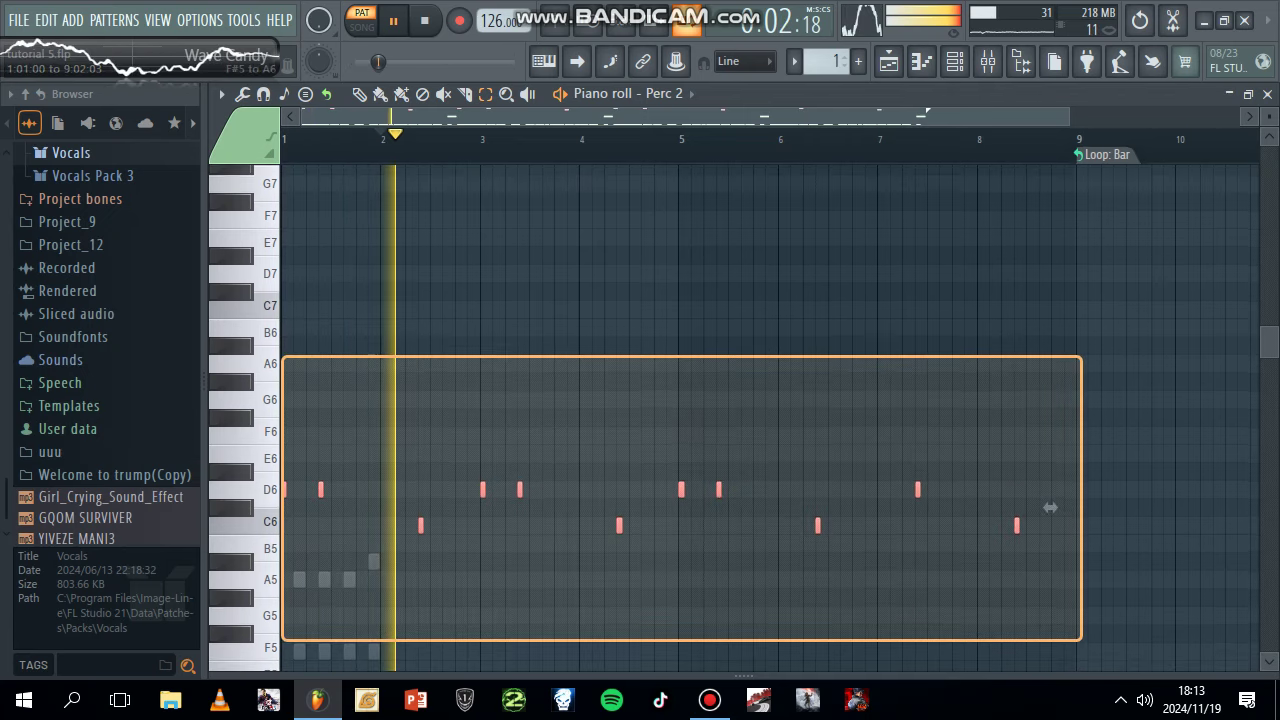
key("ctrl+Down")
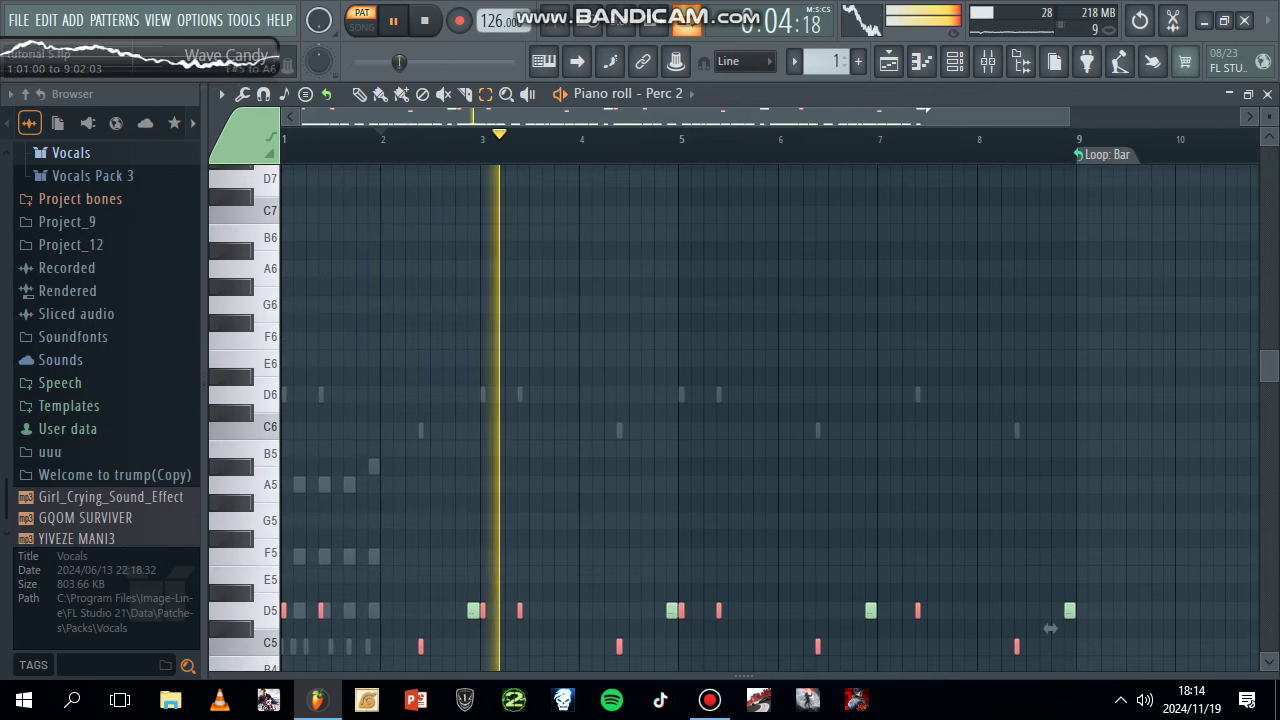
scroll(1050, 401, "down", 5)
scroll(1050, 401, "down", 2)
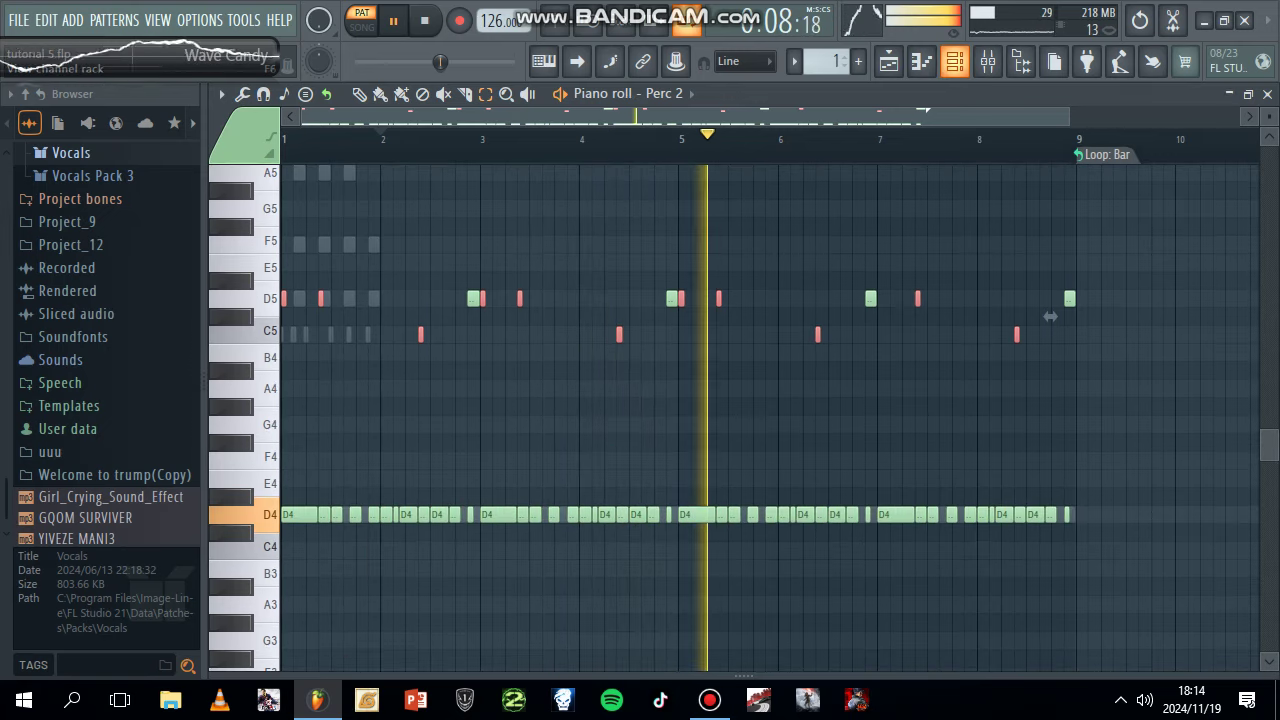
left_click(955, 61)
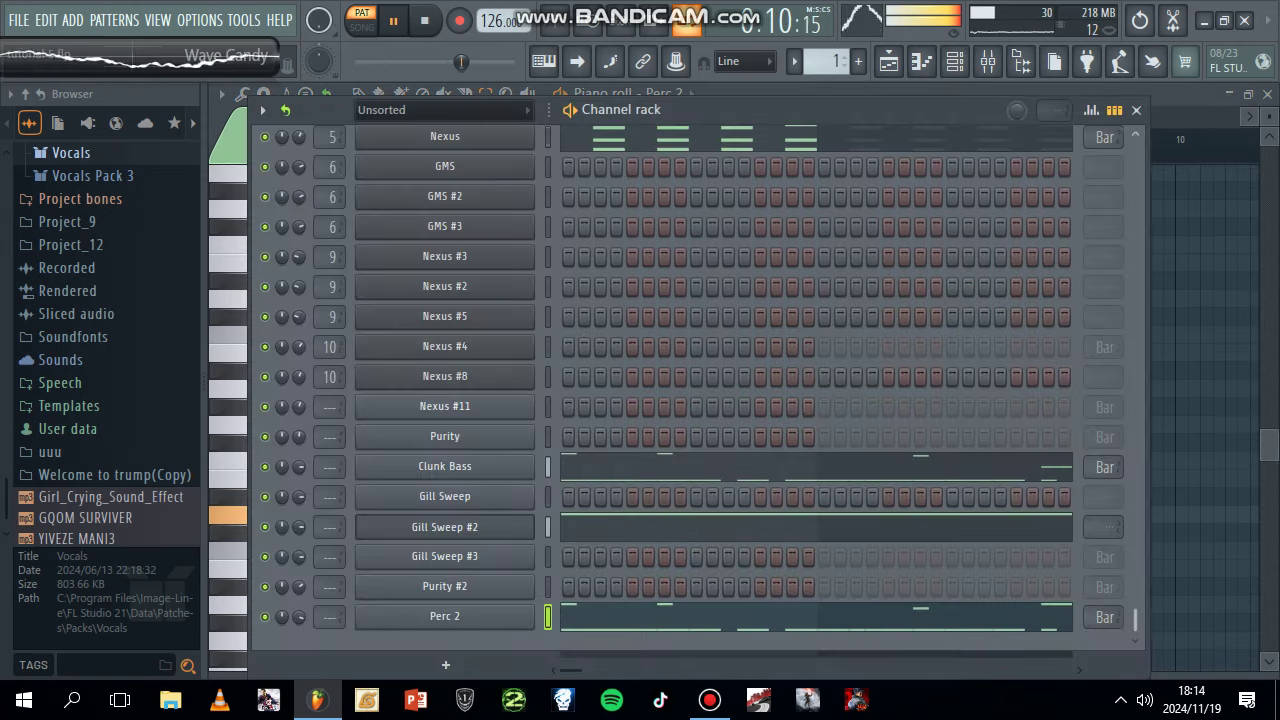
Fill every step of the 707 Tom channel throughout bars 7 and 8
scroll(700, 390, "up", 10)
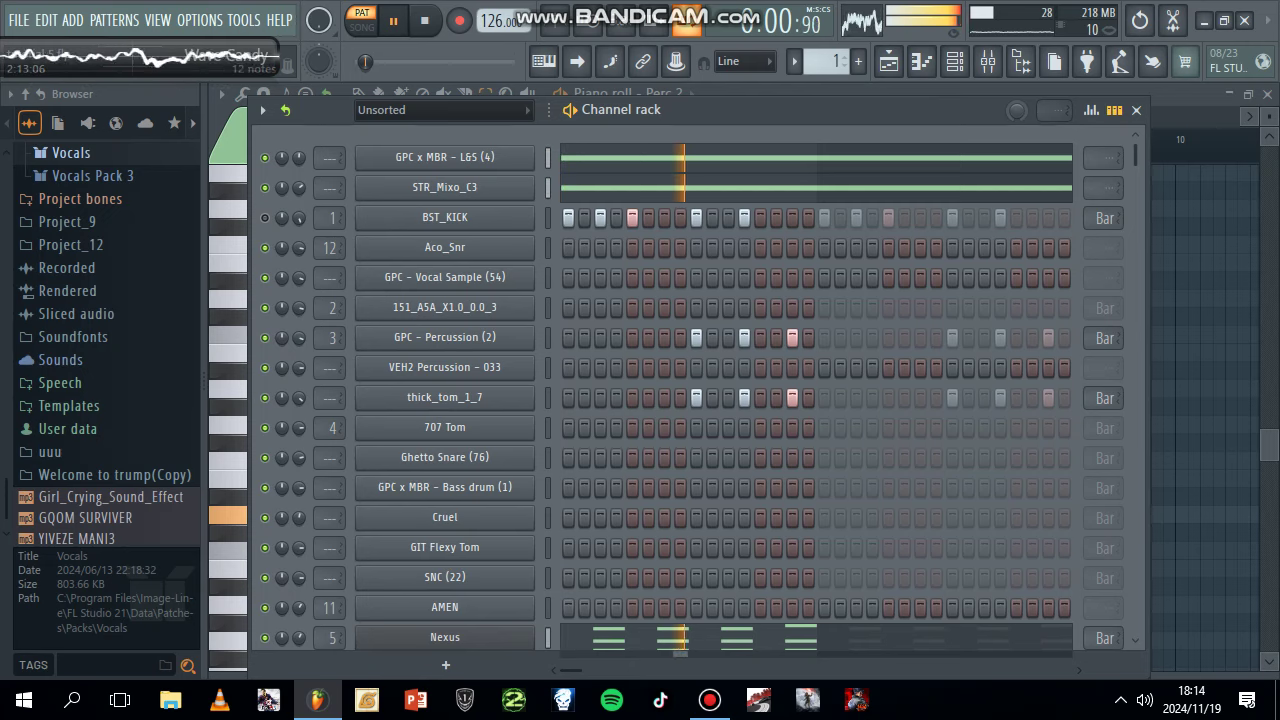
left_click_drag(570, 670, 582, 670)
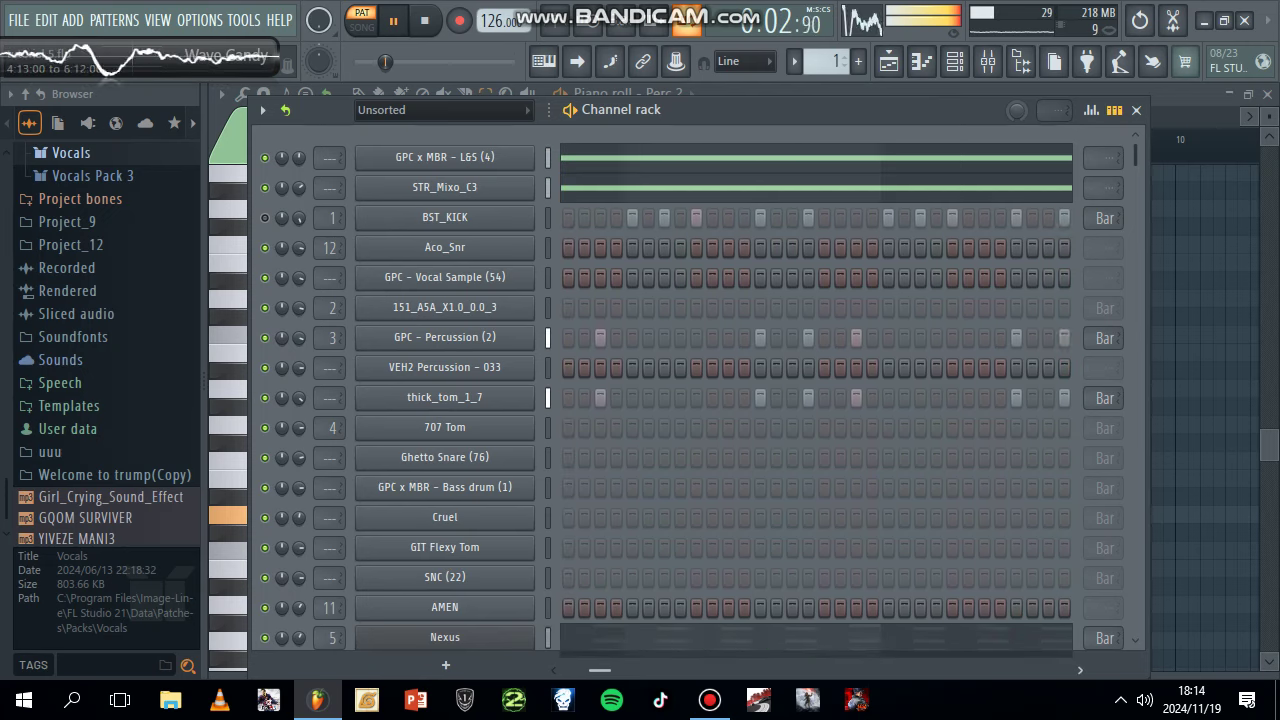
left_click_drag(622, 670, 627, 670)
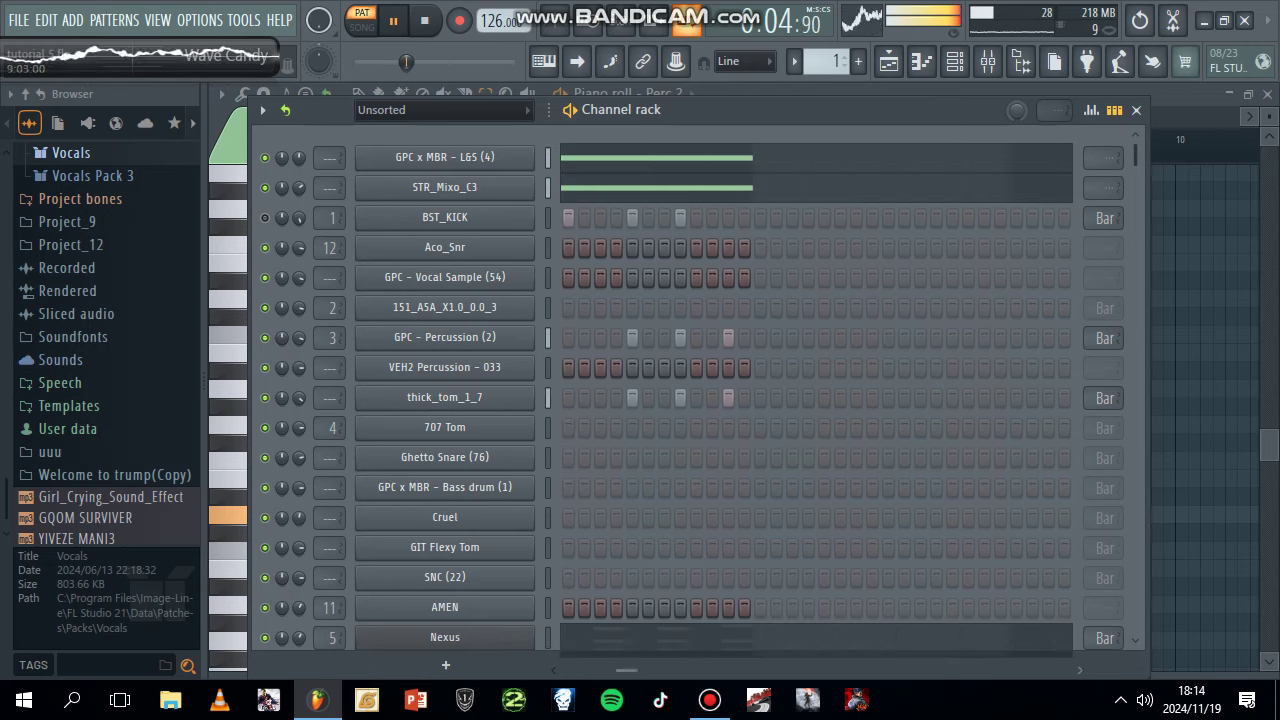
left_click_drag(746, 428, 600, 428)
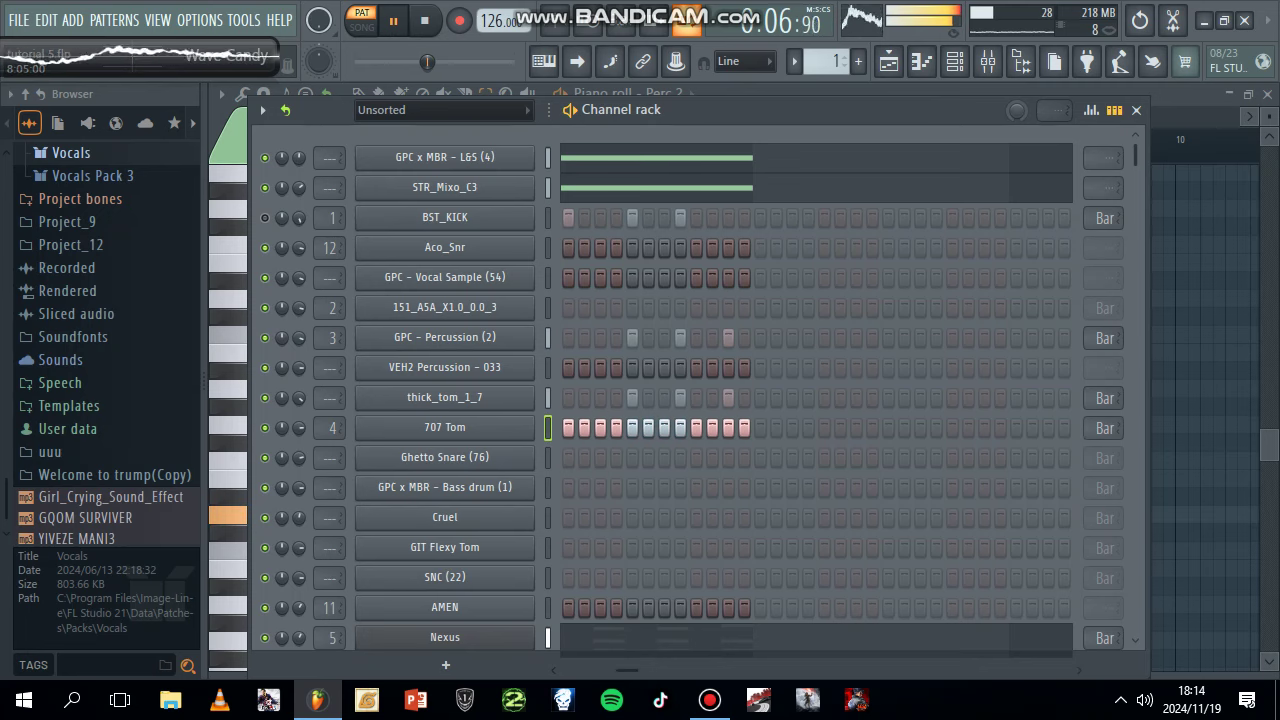
left_click(553, 670)
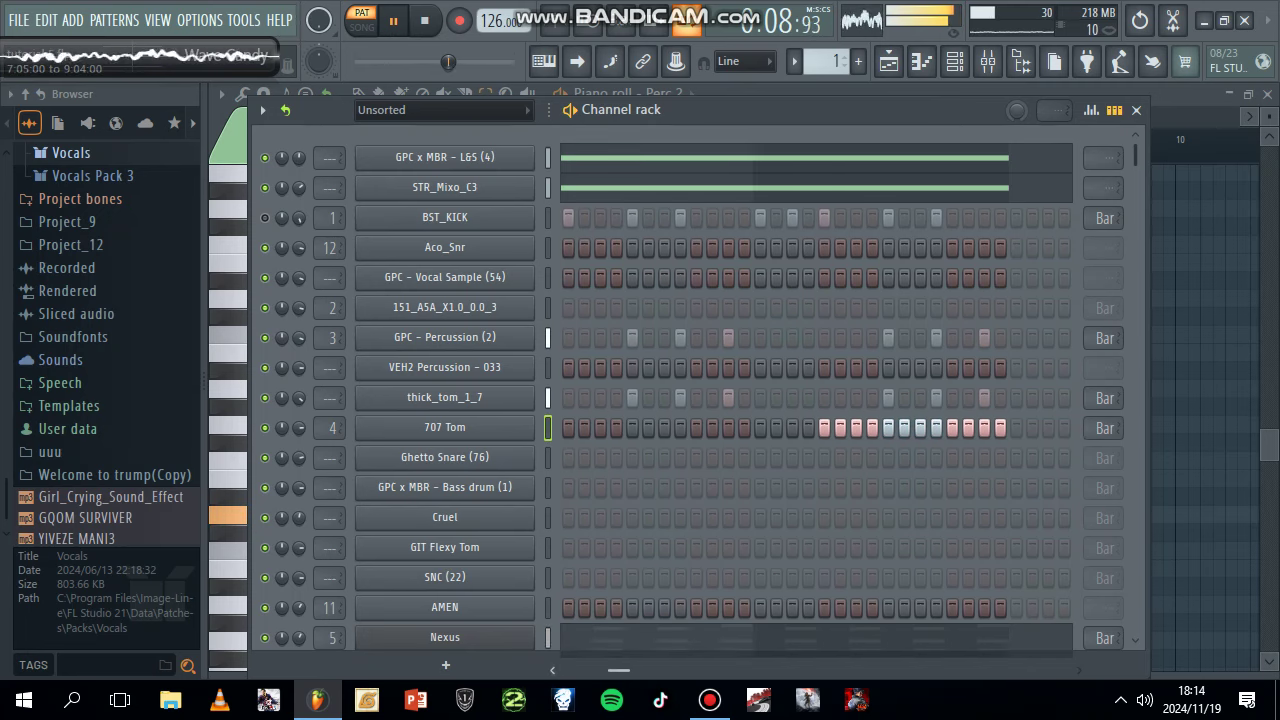
left_click_drag(808, 428, 664, 428)
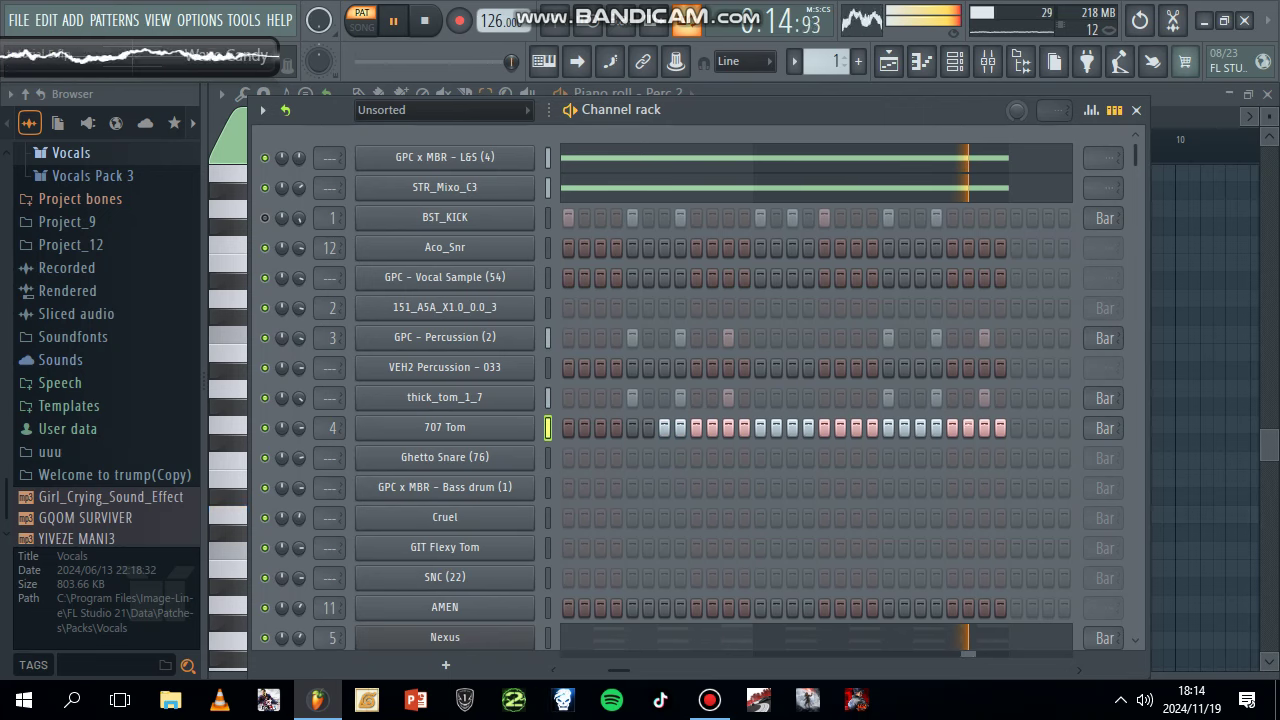
left_click_drag(619, 670, 615, 670)
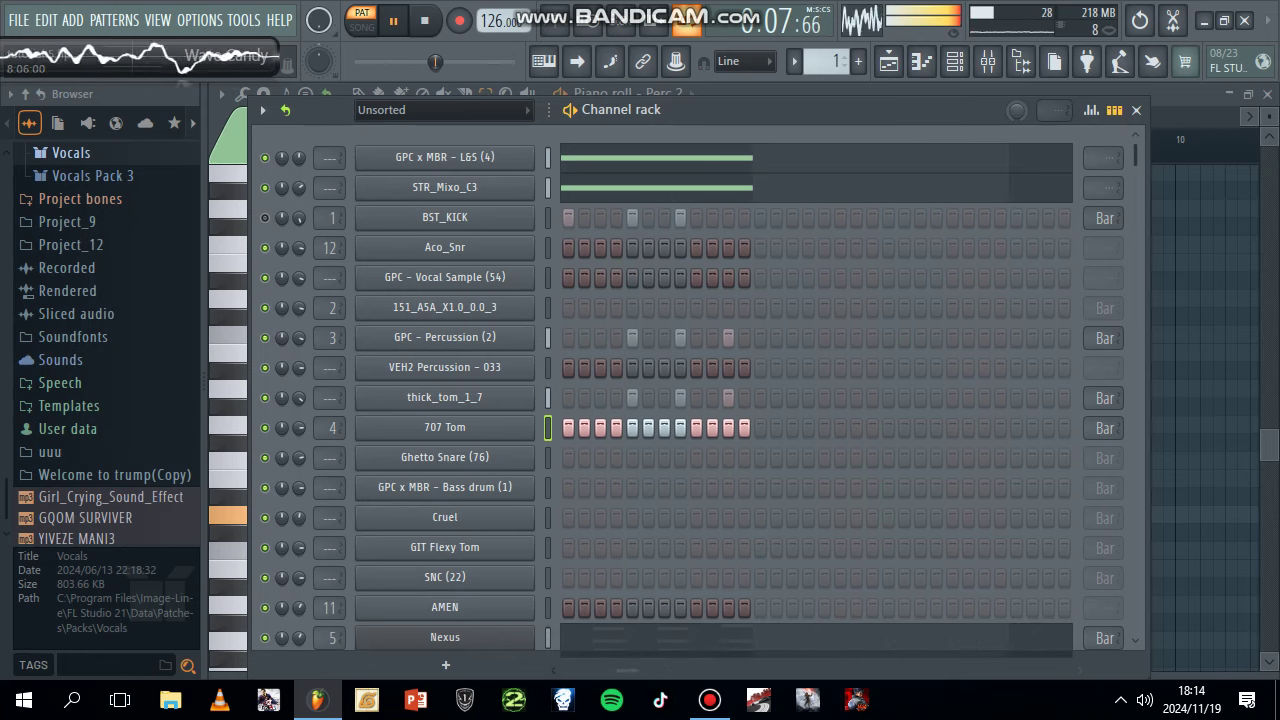
In the 707 Tom piano roll, fill the last step of bar 8 with four consecutive 6-tick C5 notes
key("F7")
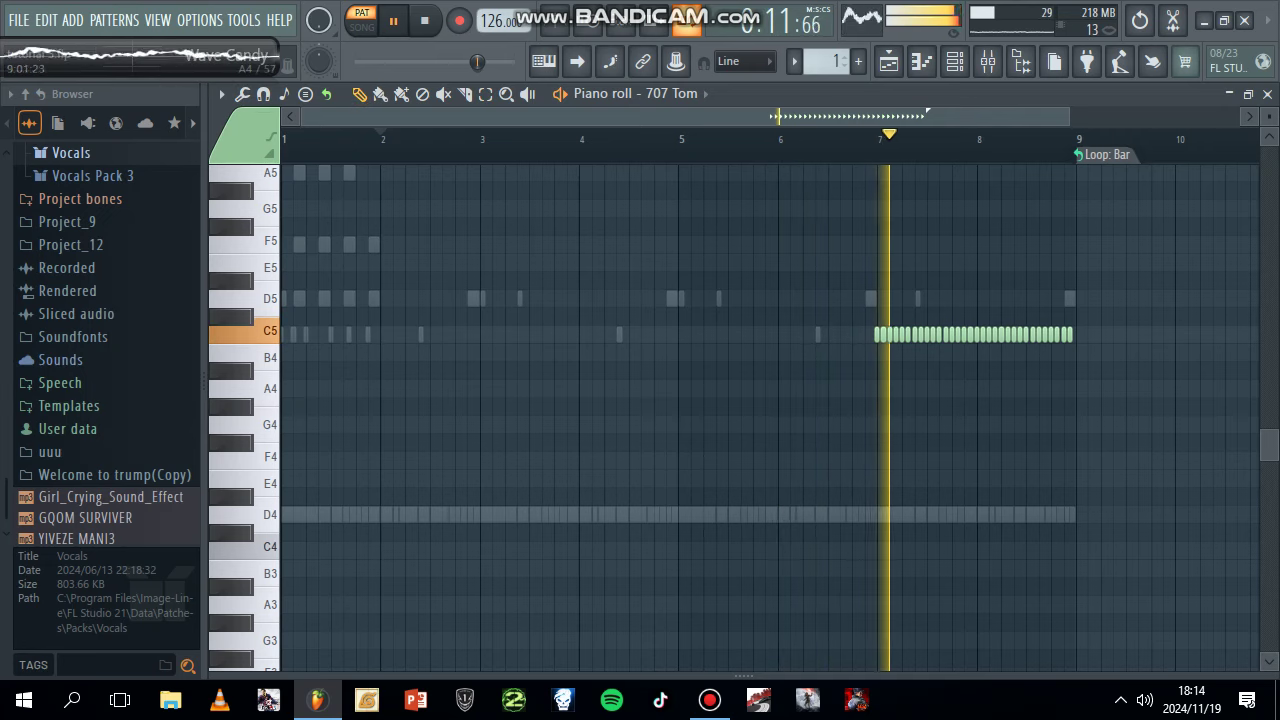
scroll(1088, 334, "up", 5)
scroll(1088, 334, "up", 6)
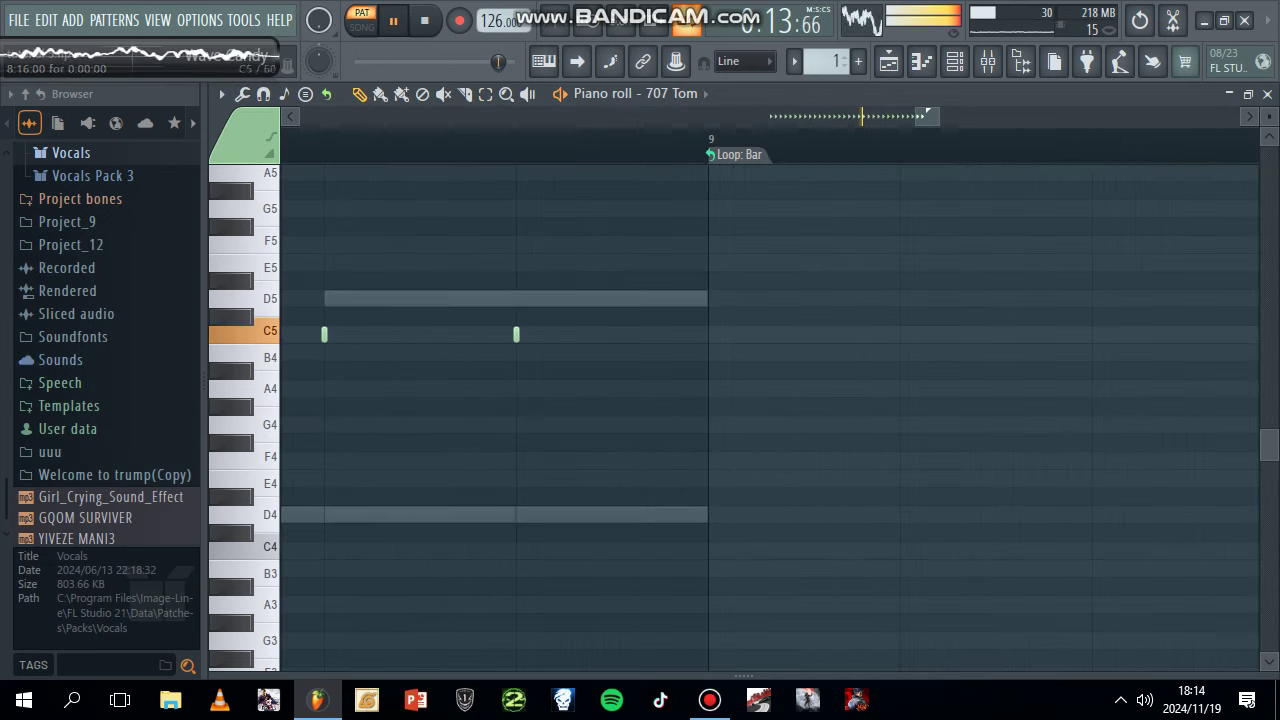
left_click_drag(519, 334, 588, 334)
left_click(574, 334)
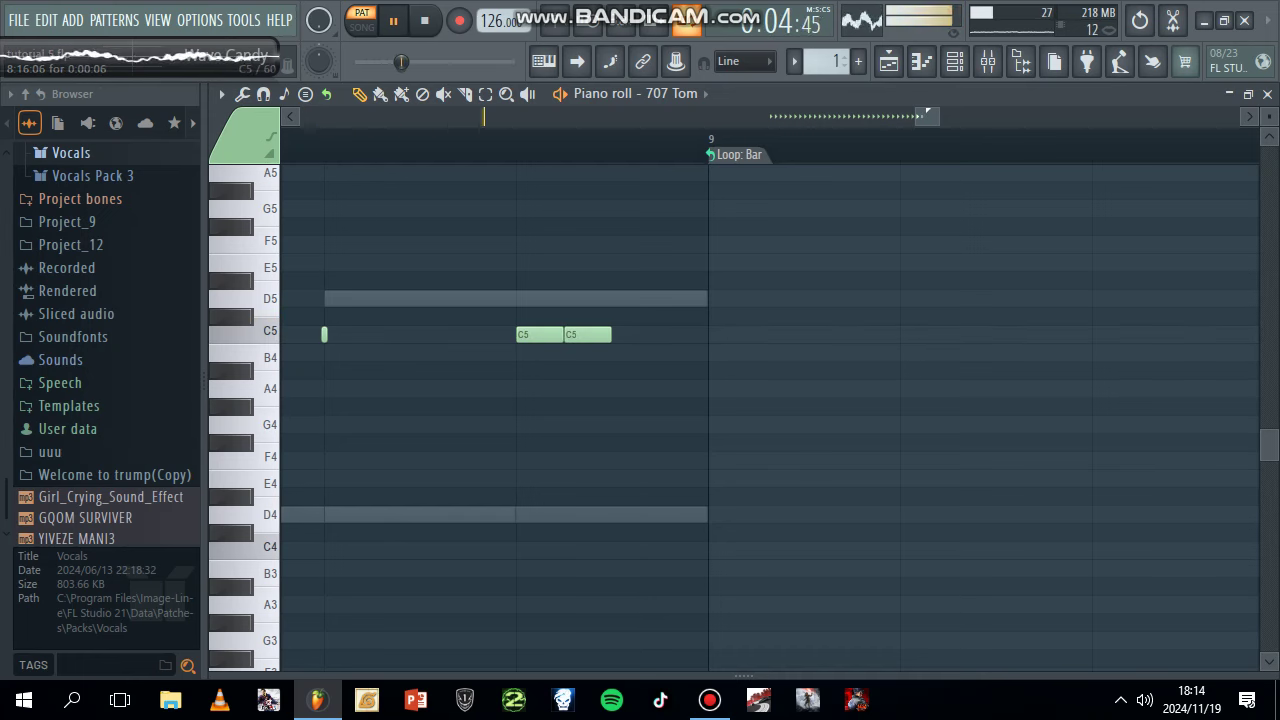
left_click(622, 334)
left_click(683, 334)
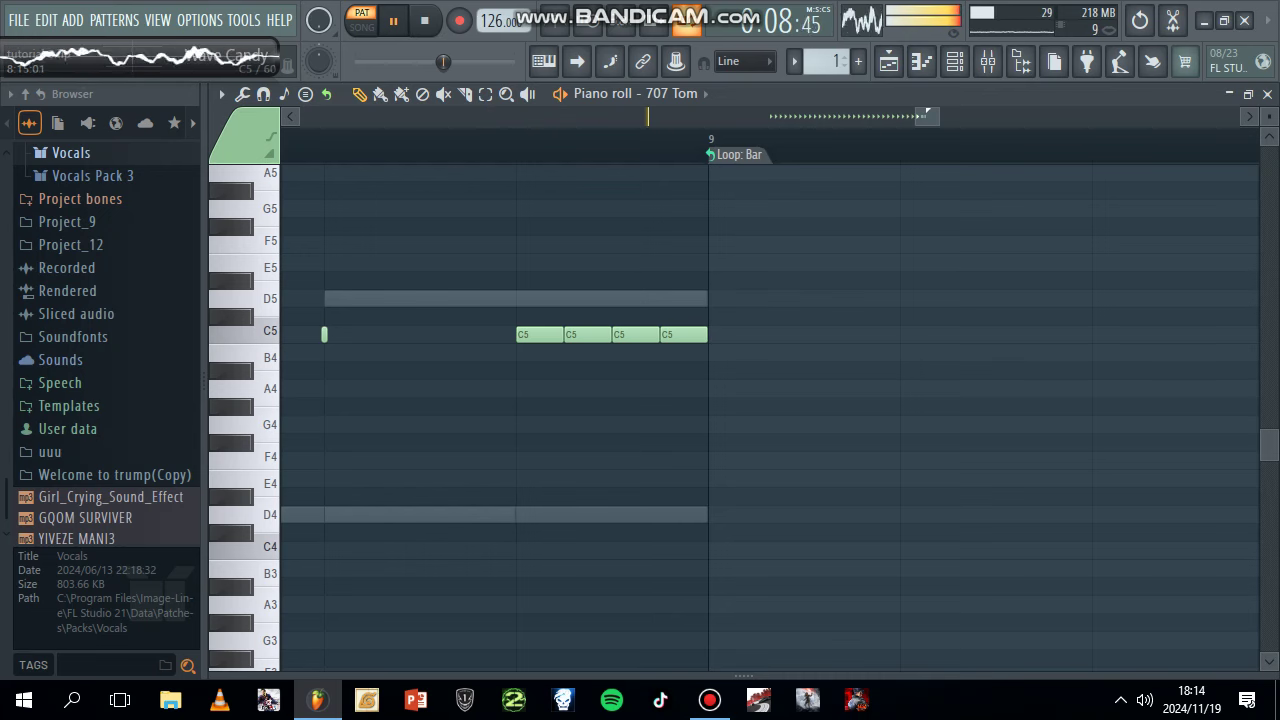
Fill step 15 of bar 8 with four more 6-tick C5 notes and return to the channel rack
left_click(330, 334)
left_click(390, 334)
left_click_drag(390, 334, 382, 334)
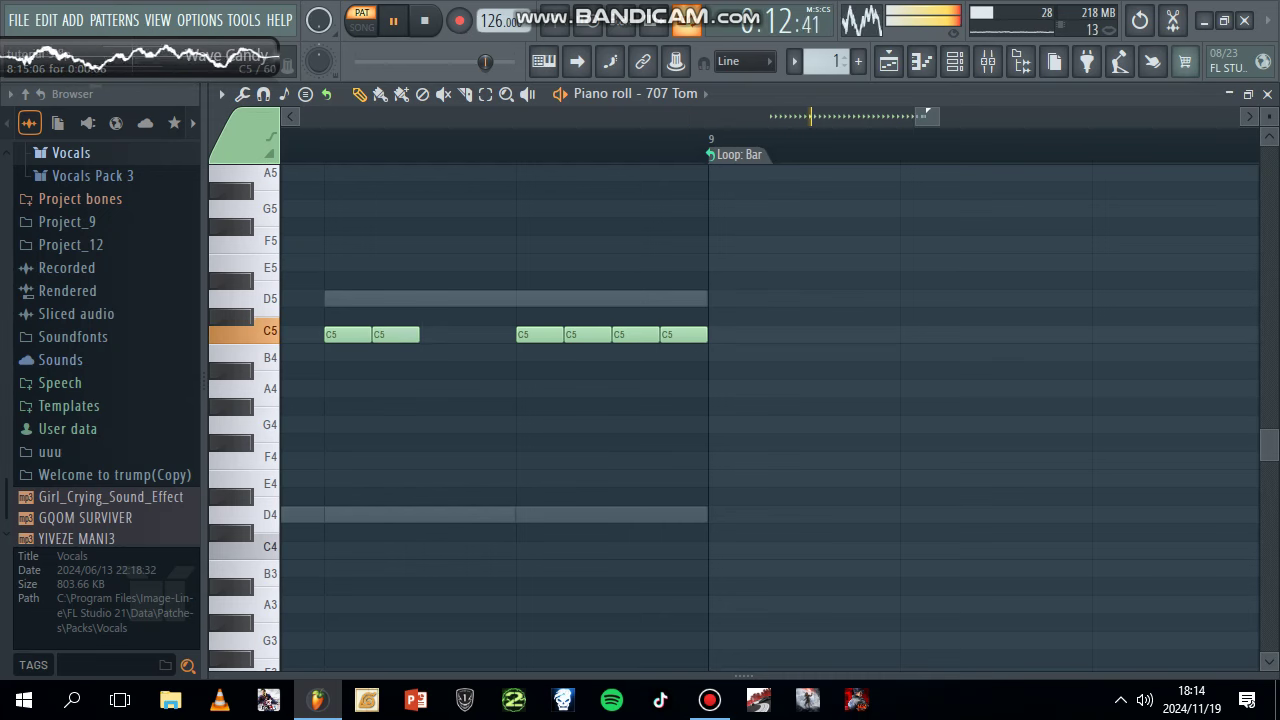
left_click(436, 334)
left_click(484, 334)
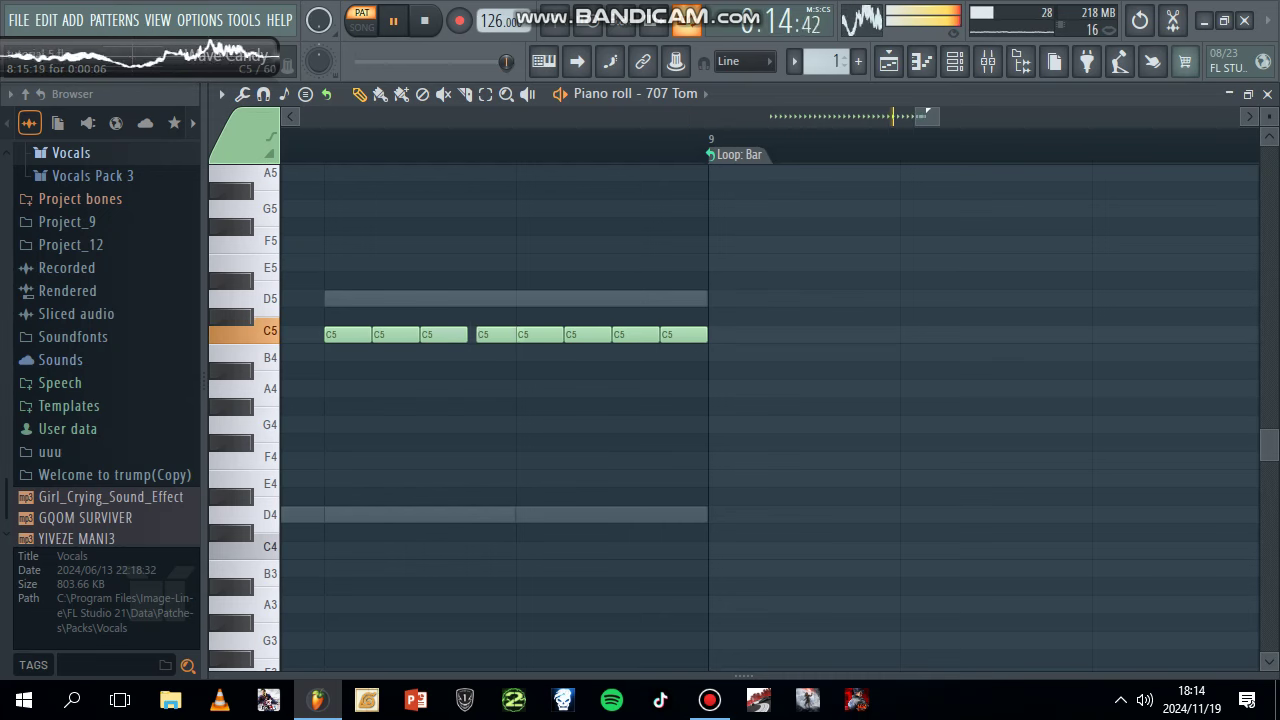
left_click_drag(484, 334, 476, 334)
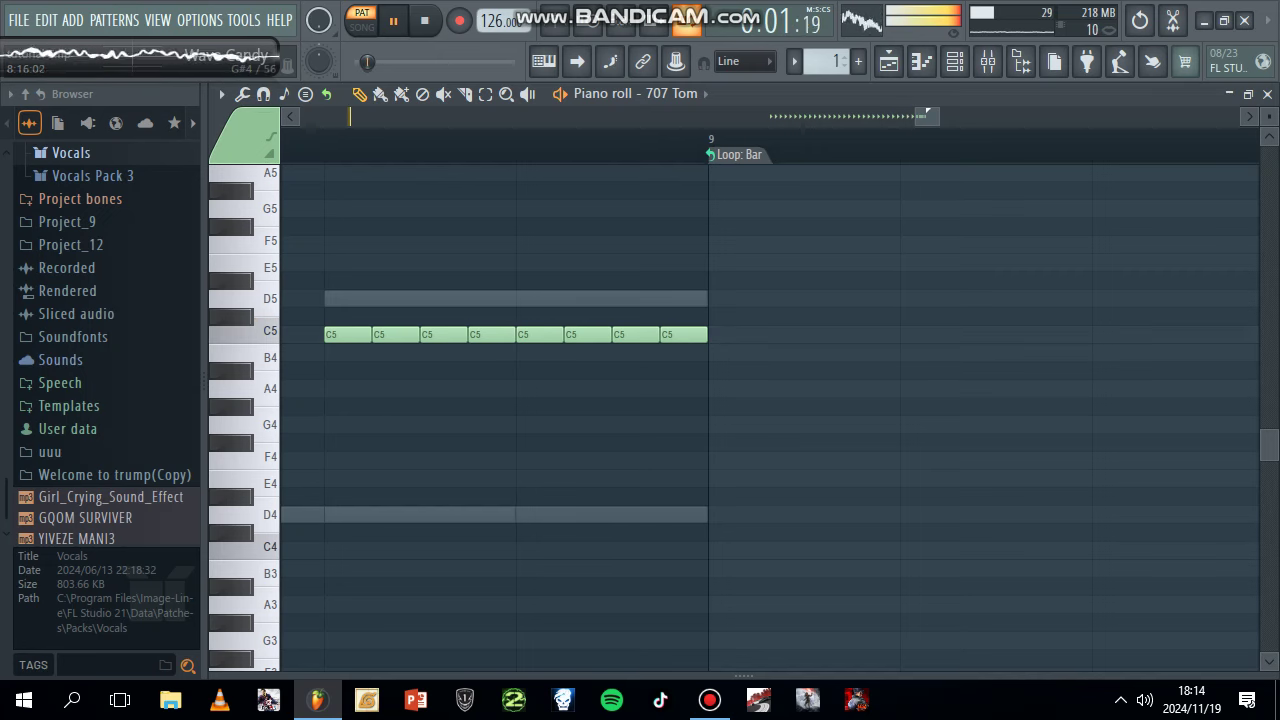
scroll(546, 334, "down", 3)
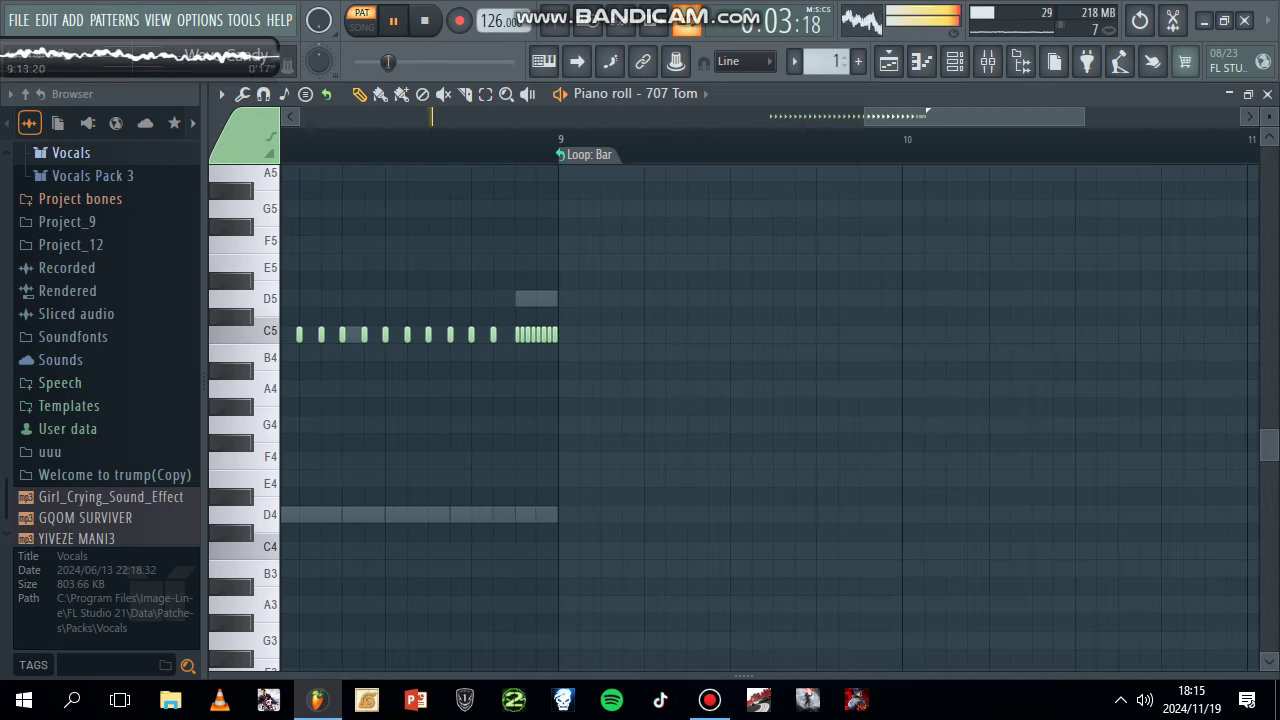
key("F6")
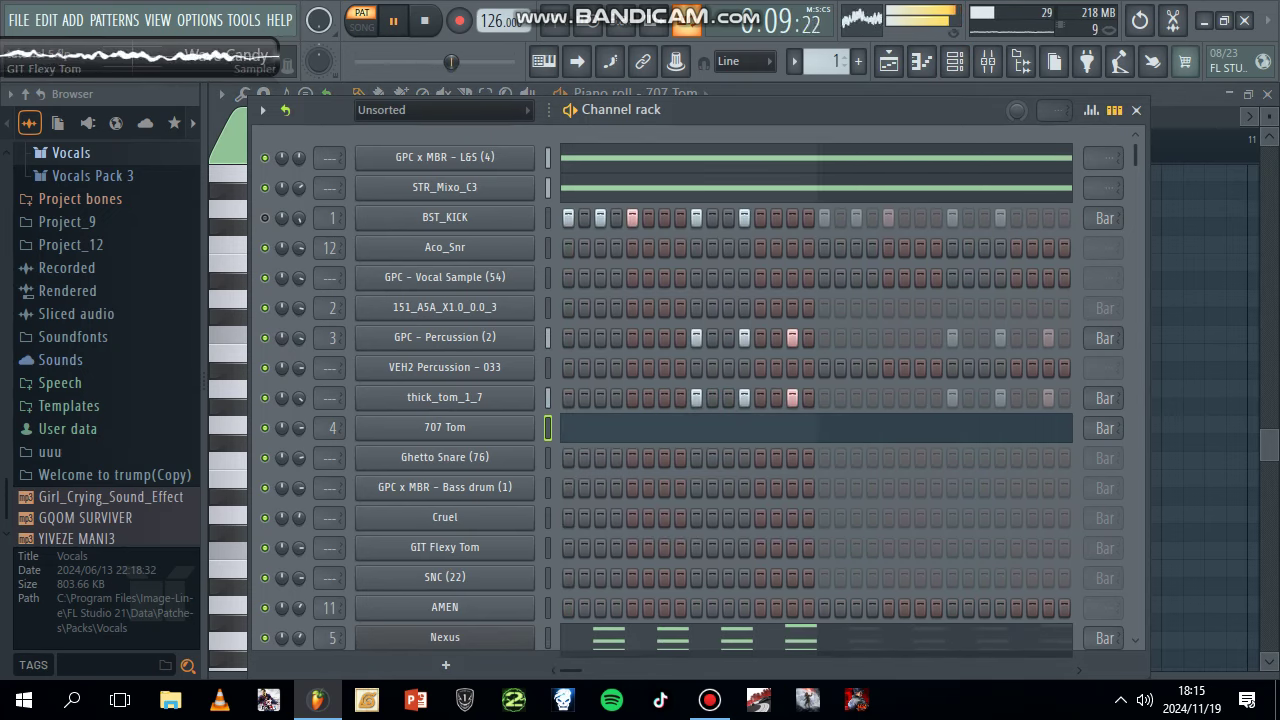
Fill every fourth step of the Cruel channel and rotate its pattern right by two steps
right_click(536, 390)
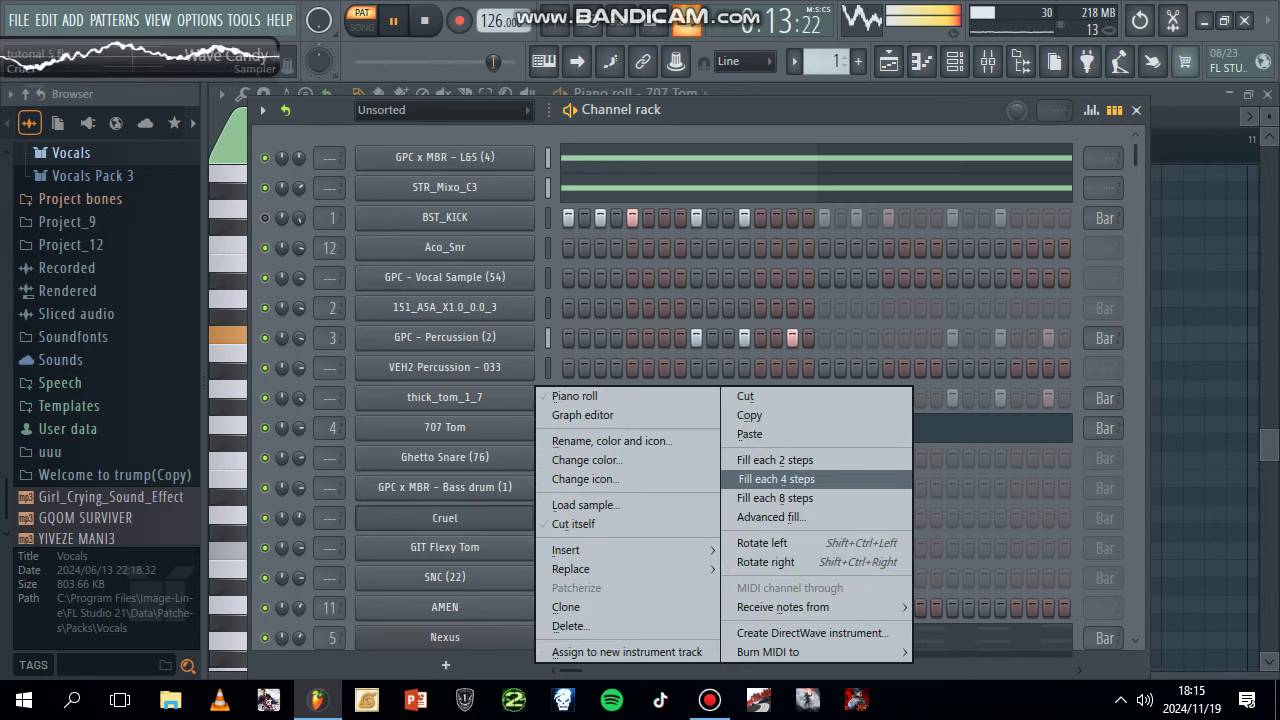
left_click(776, 479)
right_click(540, 392)
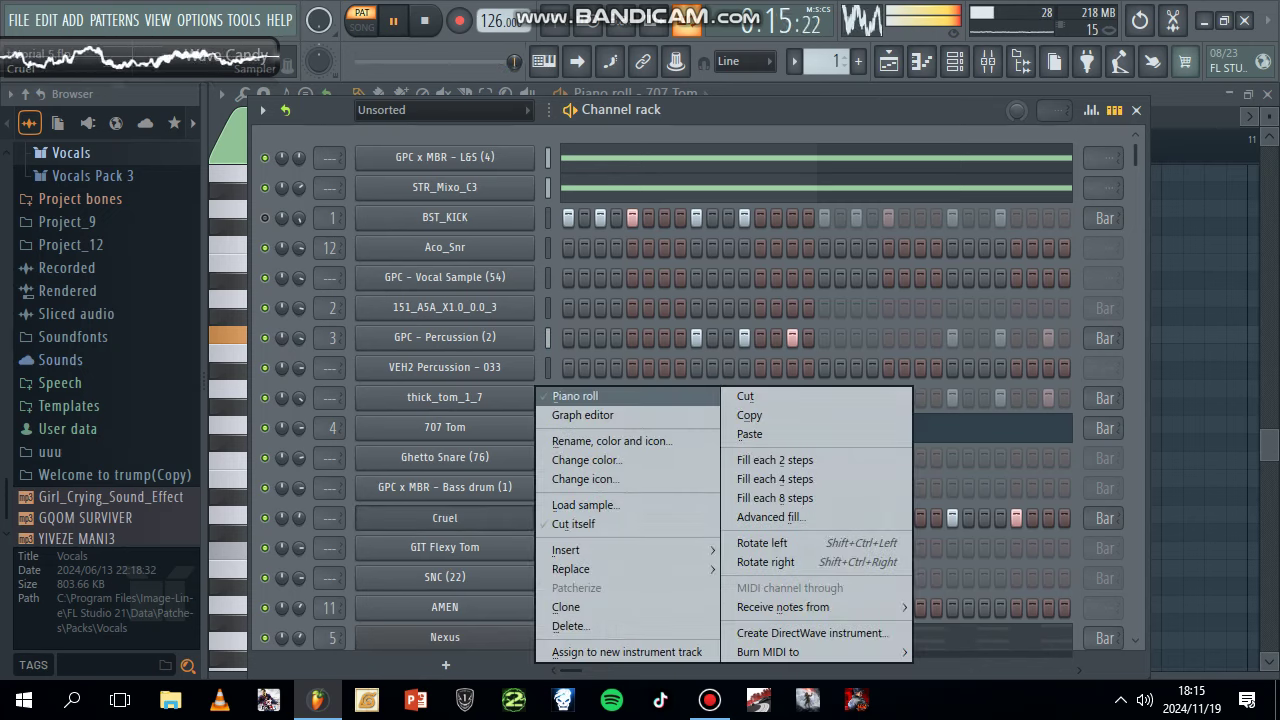
left_click(766, 562)
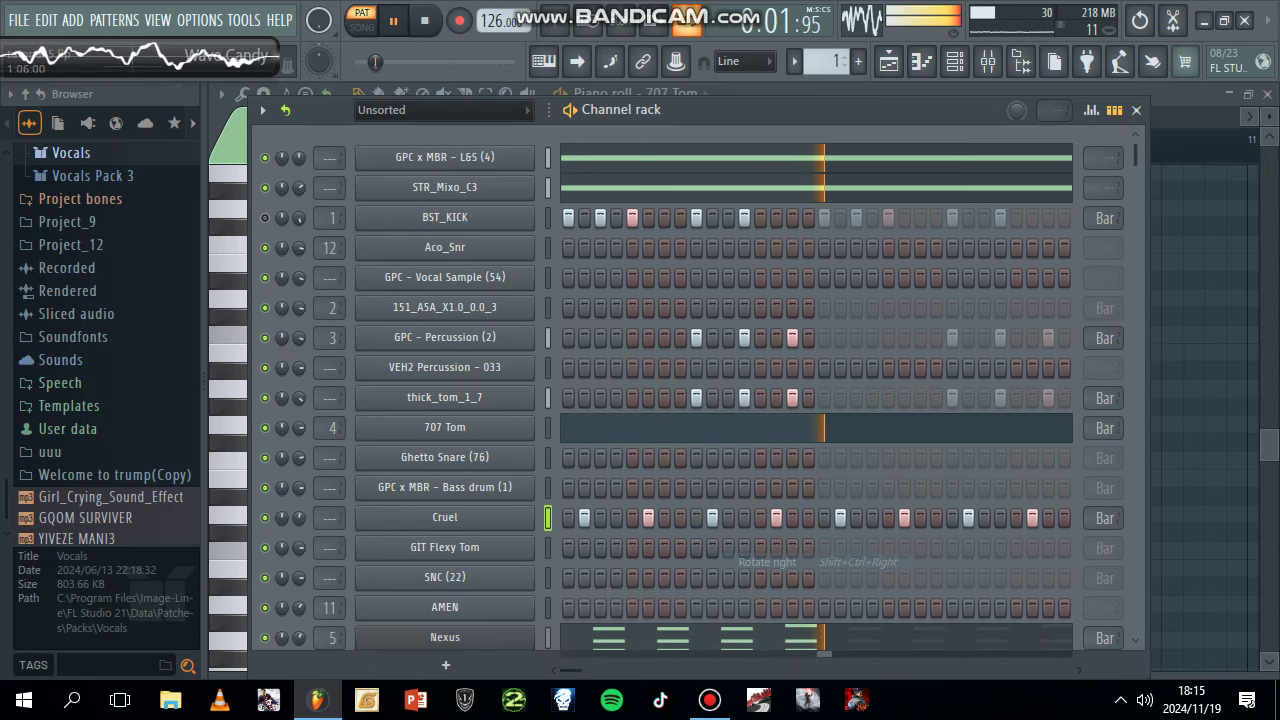
right_click(540, 392)
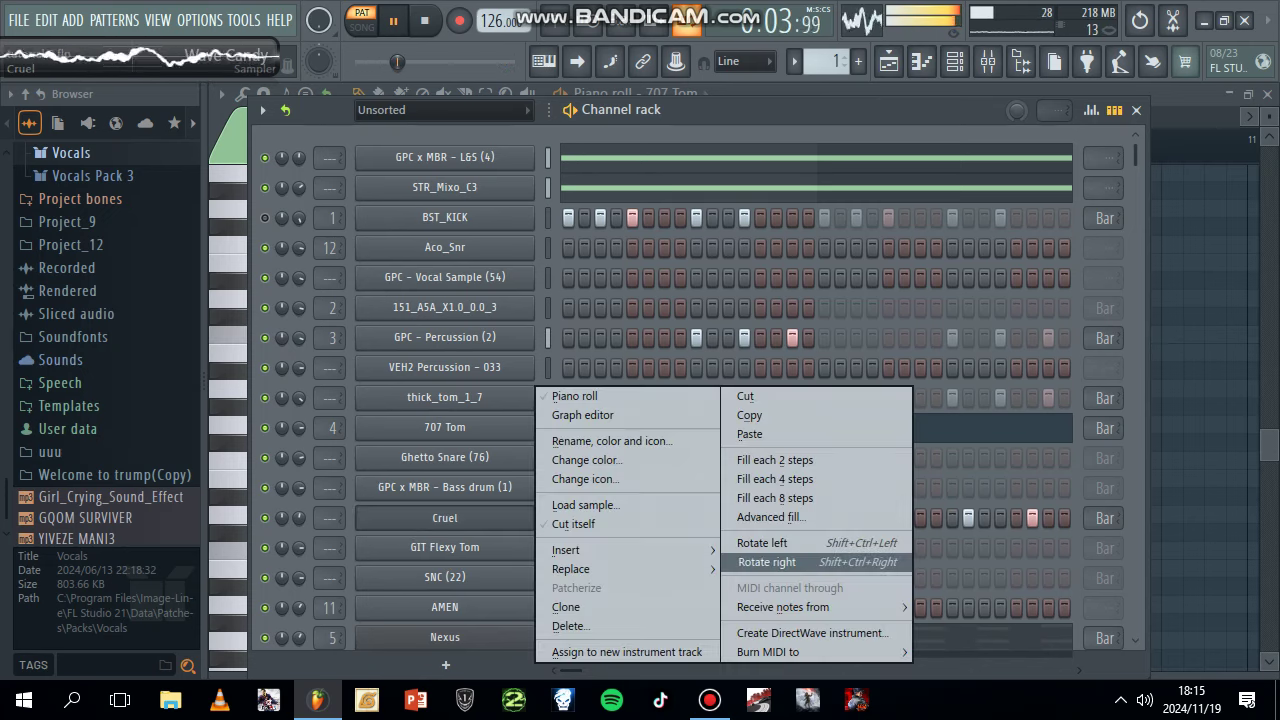
left_click(766, 562)
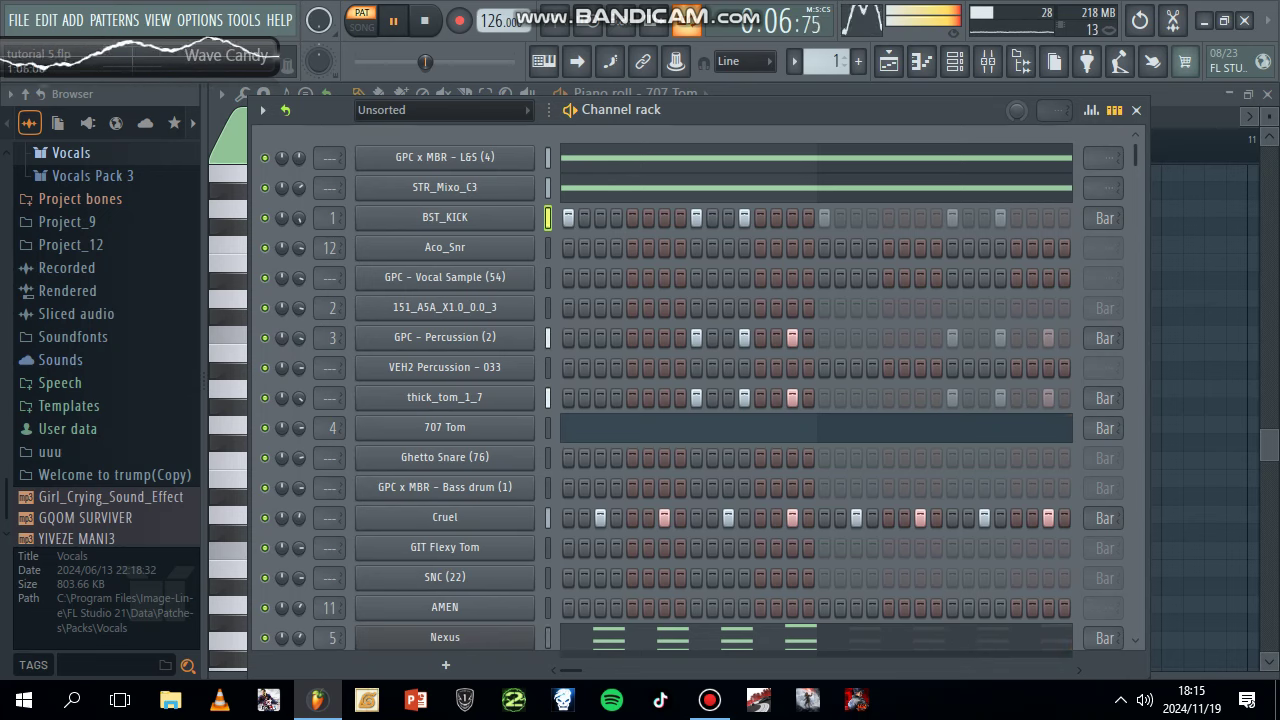
Route the 151_A5A_X1.0_0.0_3 channel to mixer track 5
right_click(530, 304)
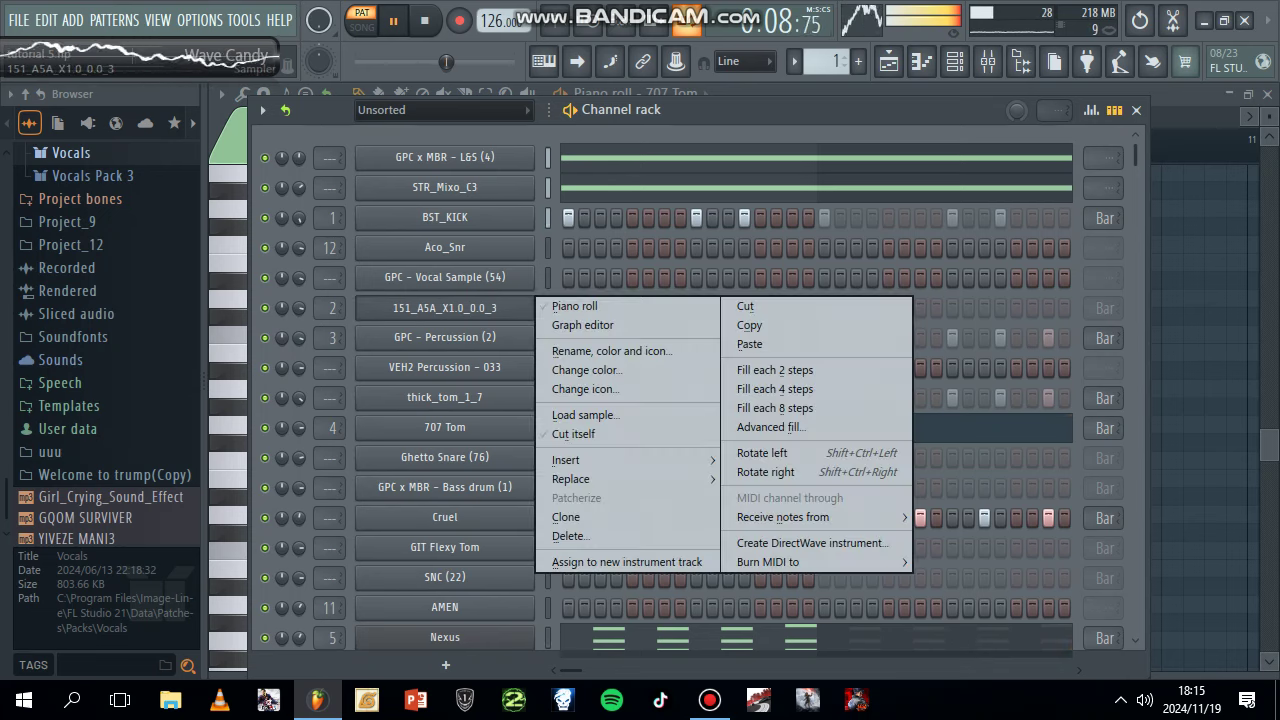
left_click(330, 308)
key("F9")
left_click(508, 200)
left_click(955, 61)
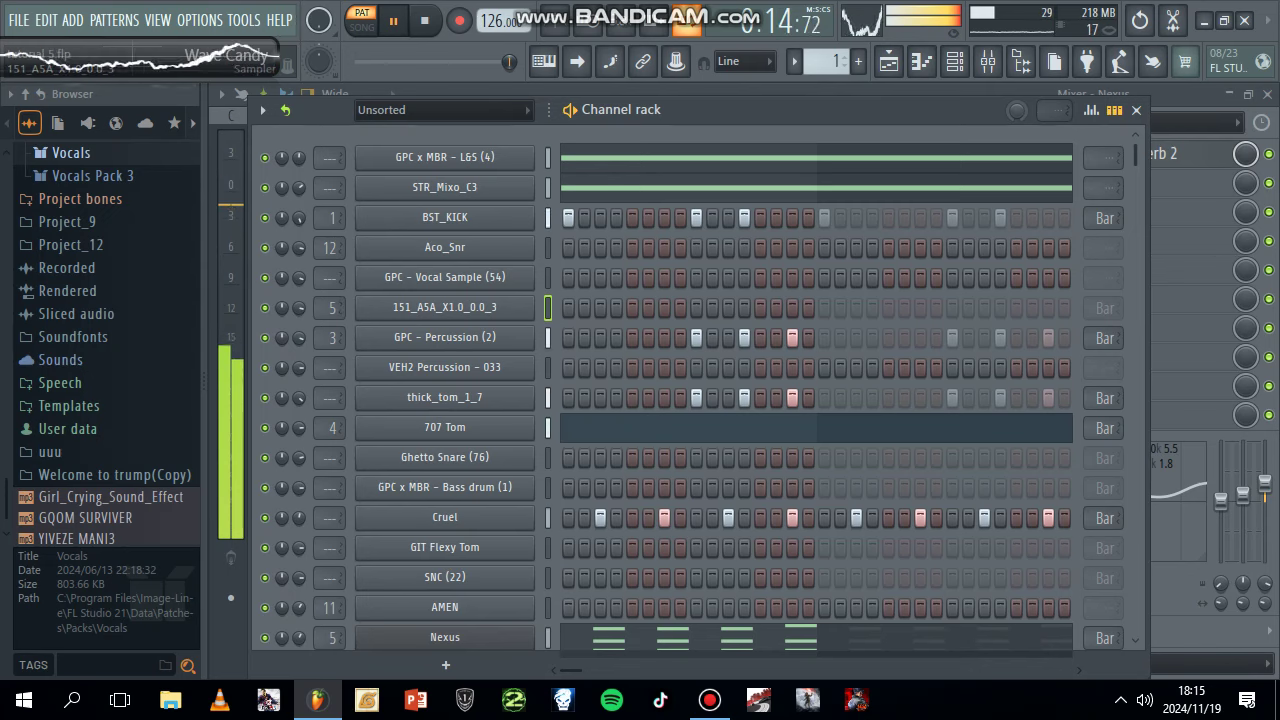
Fill every second step of the 151_A5A_X1.0_0.0_3 channel and lower its channel volume to 71%
right_click(525, 303)
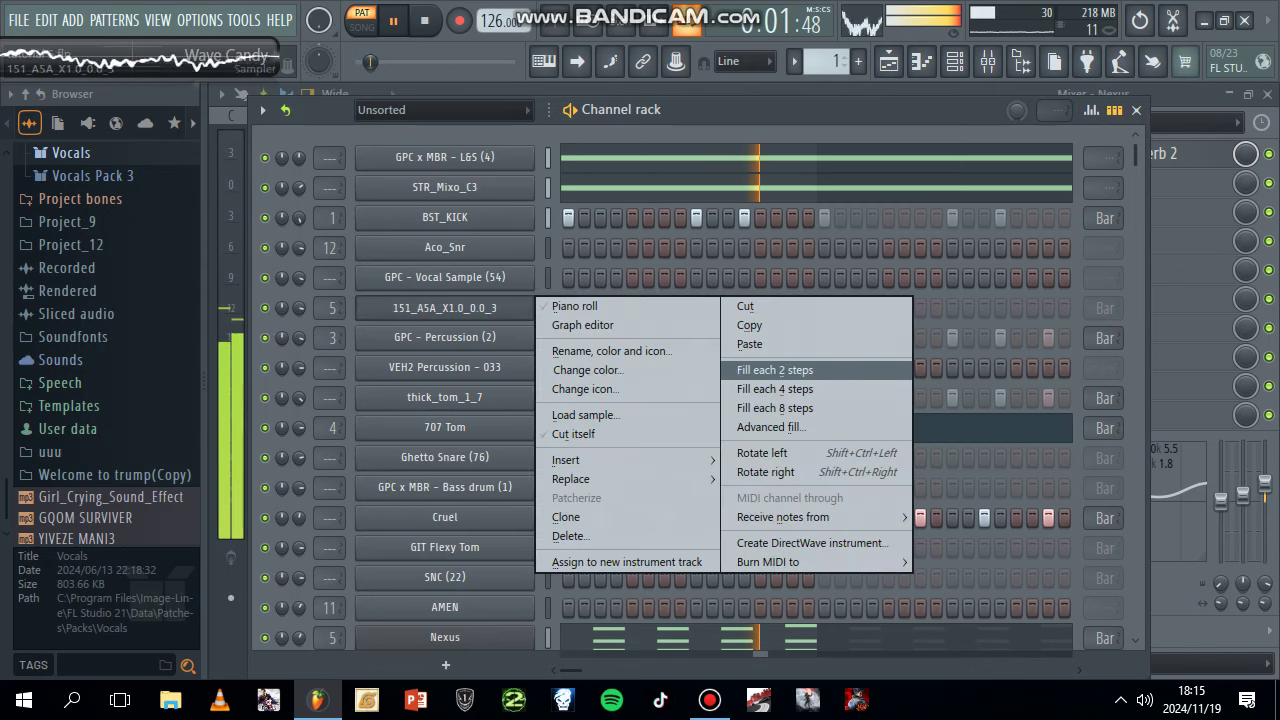
left_click(775, 366)
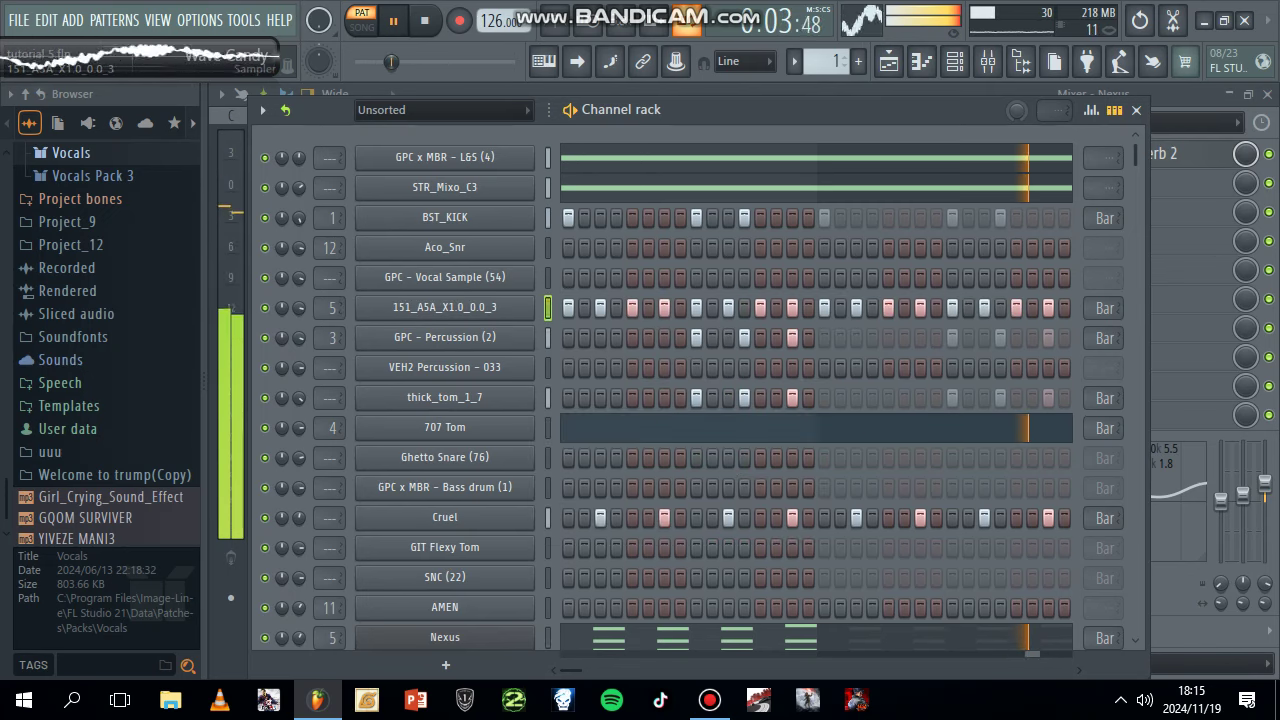
left_click_drag(381, 62, 401, 62)
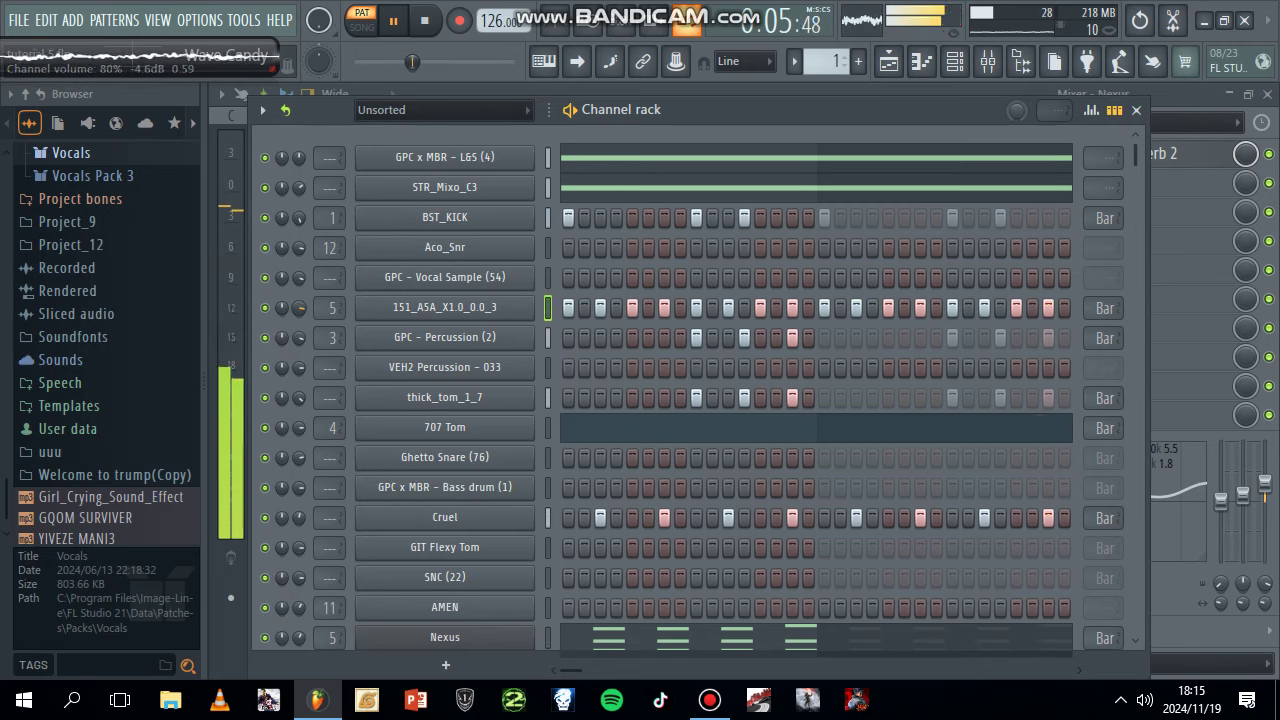
left_click_drag(298, 308, 298, 328)
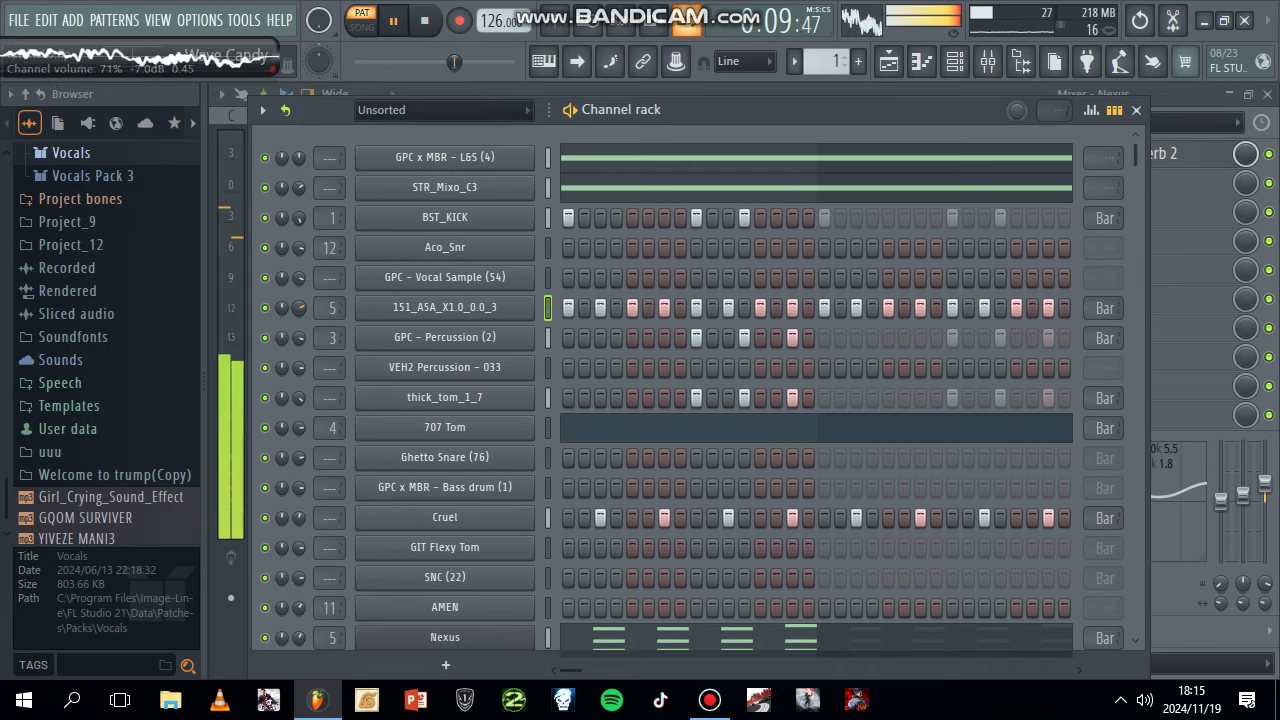
Add a new Nexus instrument channel to the pattern
scroll(815, 390, "down", 9)
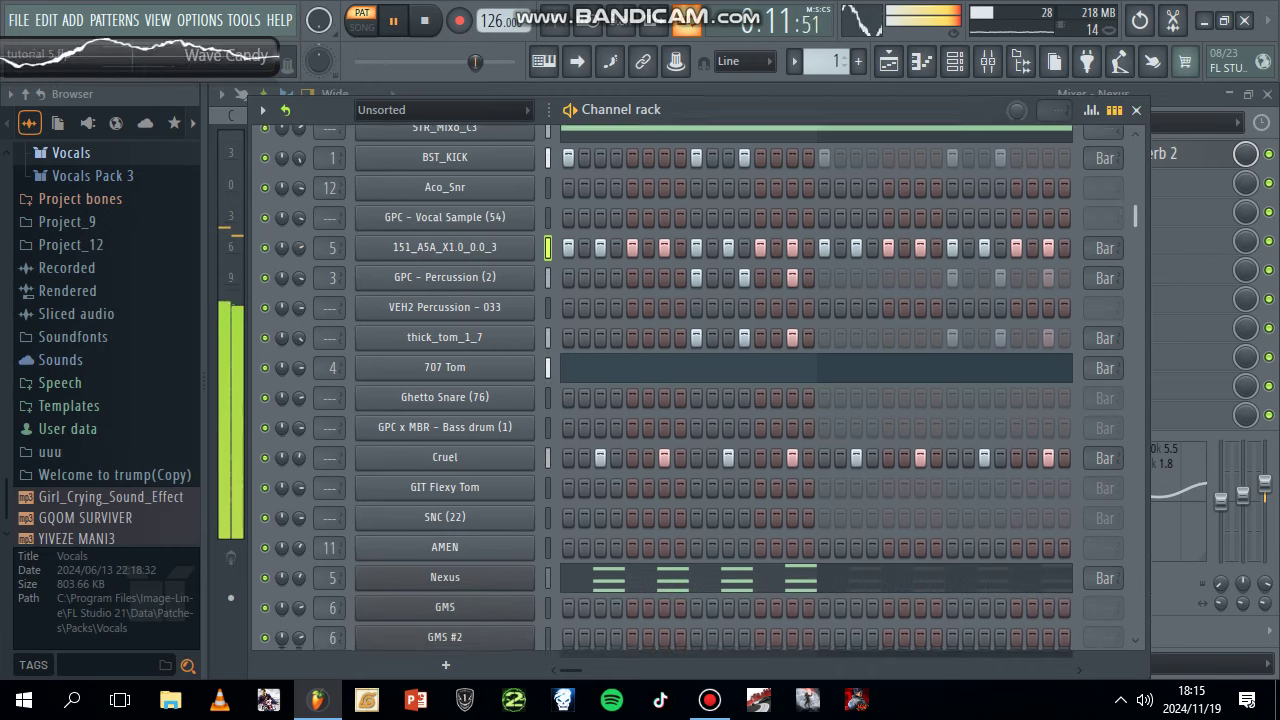
scroll(815, 390, "up", 9)
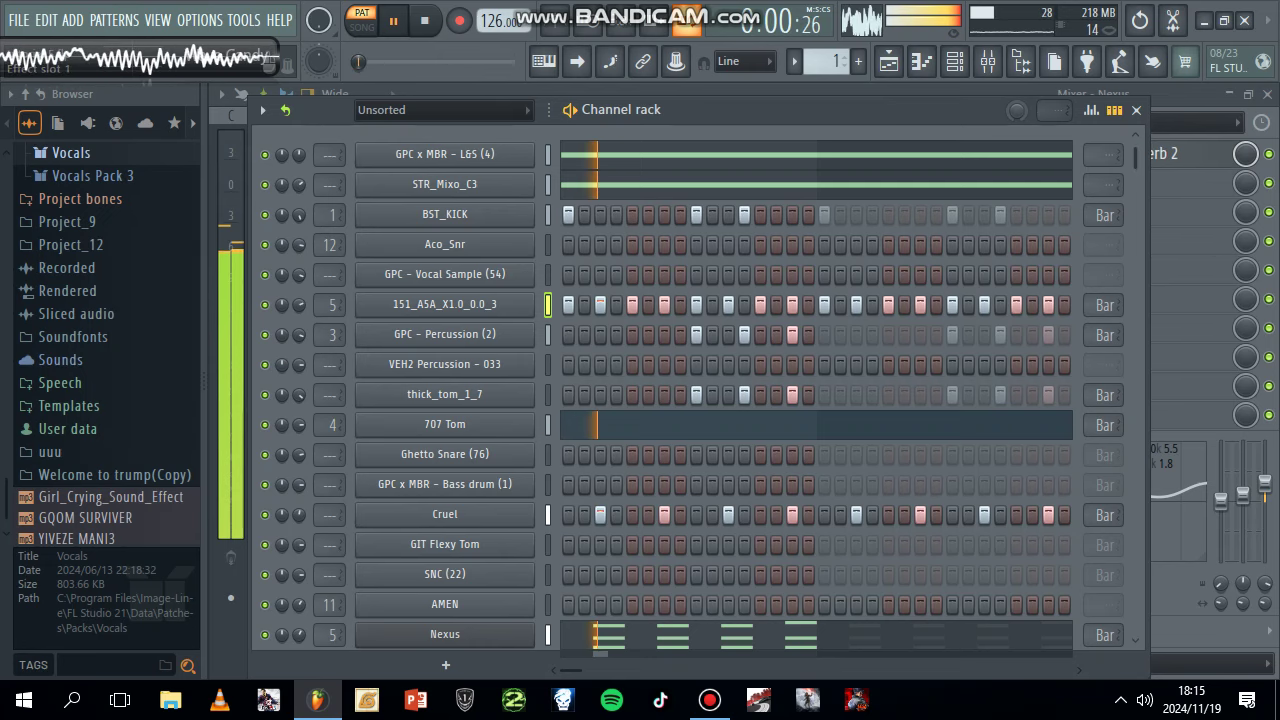
scroll(815, 390, "down", 15)
scroll(815, 390, "down", 2)
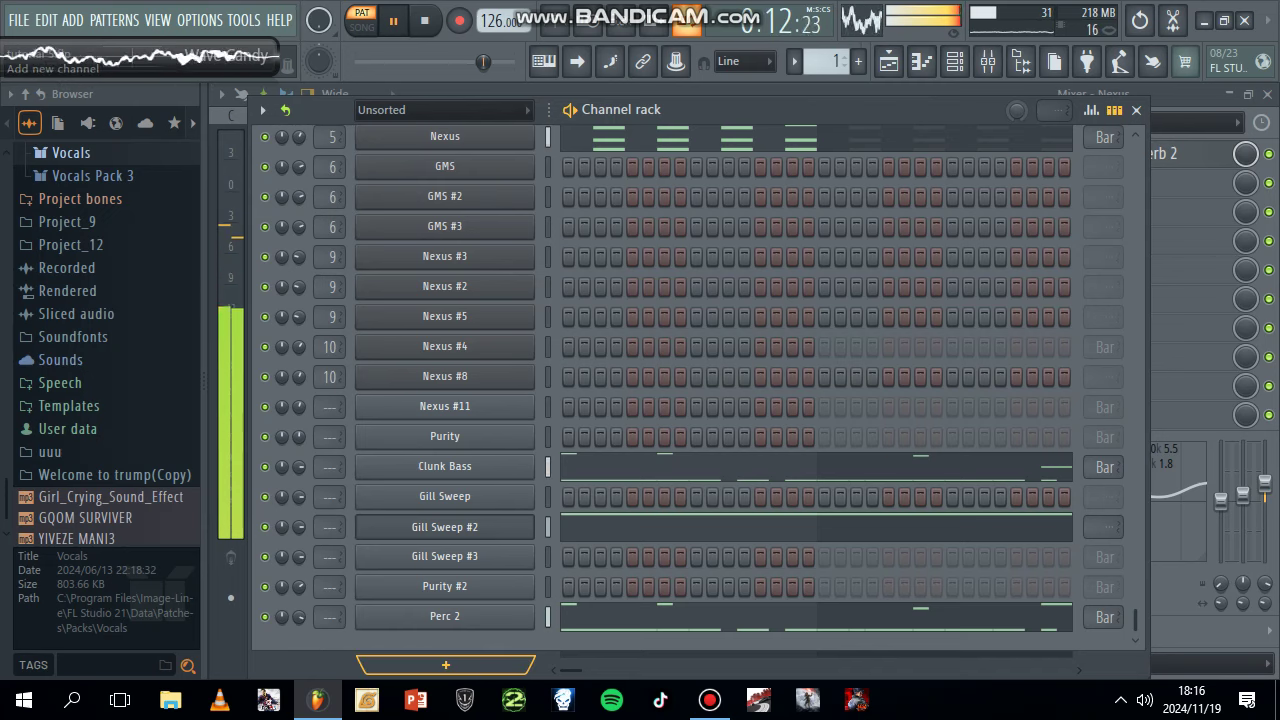
left_click(444, 664)
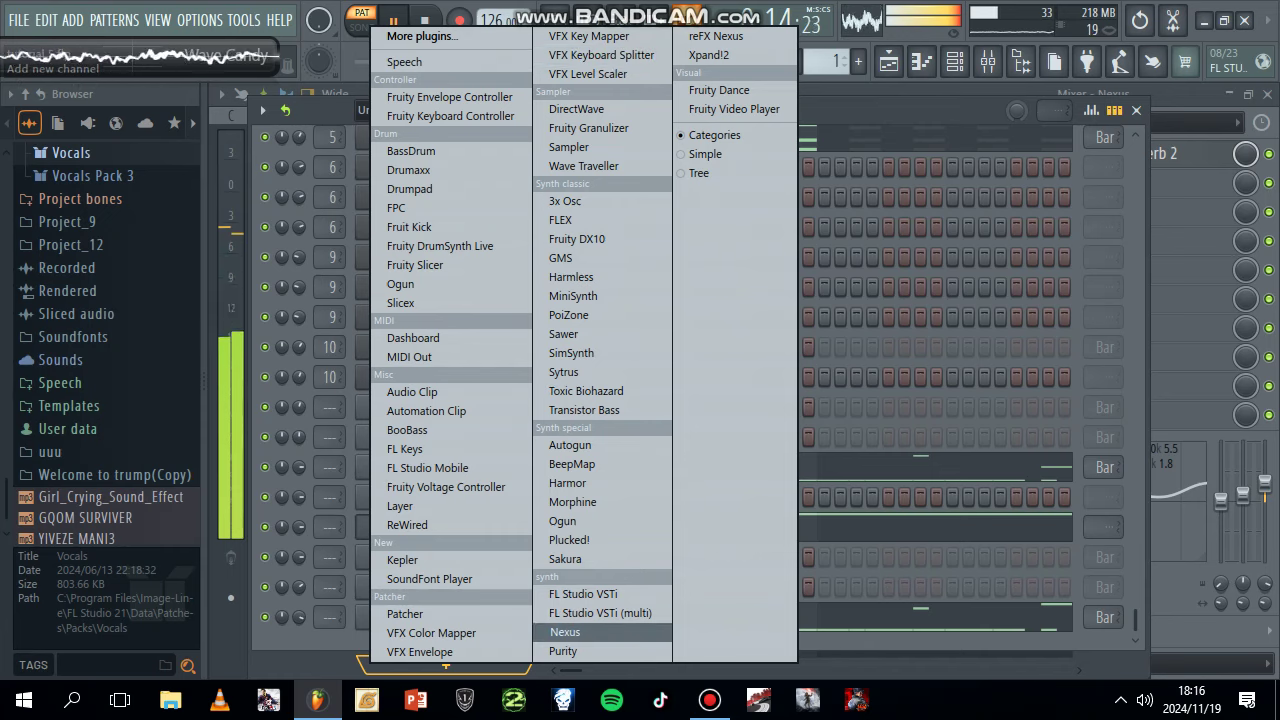
left_click(564, 632)
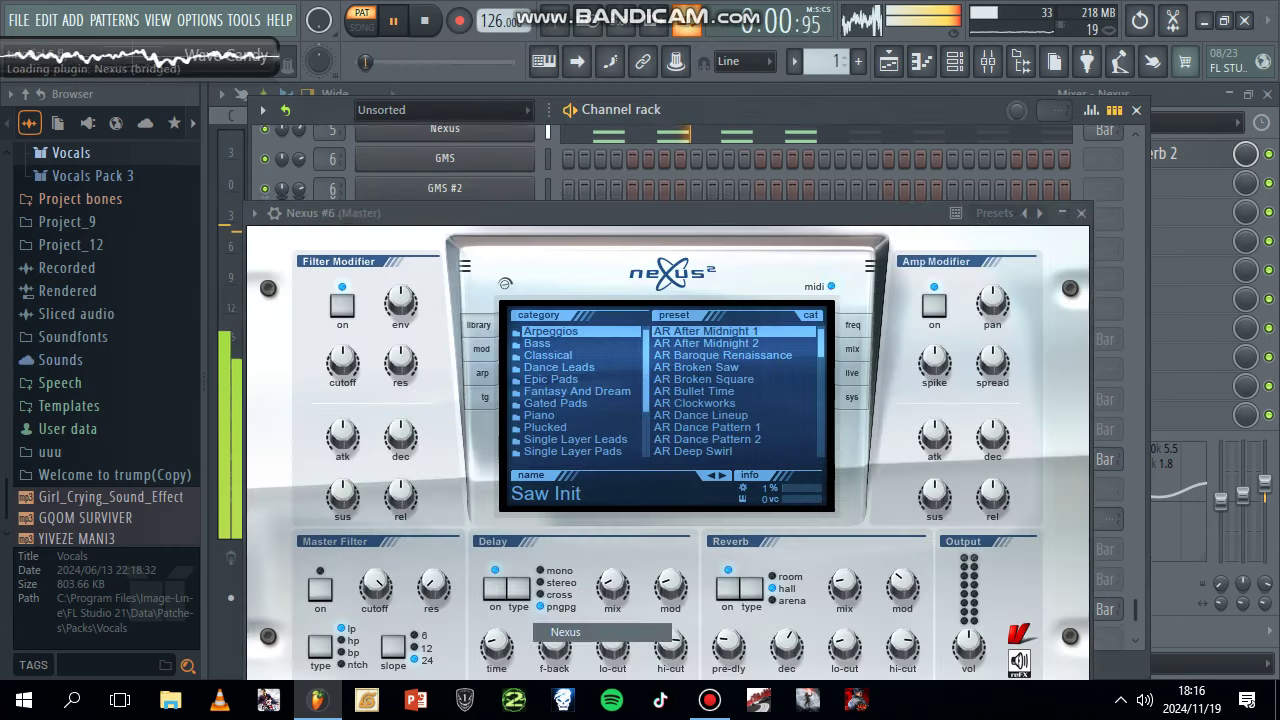
Open the Nexus #6 piano roll and place short D5 notes on the first four steps of bar 1
key("F7")
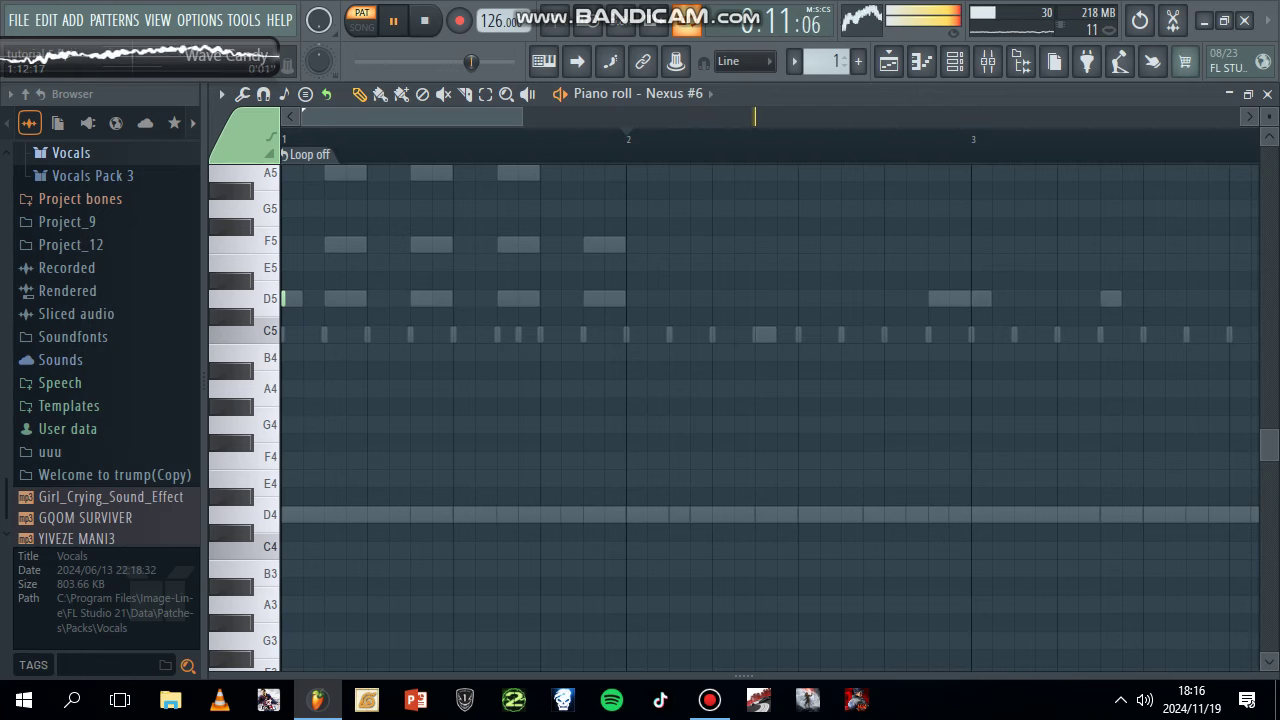
scroll(285, 298, "up", 6)
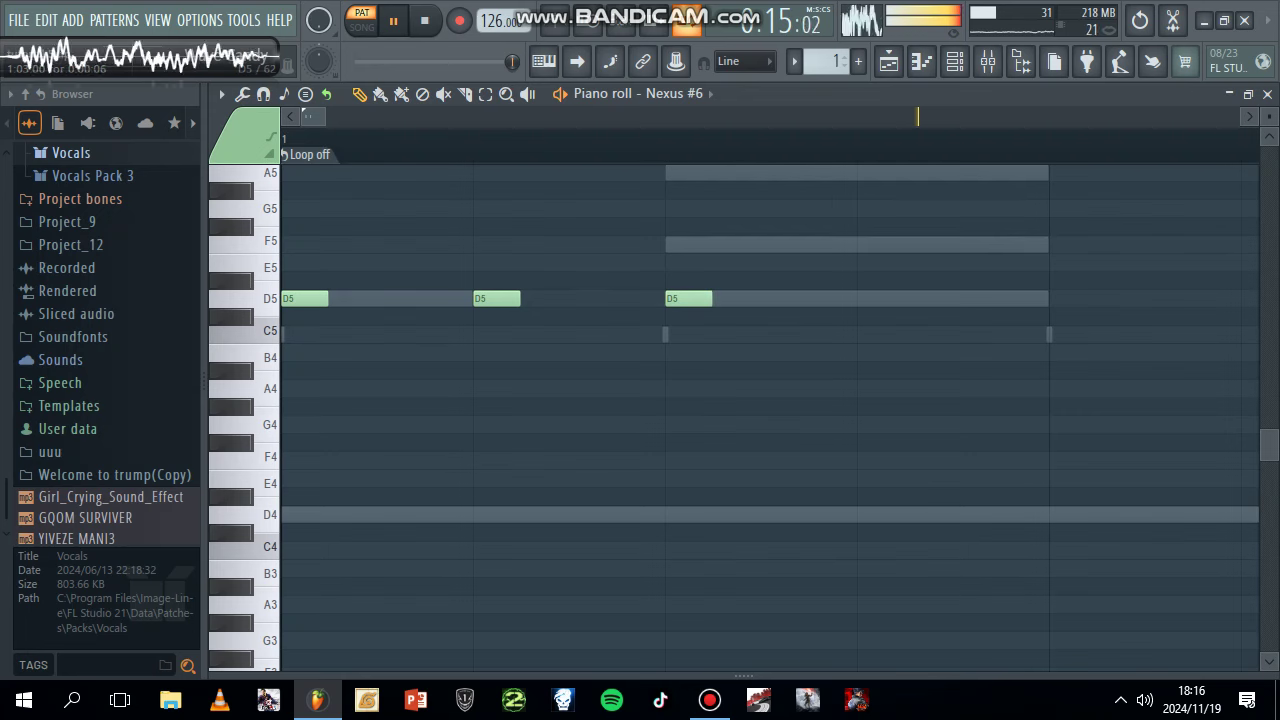
scroll(770, 400, "down", 3)
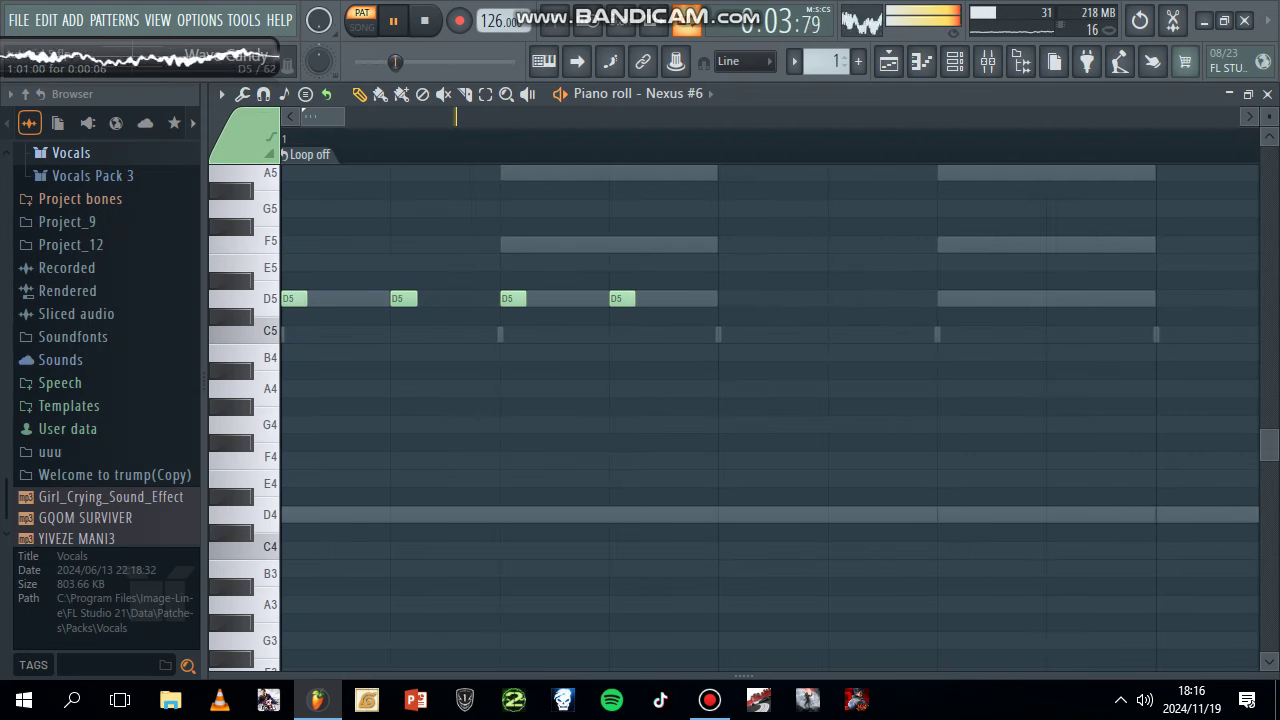
Lengthen the four D5 notes at the start of bar 1 to about 9 ticks each
scroll(770, 400, "up", 3)
left_click_drag(335, 298, 359, 298)
left_click_drag(519, 298, 543, 298)
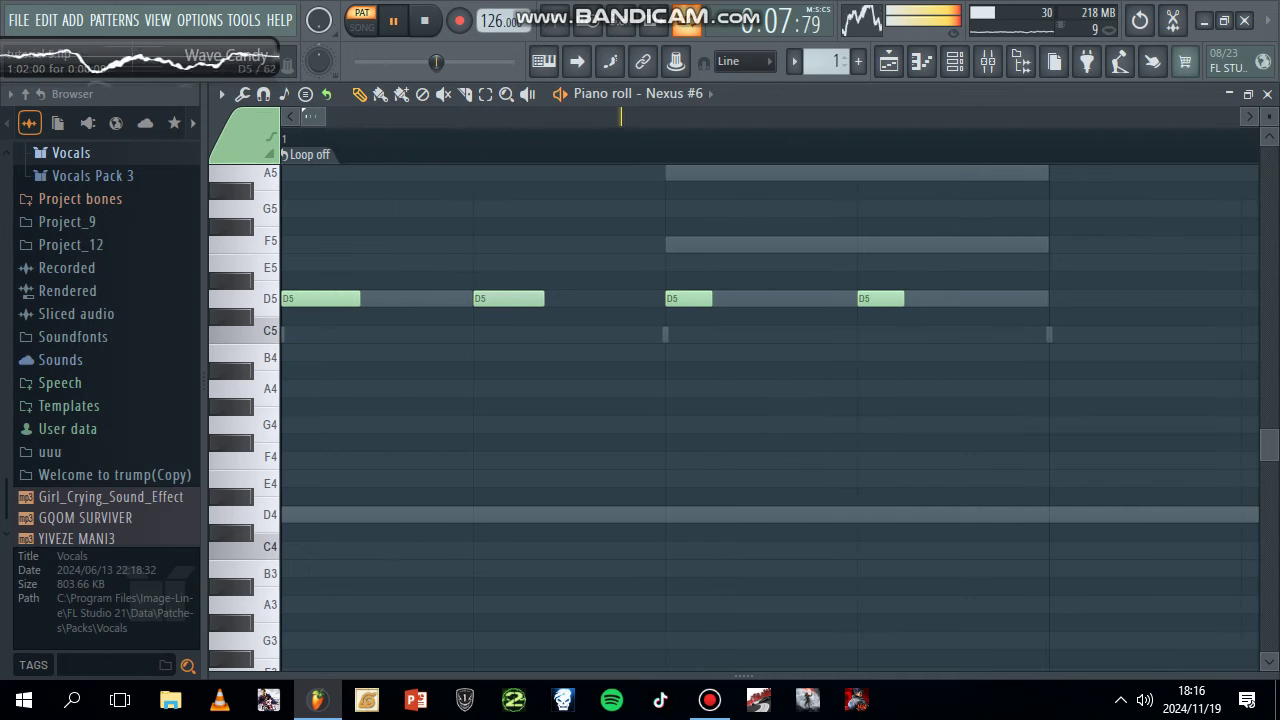
left_click_drag(711, 298, 735, 298)
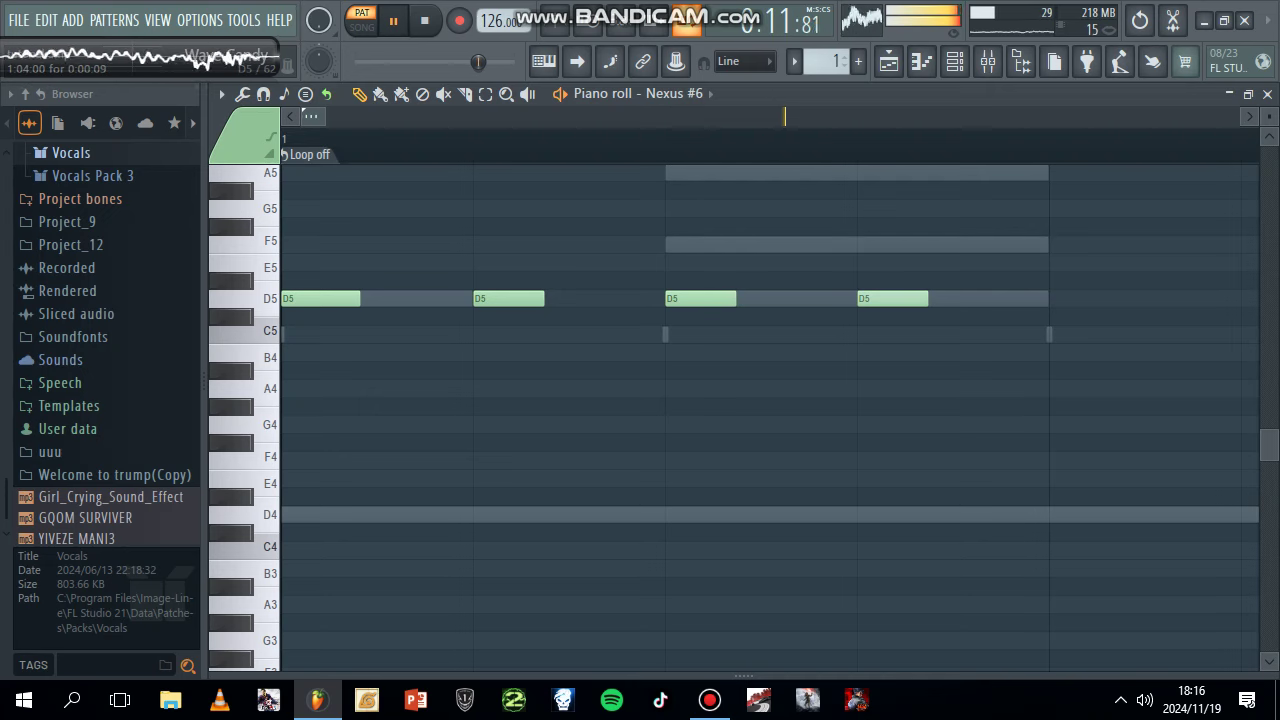
Add D5 notes of the same length on the remaining twelve steps of bar 1
scroll(769, 416, "down", 2)
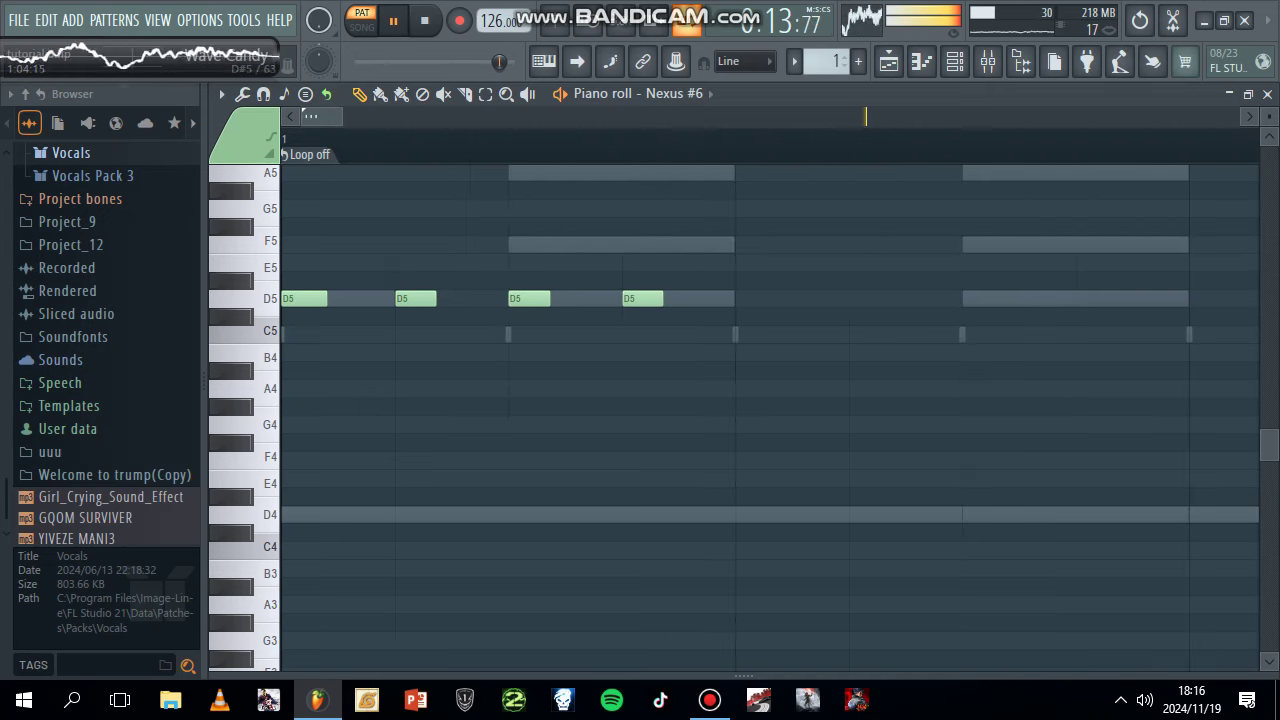
left_click(745, 298)
left_click(859, 298)
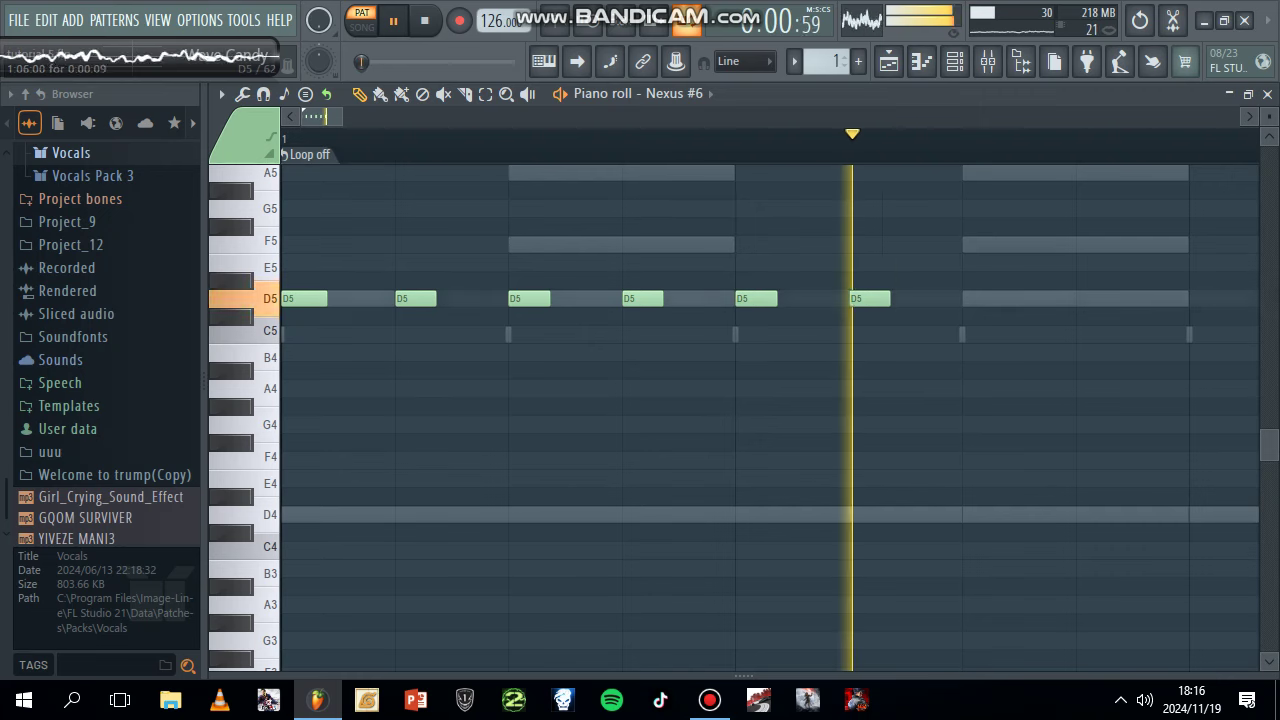
left_click(971, 298)
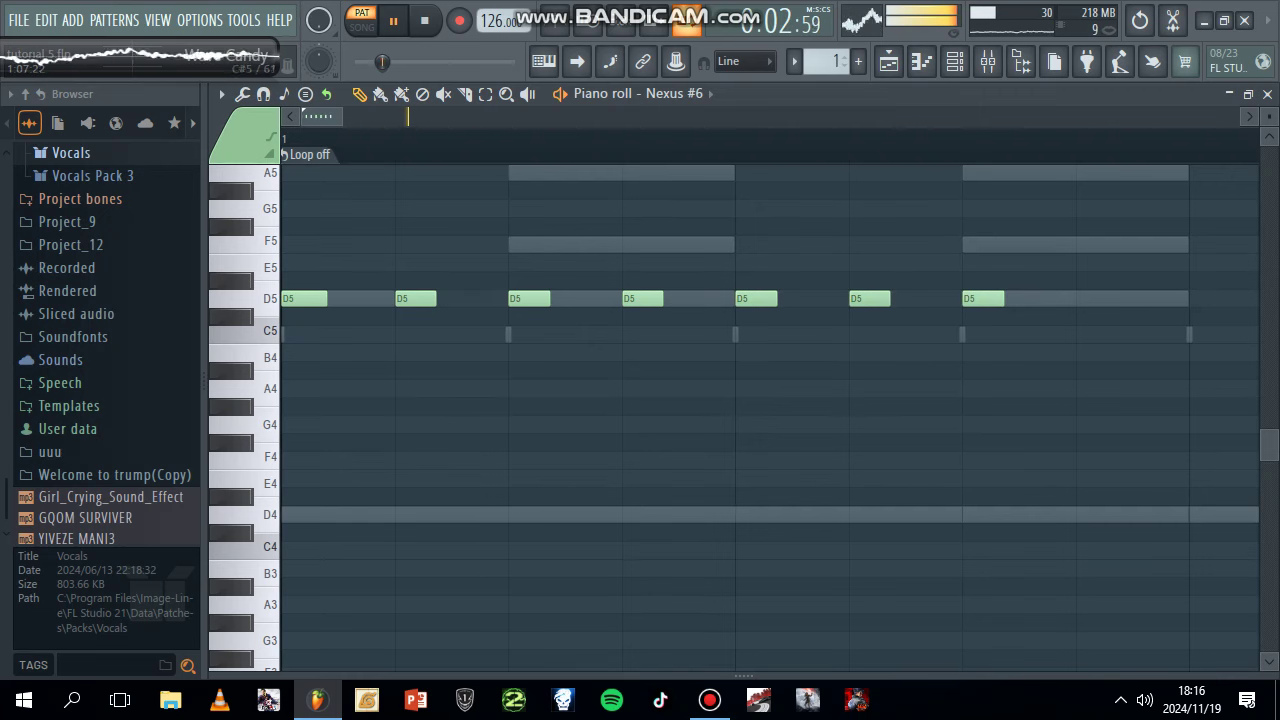
left_click(1085, 298)
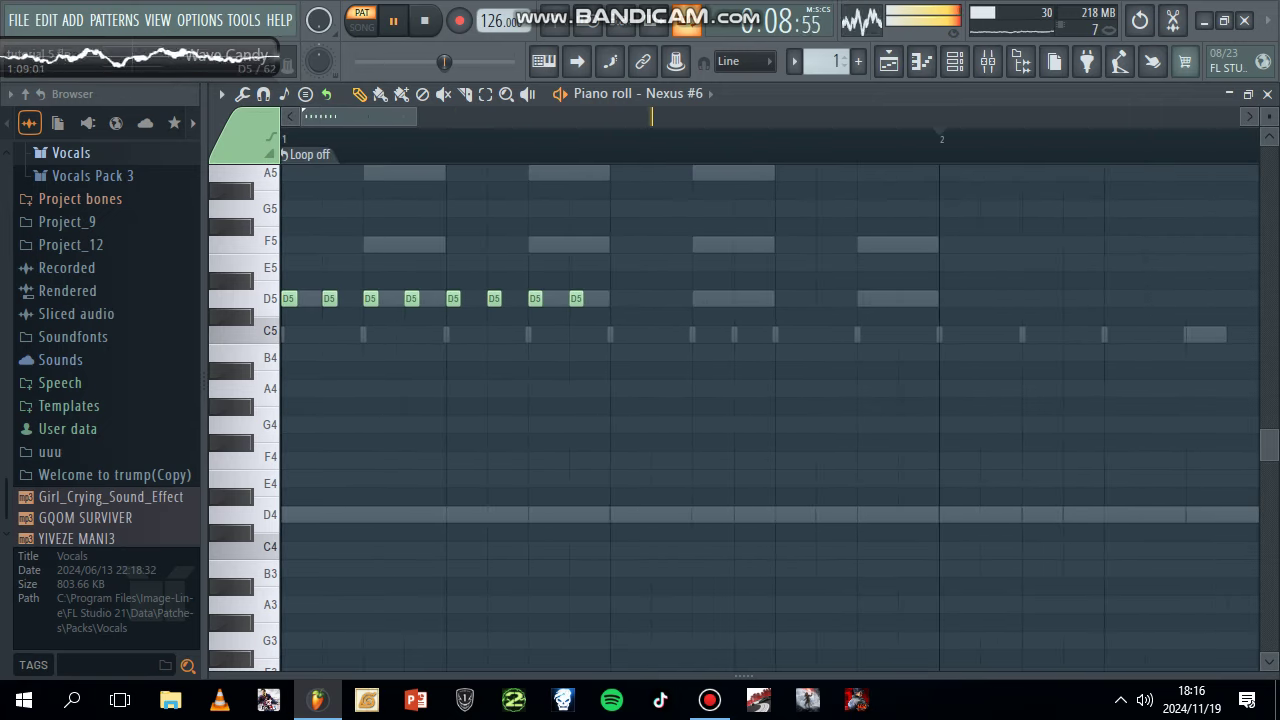
left_click(659, 298)
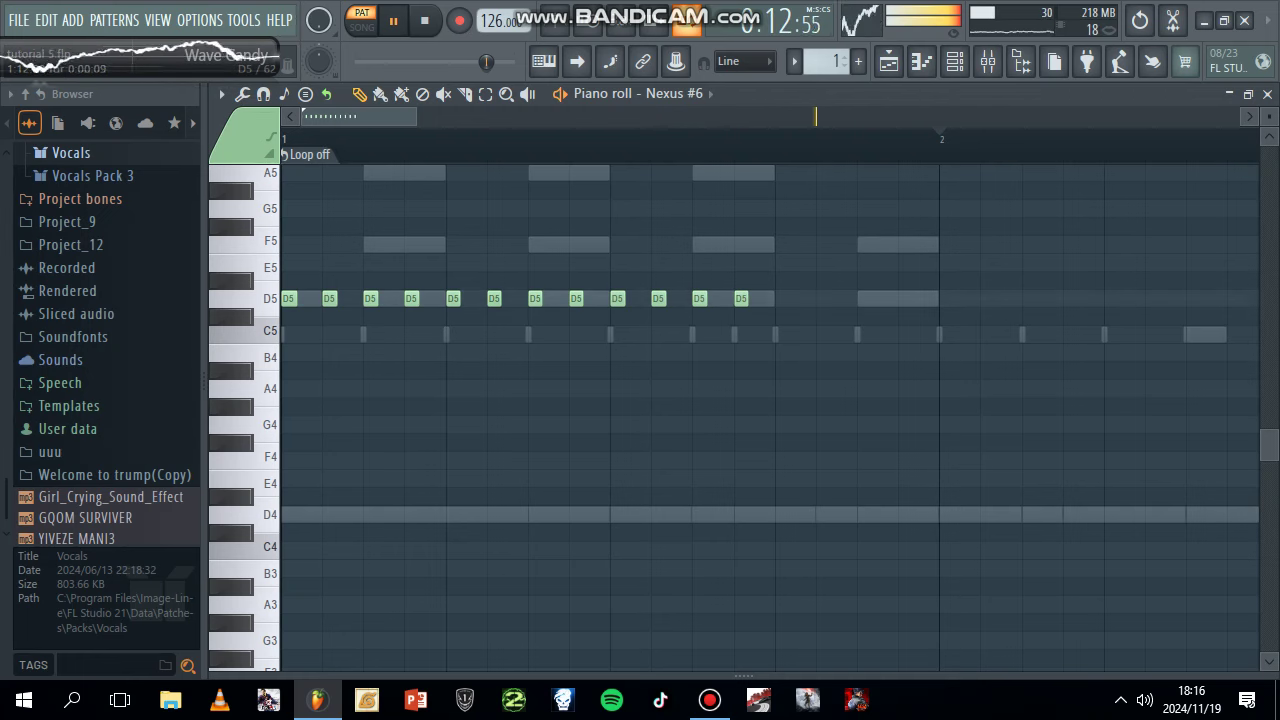
left_click(782, 298)
key("x")
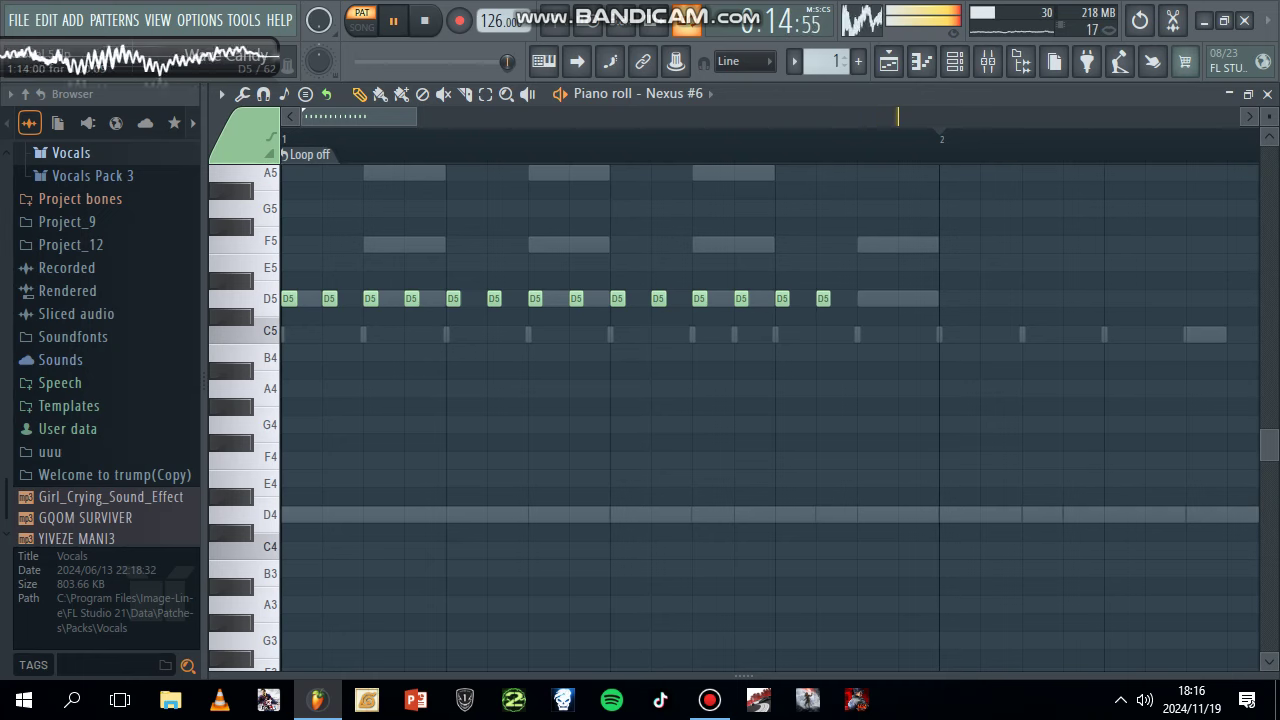
left_click(864, 298)
left_click(905, 298)
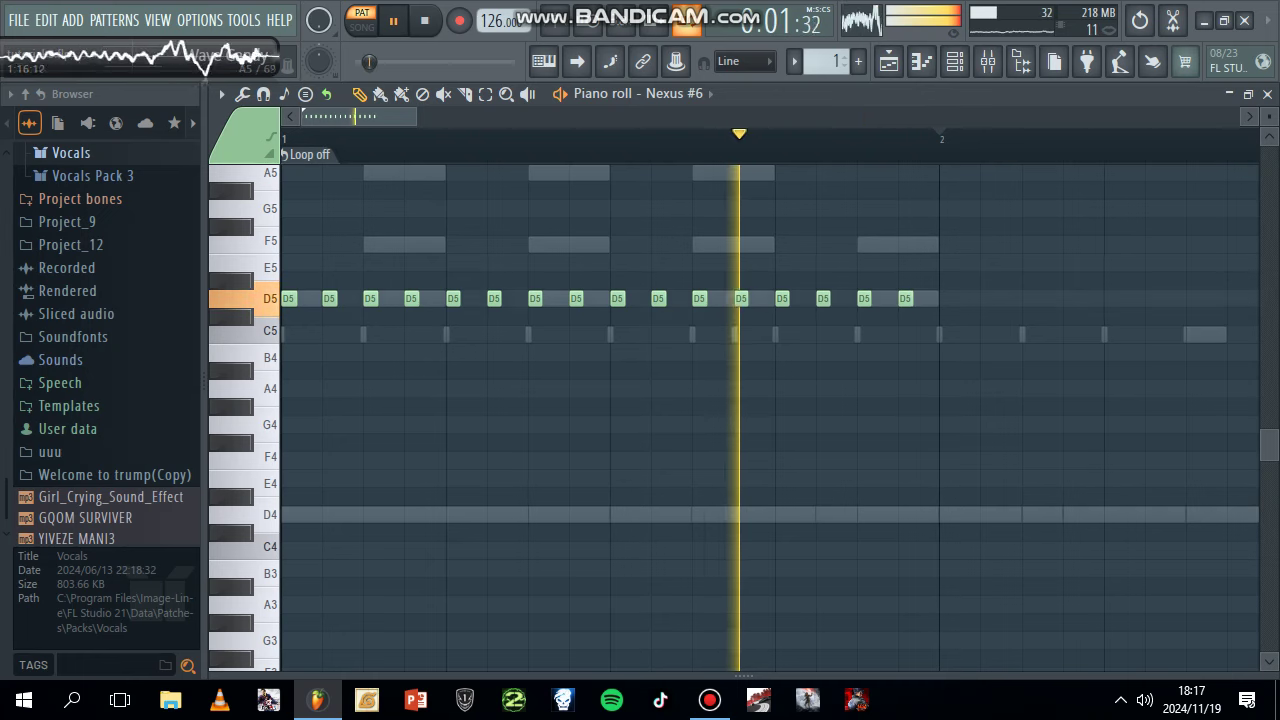
Select all of bar 1, duplicate its D5 notes consecutively through the end of bar 8, and clear the selection
left_click_drag(939, 140, 282, 140)
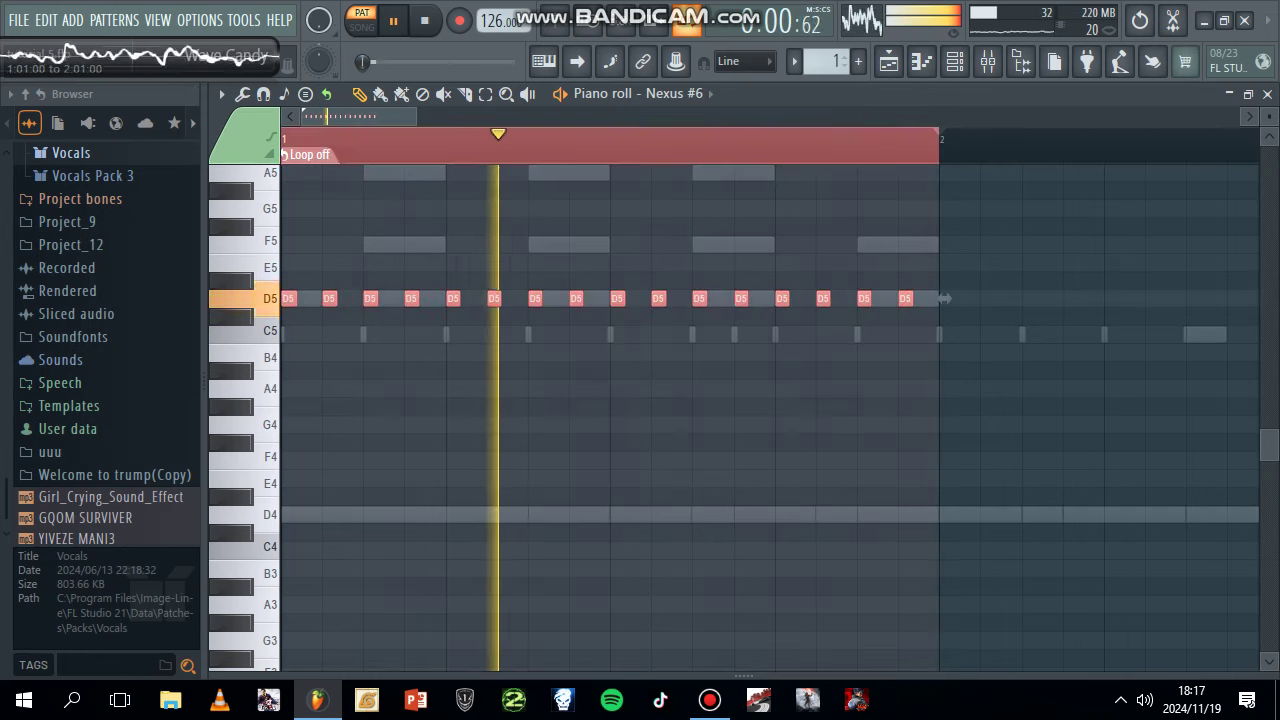
key("ctrl+b")
key("ctrl+b")
key("ctrl+b")
key("ctrl+b")
key("ctrl+b")
key("ctrl+b")
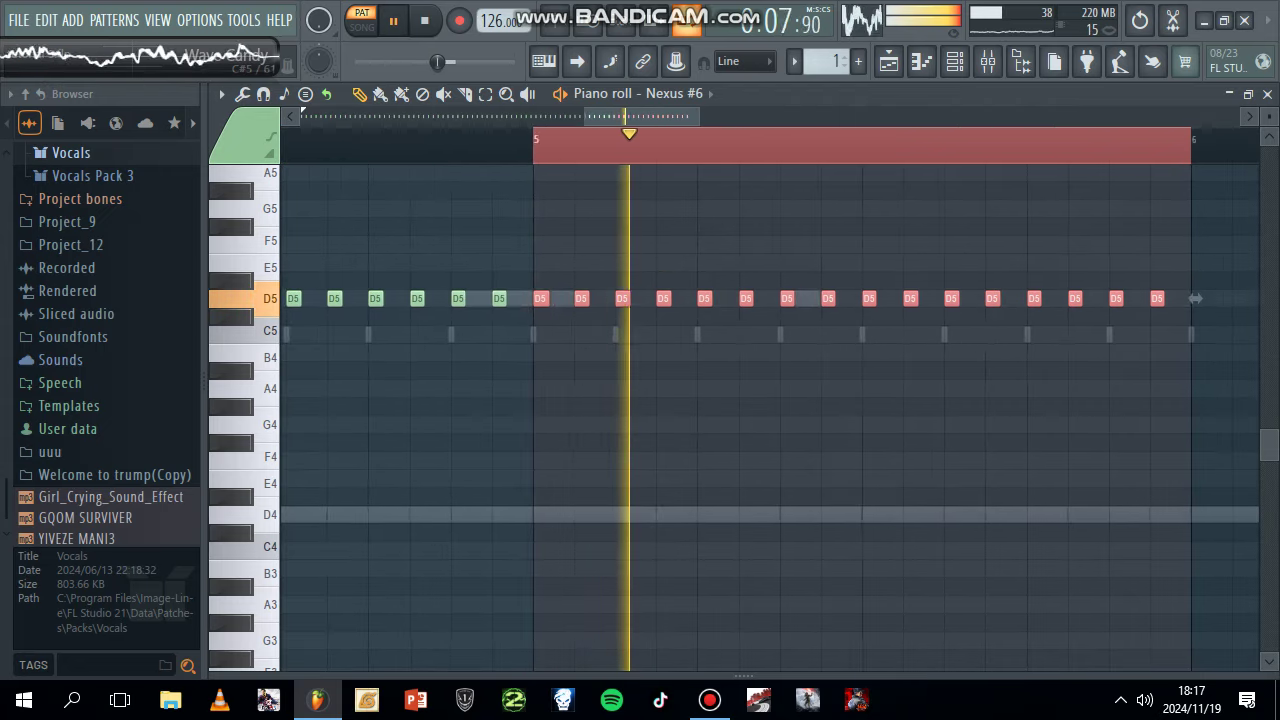
key("ctrl+b")
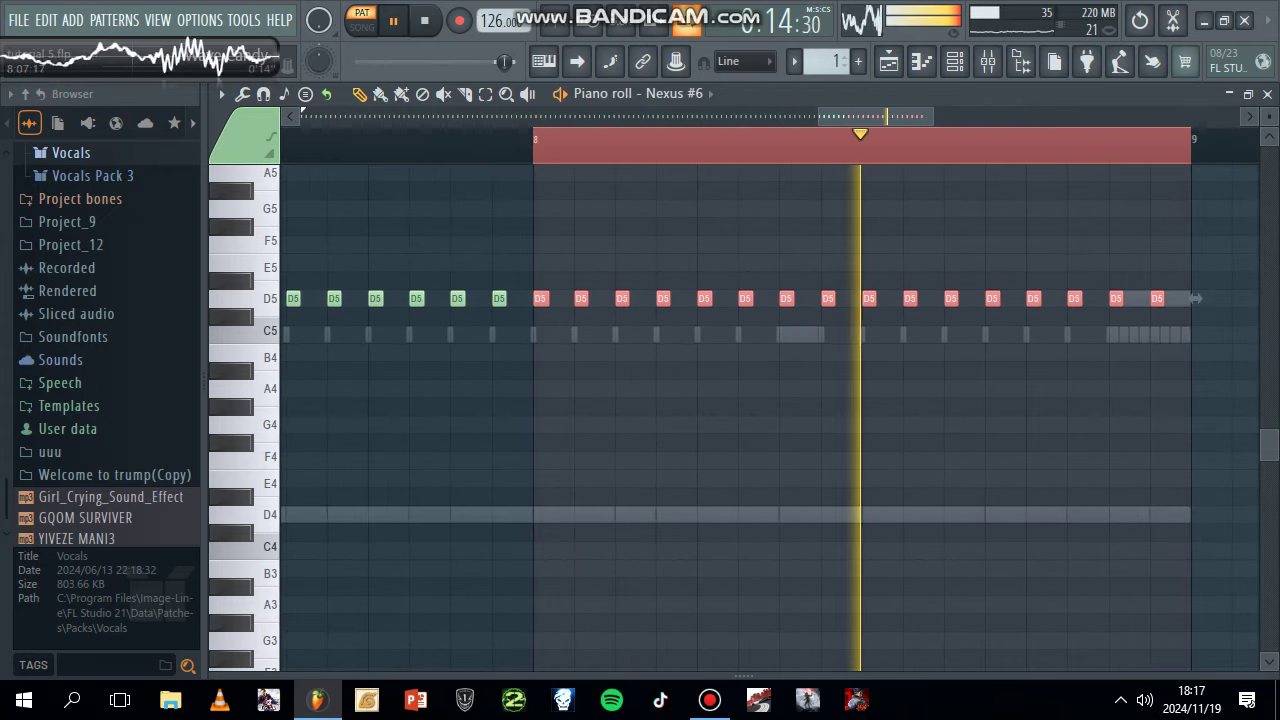
left_click(779, 140)
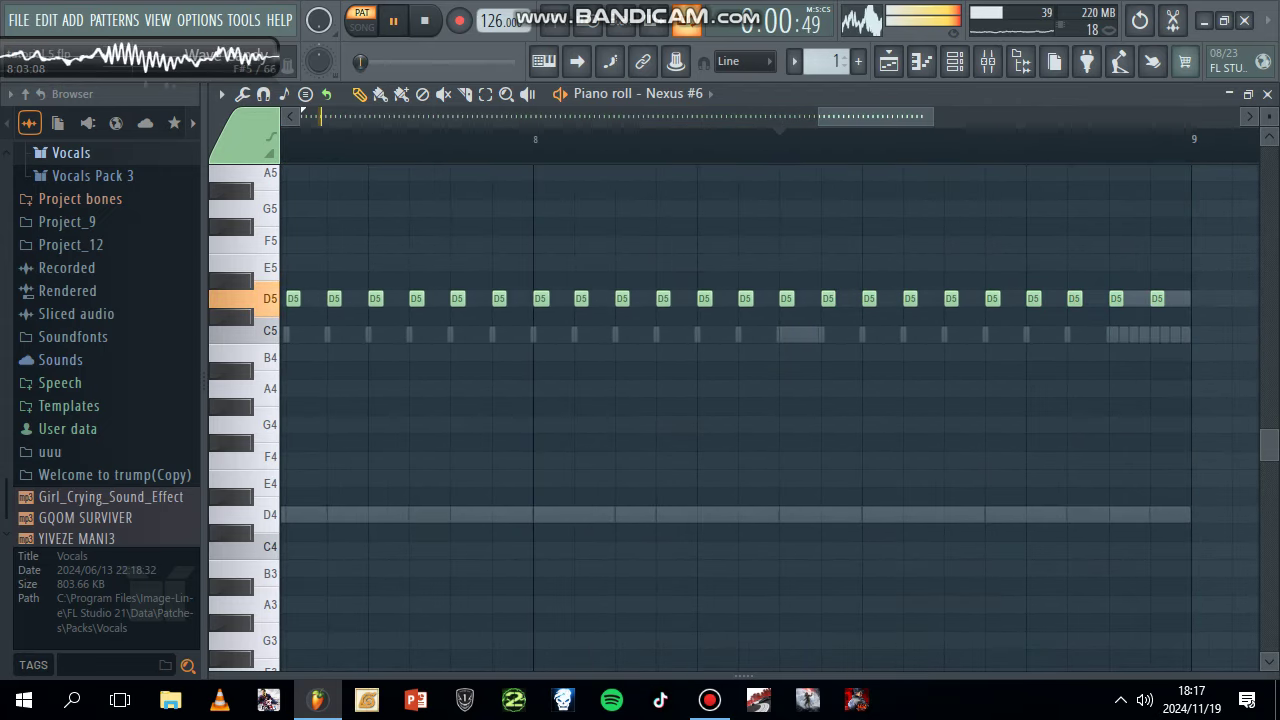